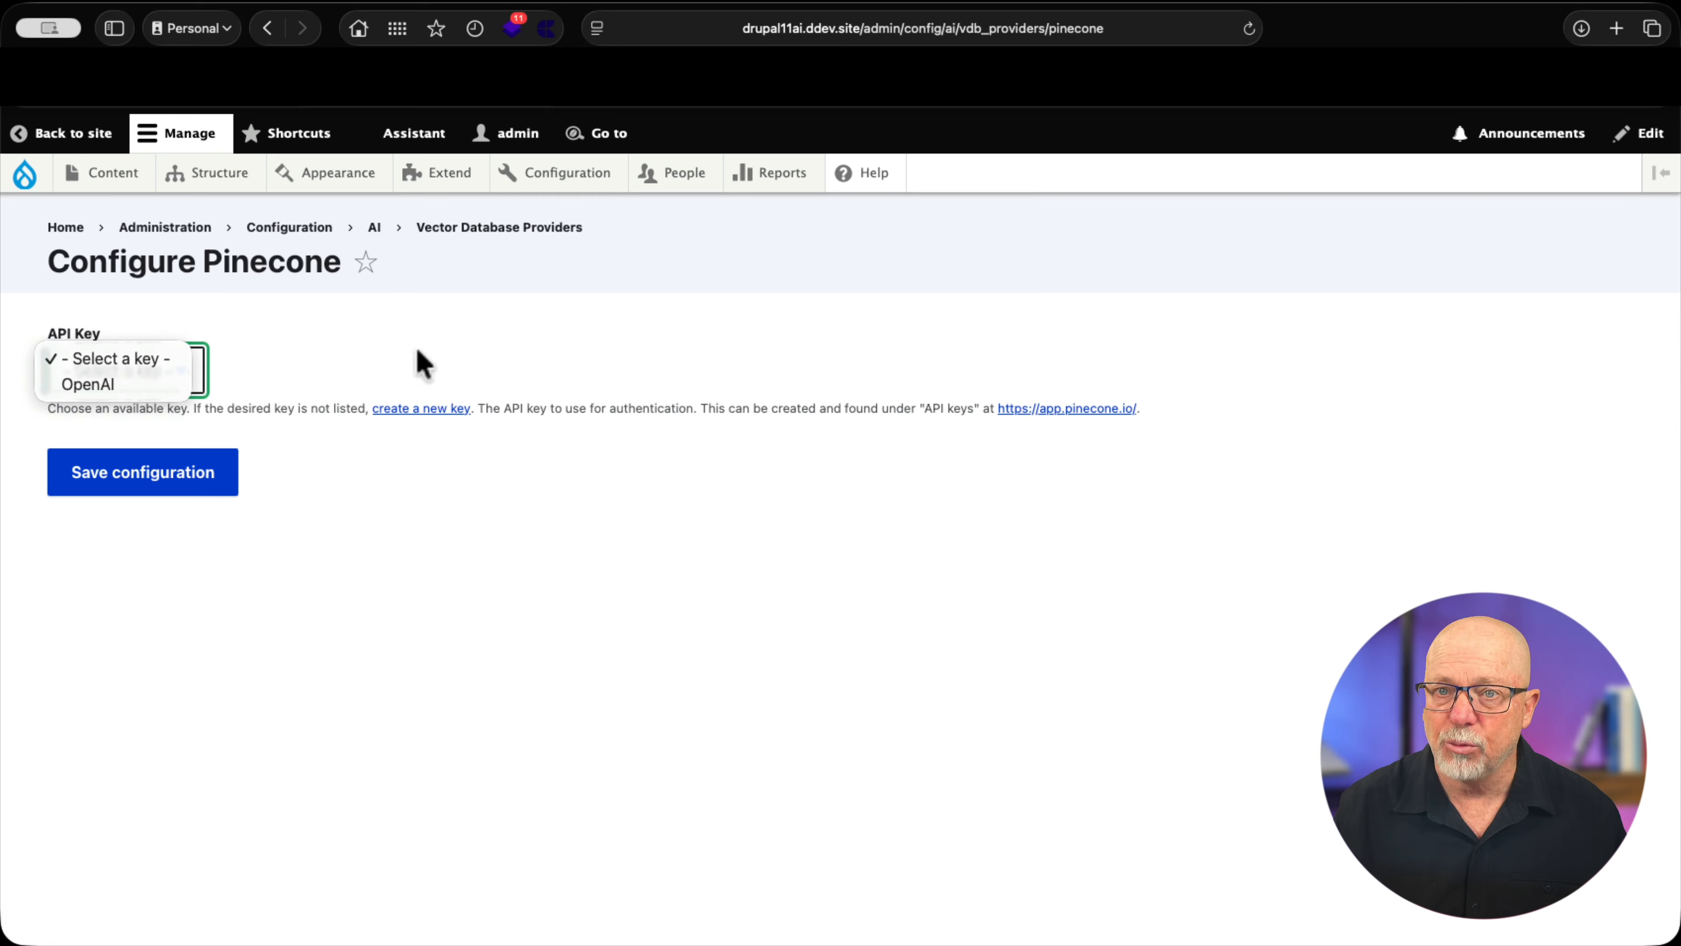
Switch to the Pinecone console, generate a new API key named training, and copy the key.
left_click(715, 354)
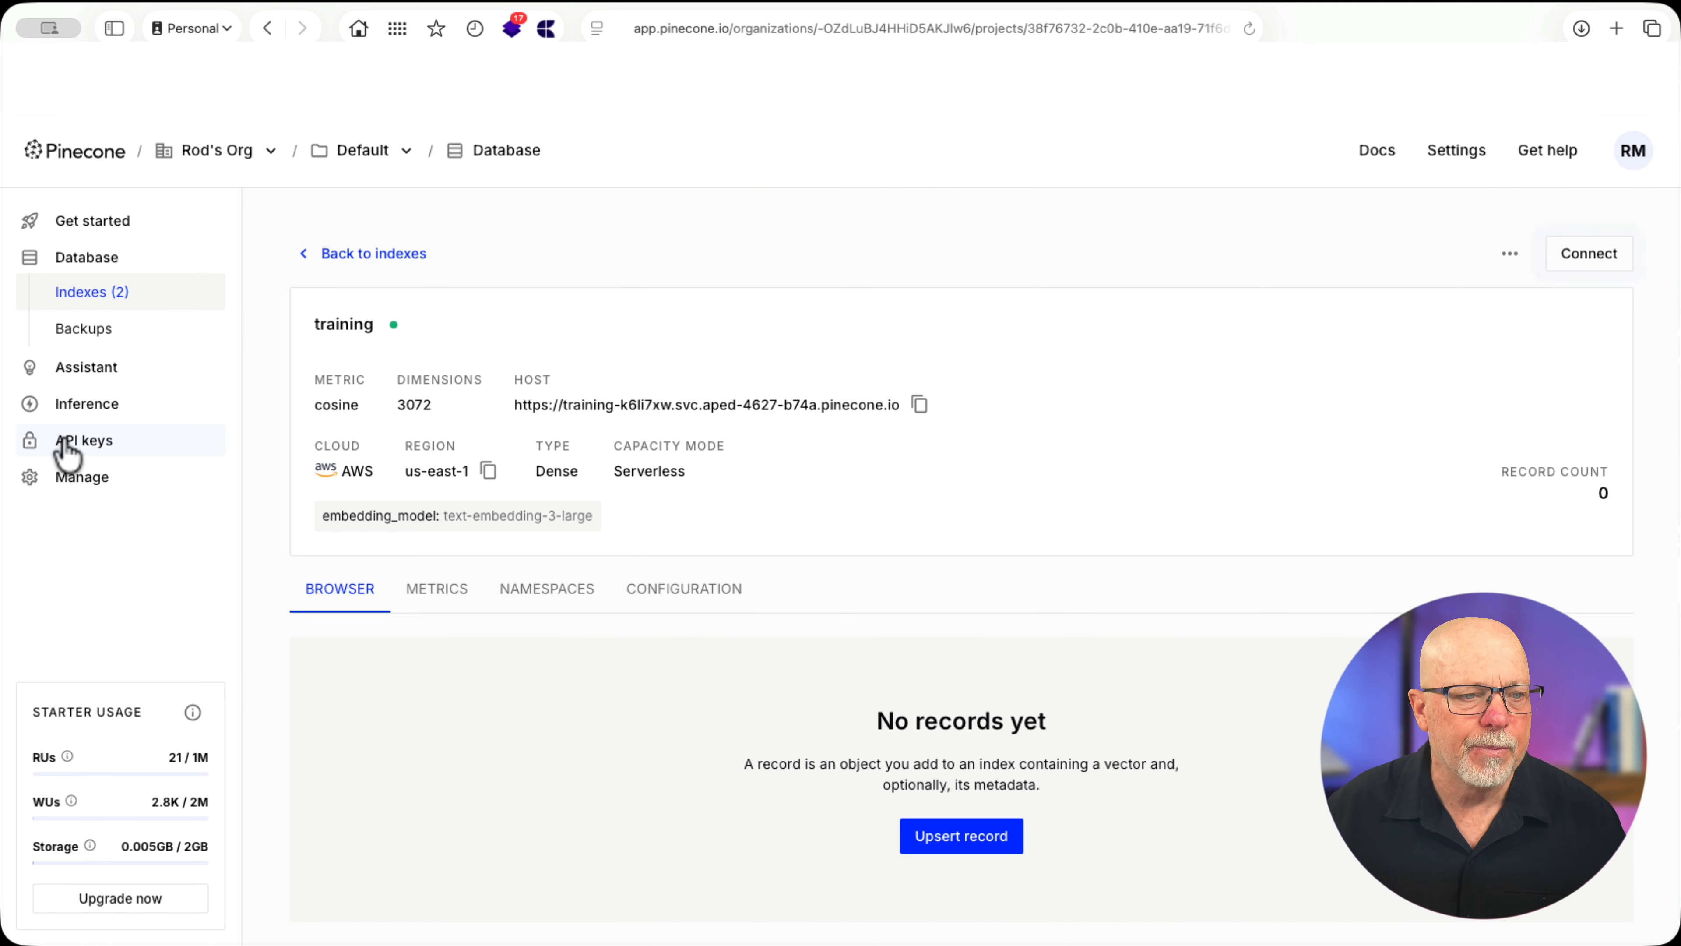
left_click(77, 440)
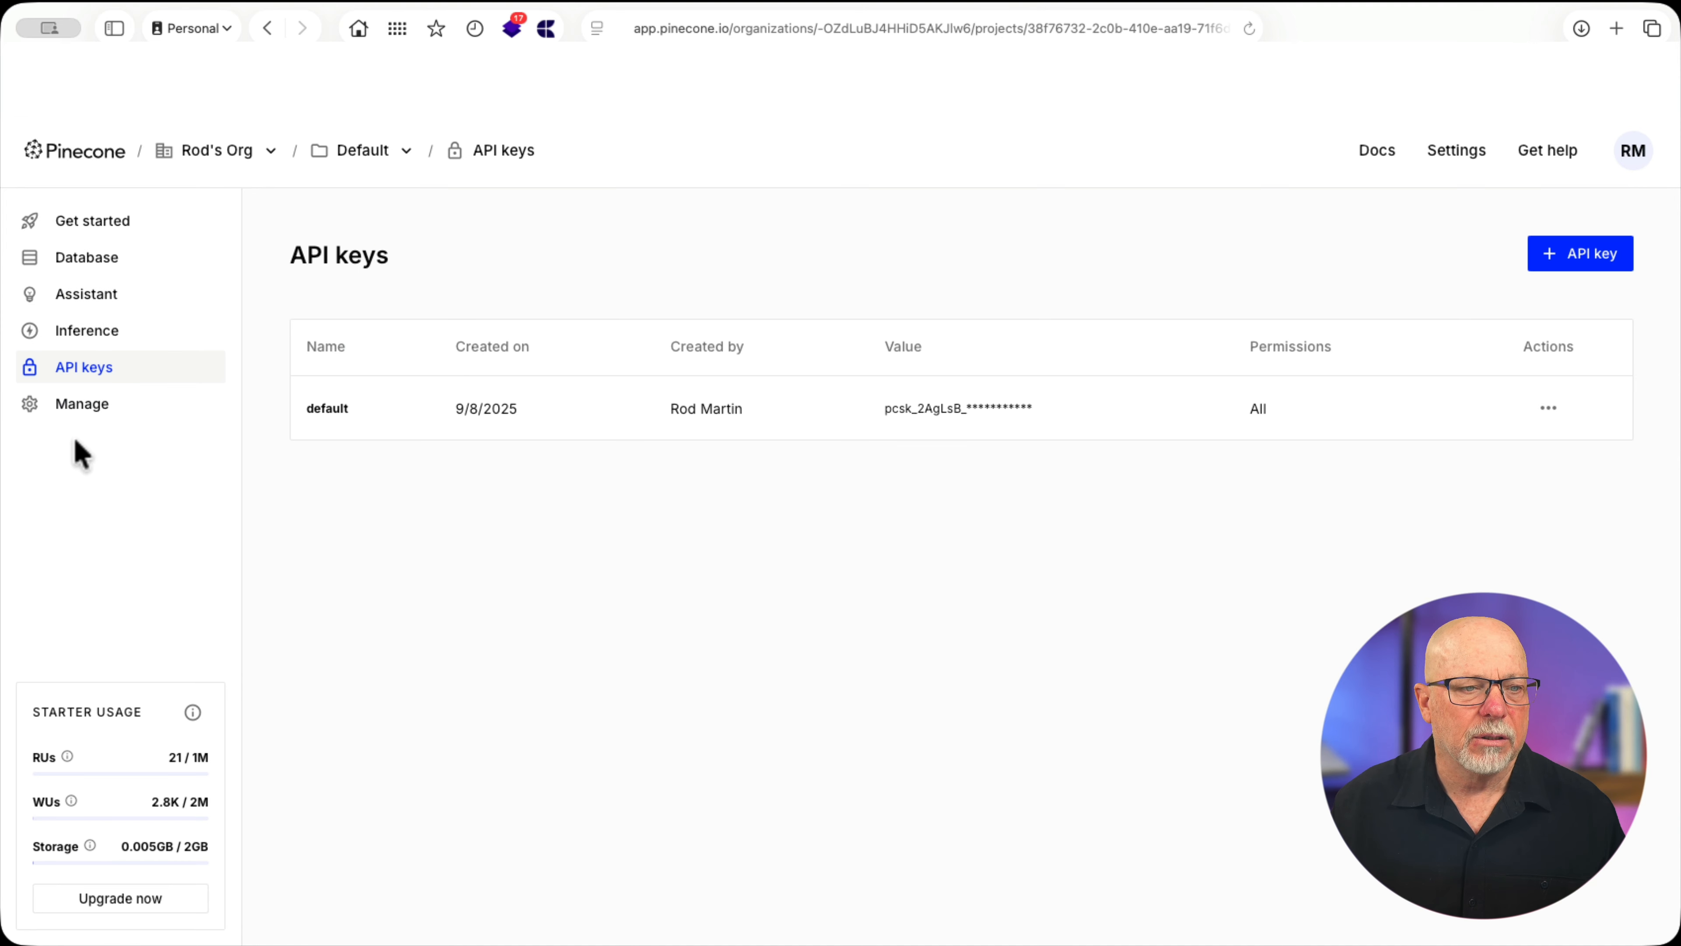
left_click(1588, 258)
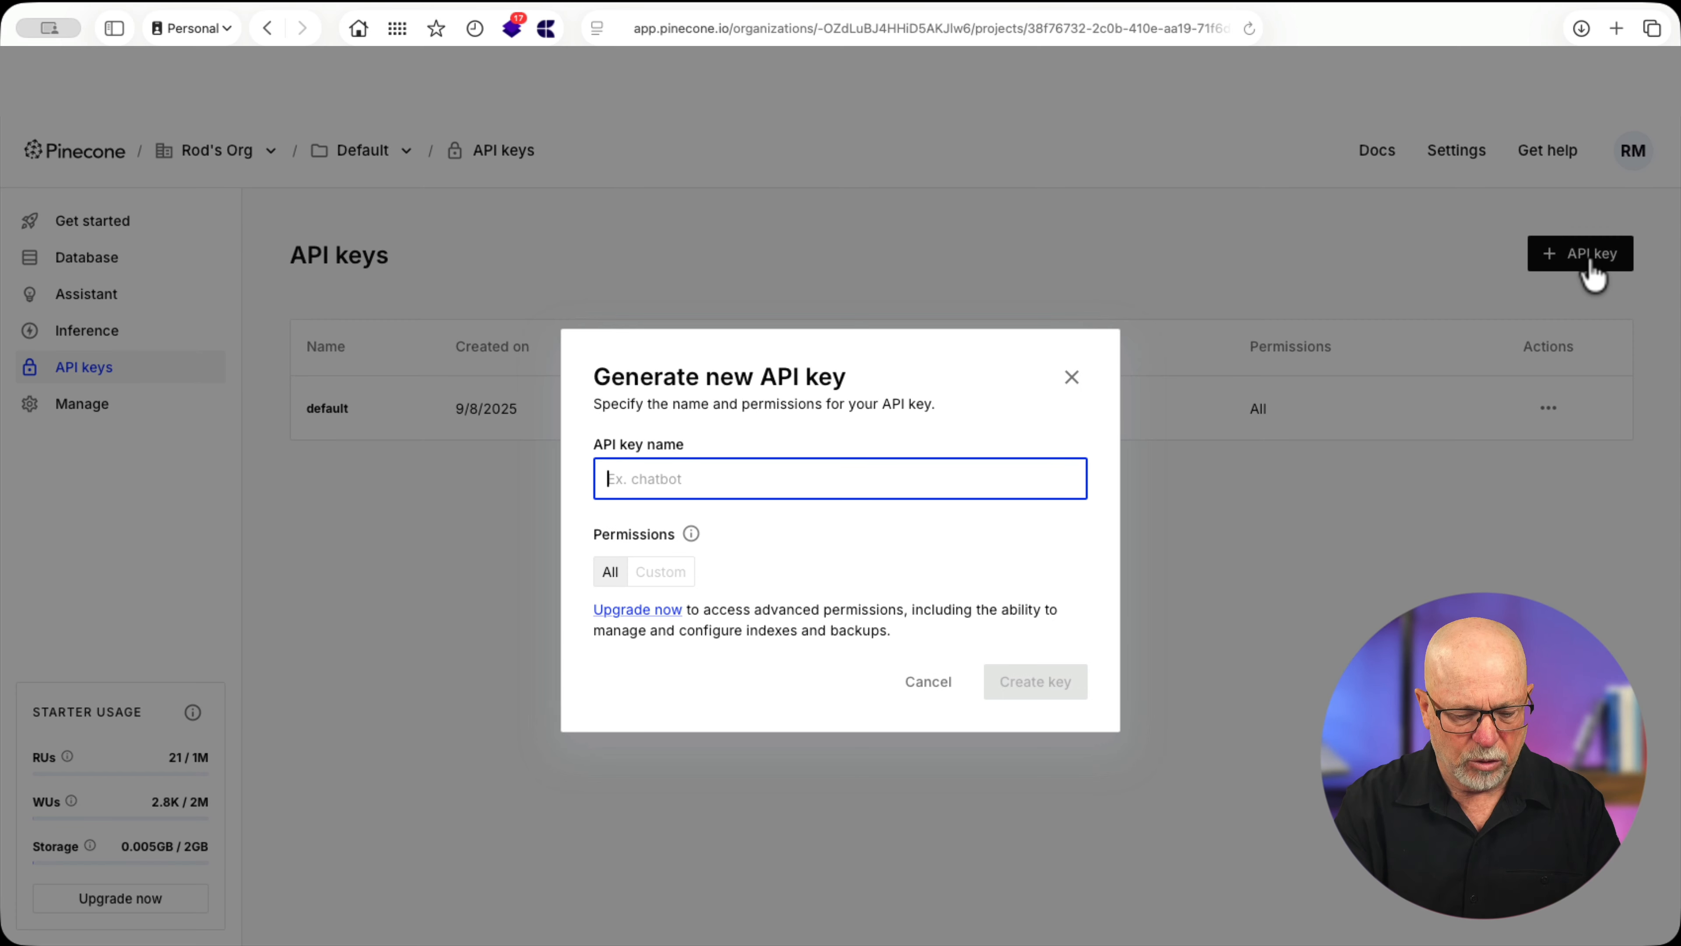
type("training")
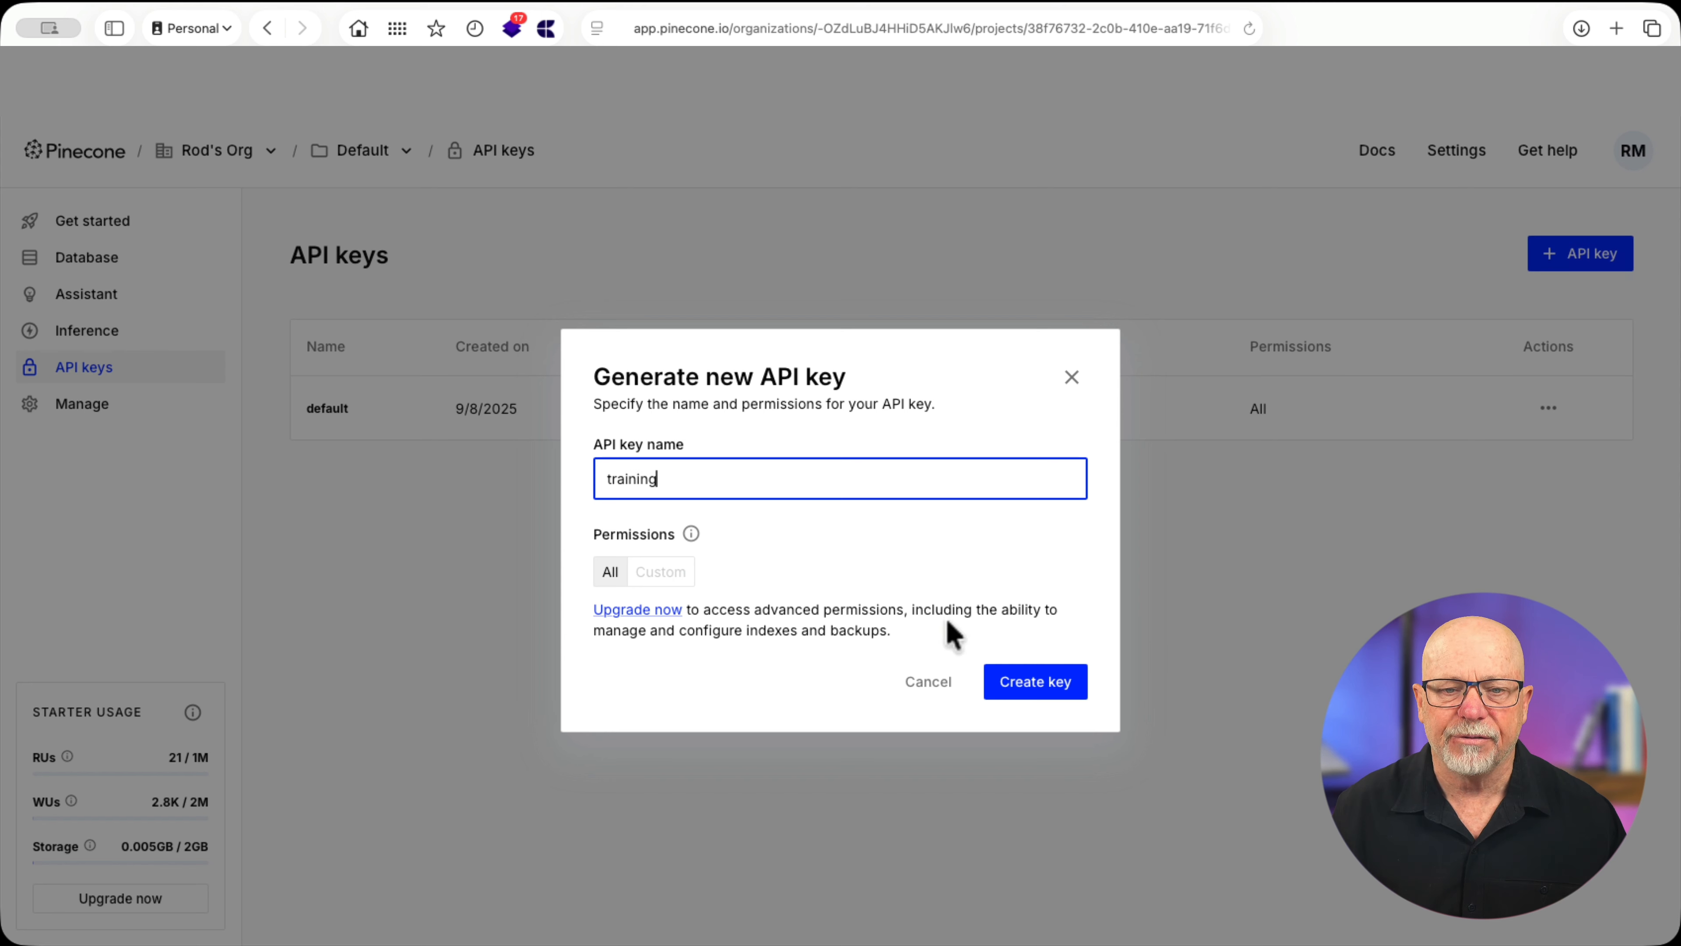
left_click(1036, 699)
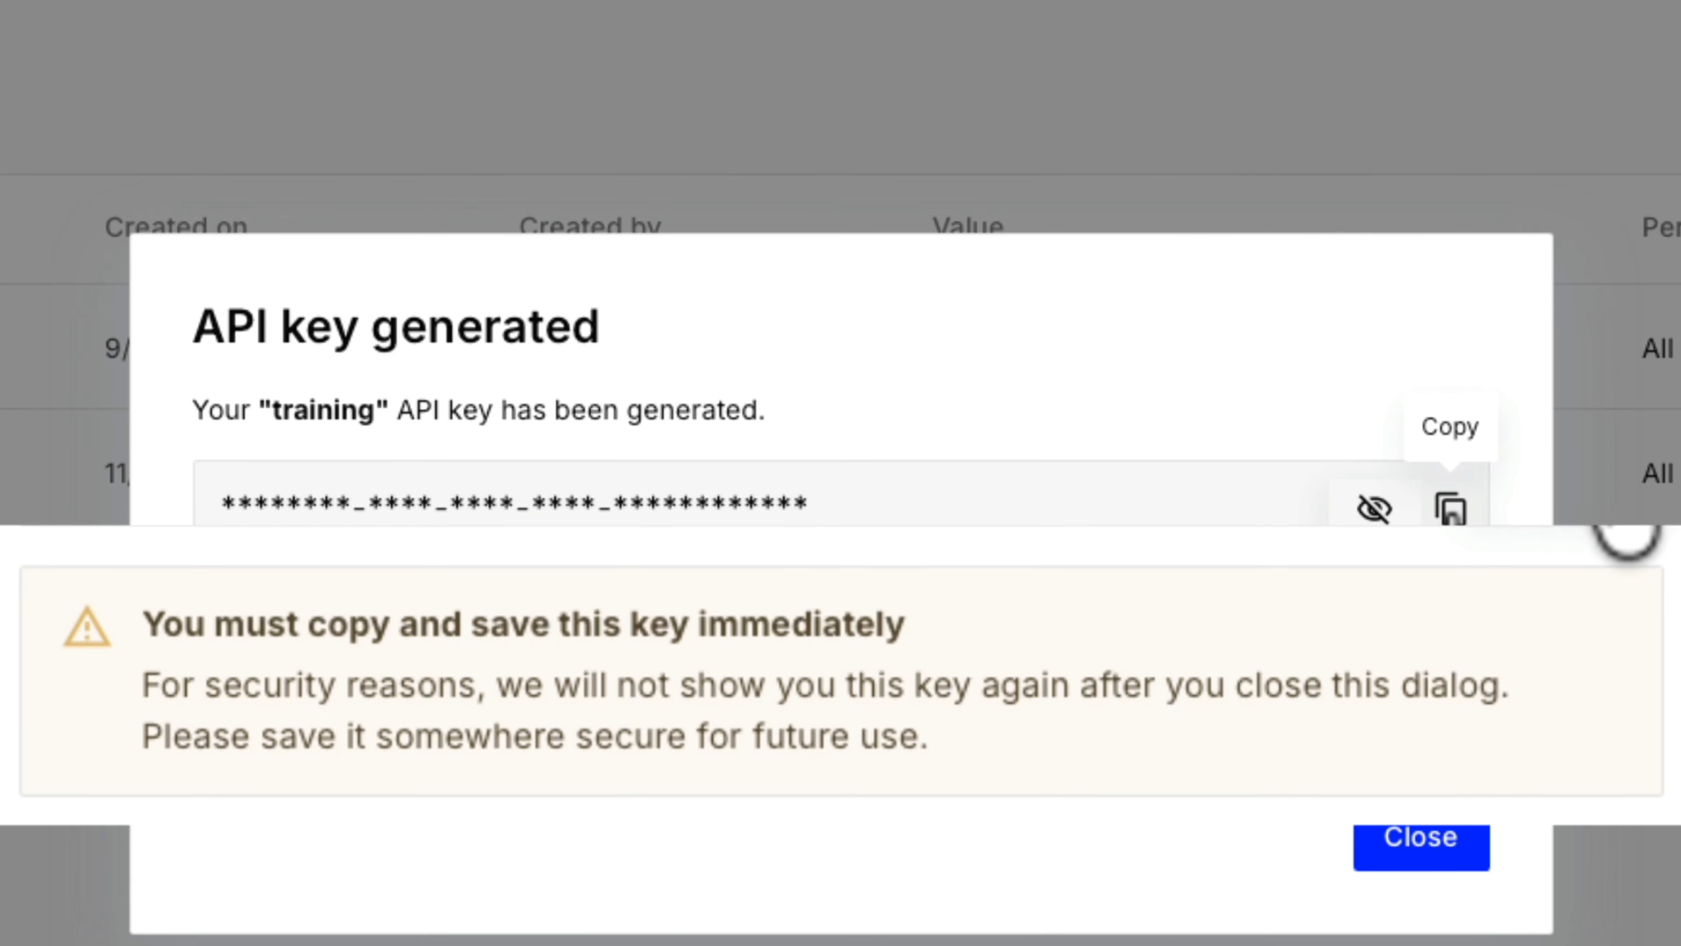
left_click(1451, 511)
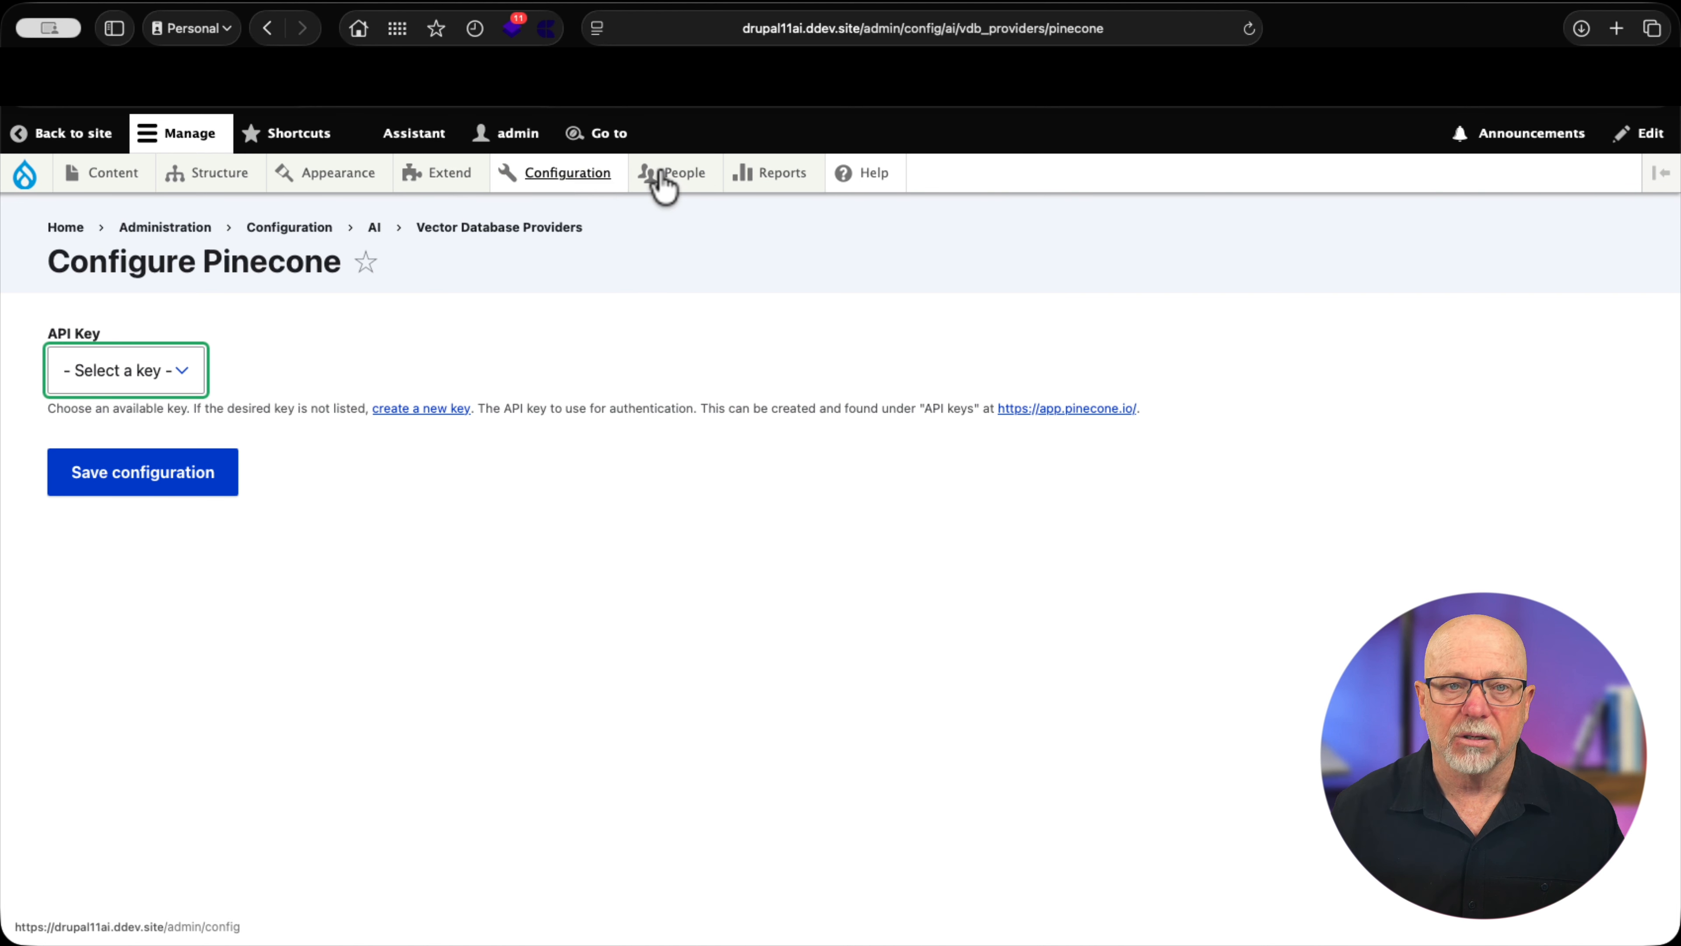
Switch to the Drupal site and start a new key named Pinecone in the system Keys settings.
mouse_move(581, 186)
mouse_move(550, 264)
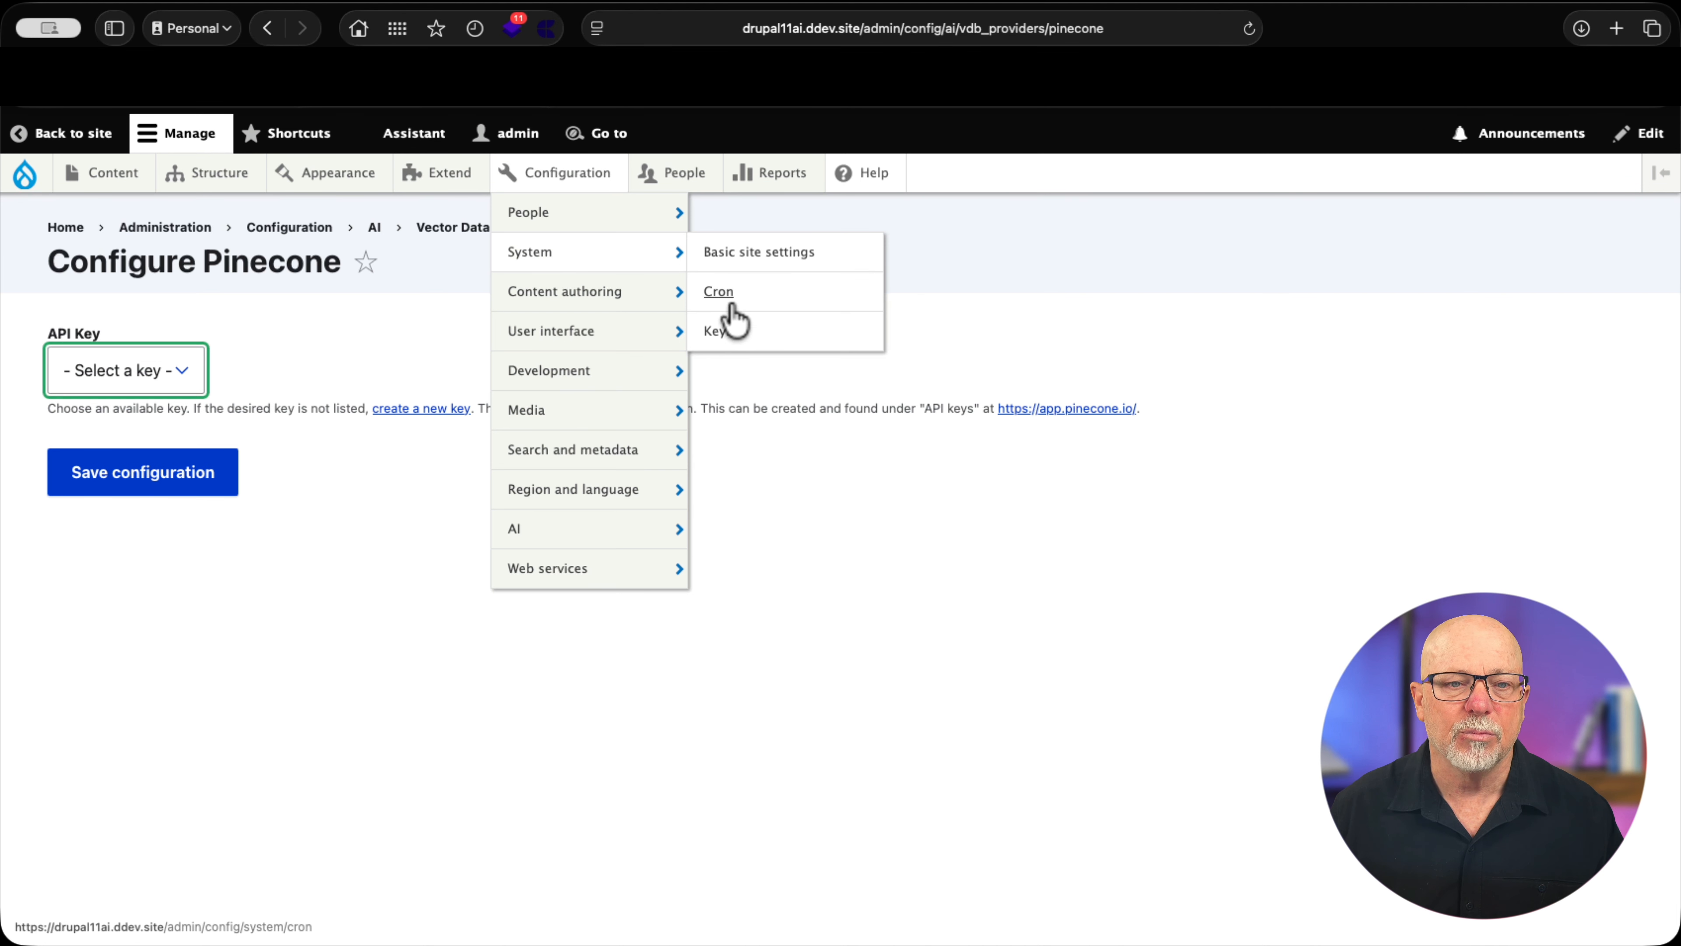
left_click(722, 332)
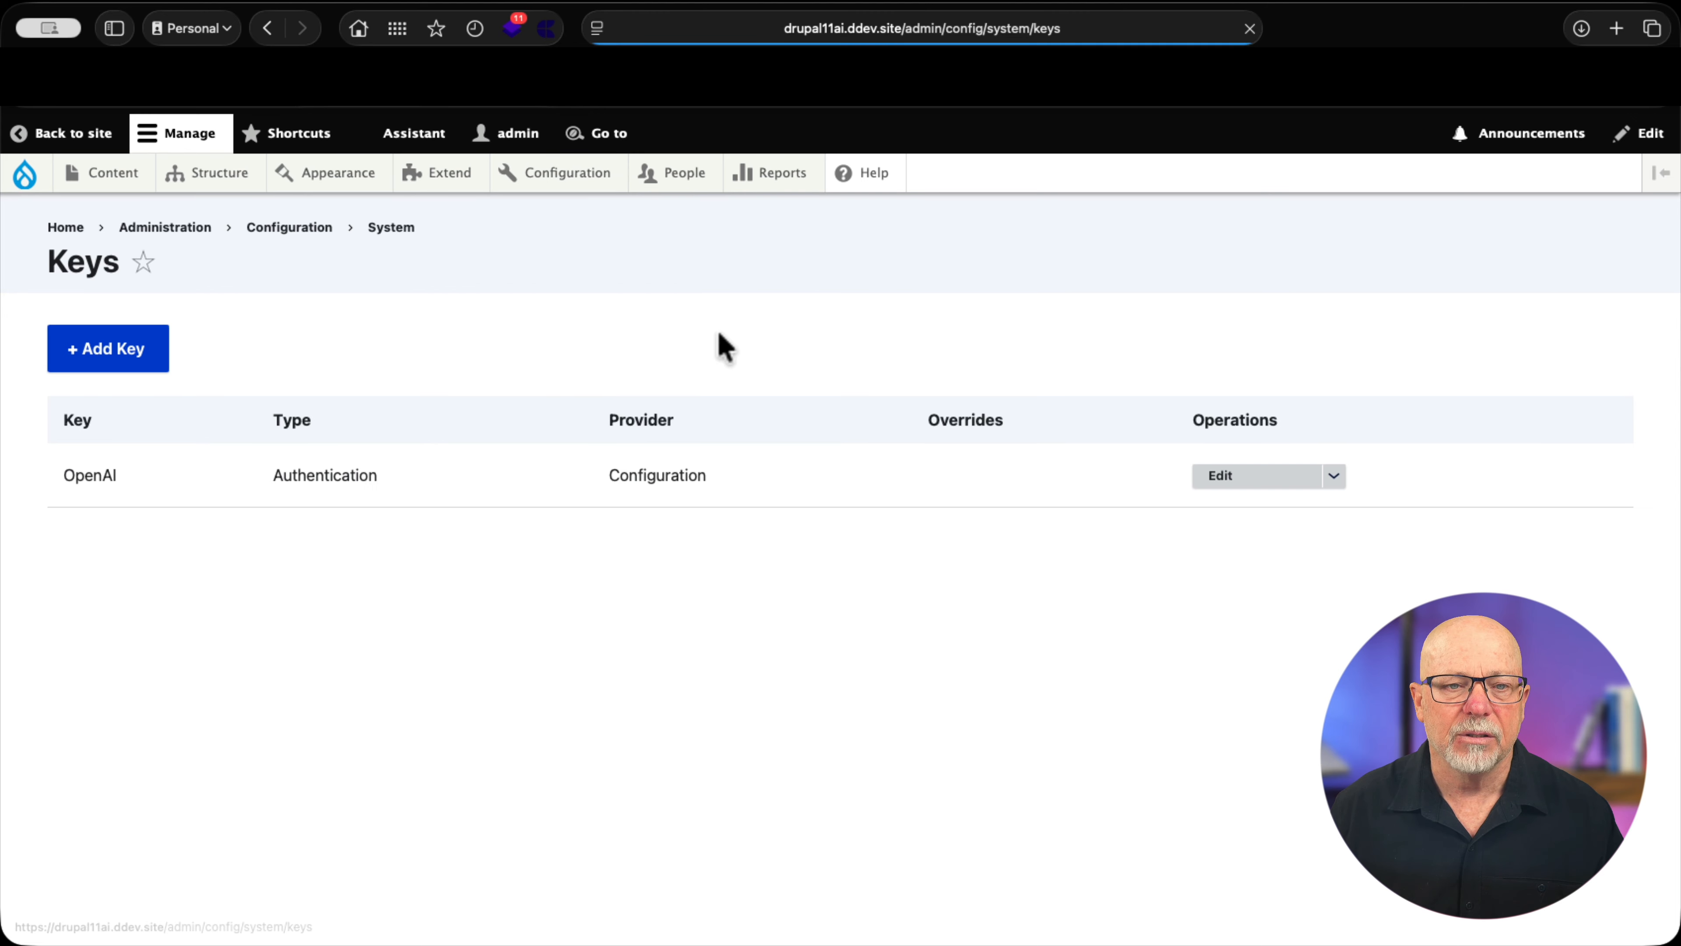
left_click(113, 358)
left_click(100, 375)
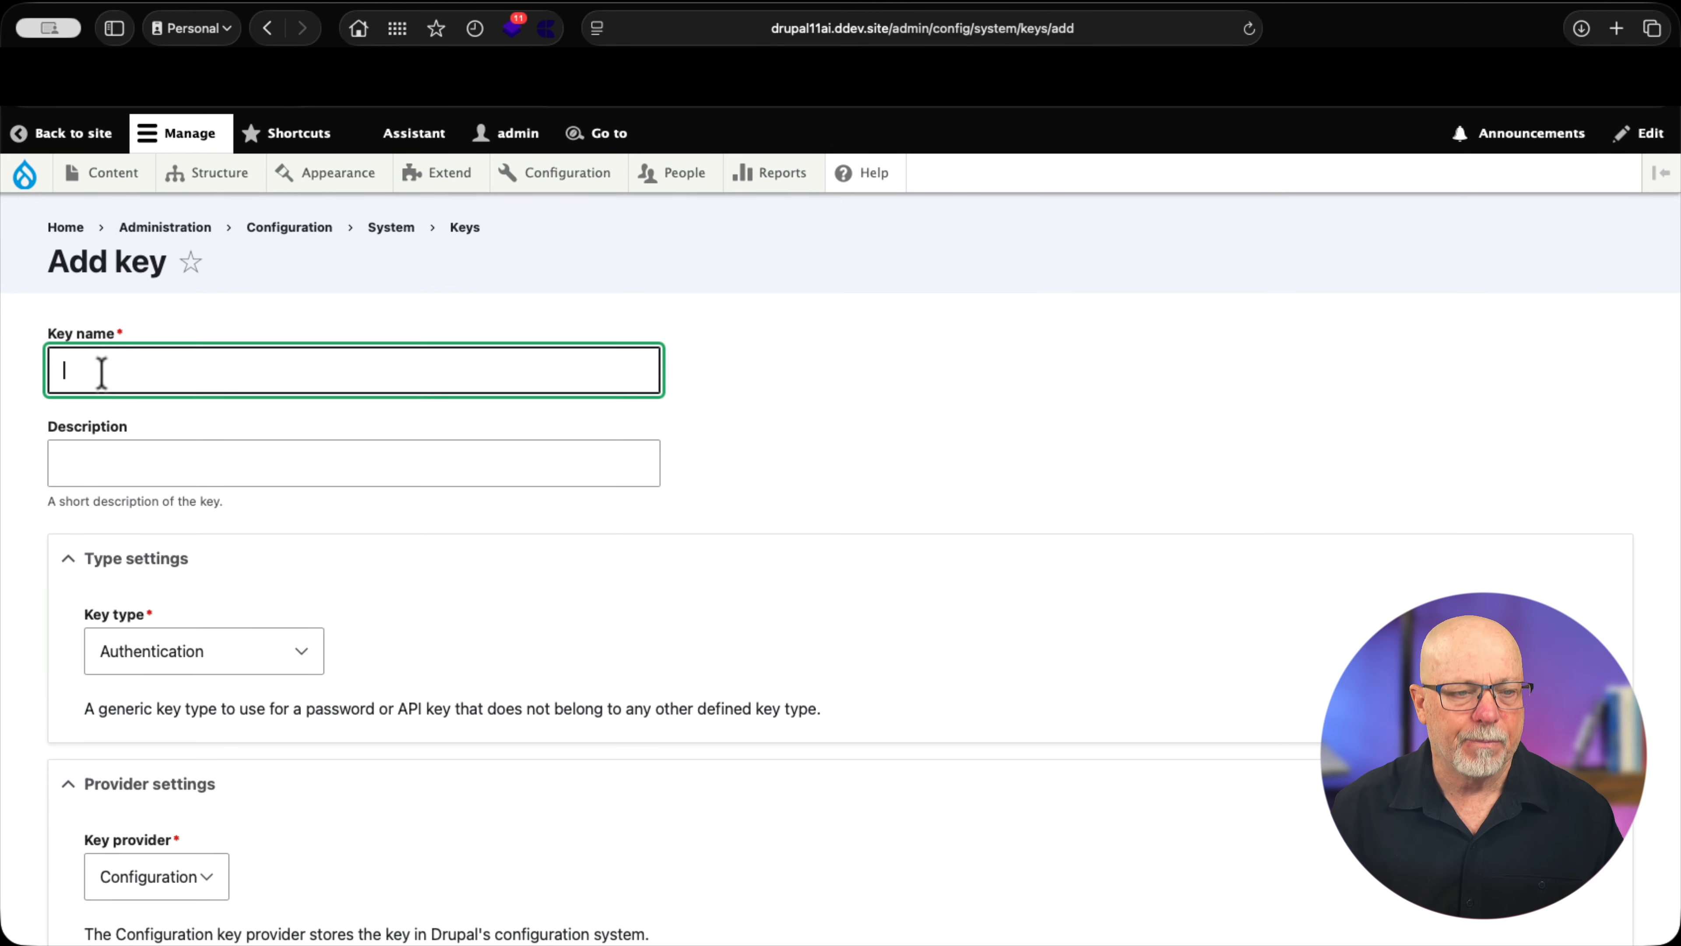
type("Pinecone")
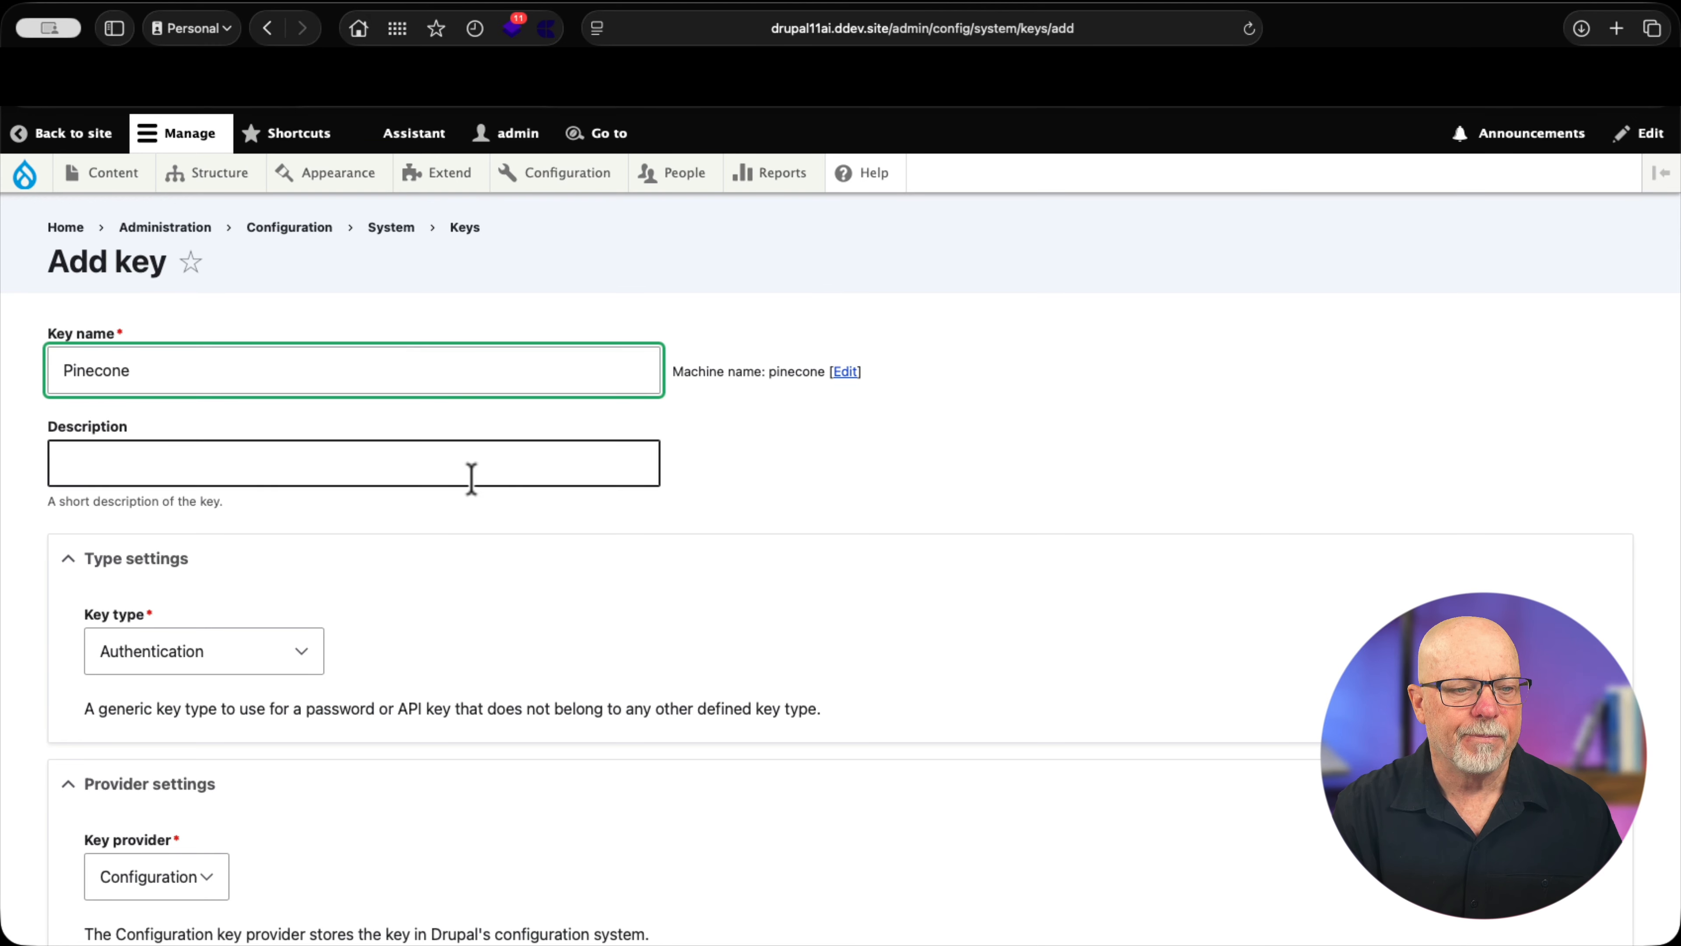
Paste the copied API key as the key value and save the new key.
scroll(469, 488, "down", 5)
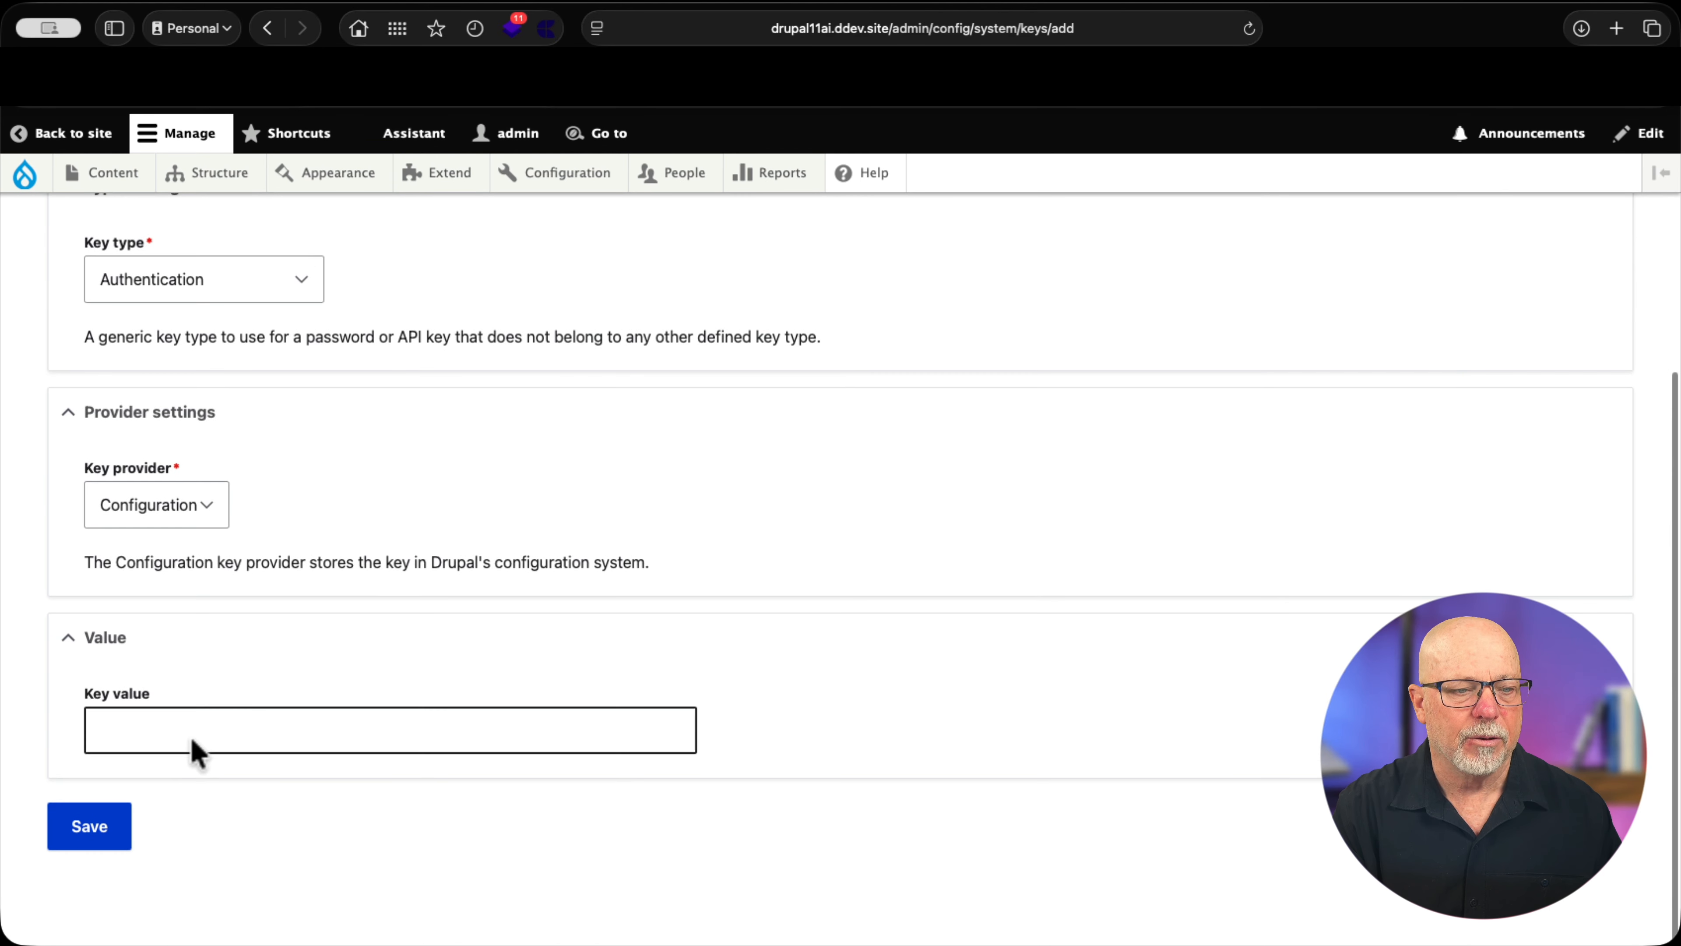
left_click(191, 735)
key("super+v")
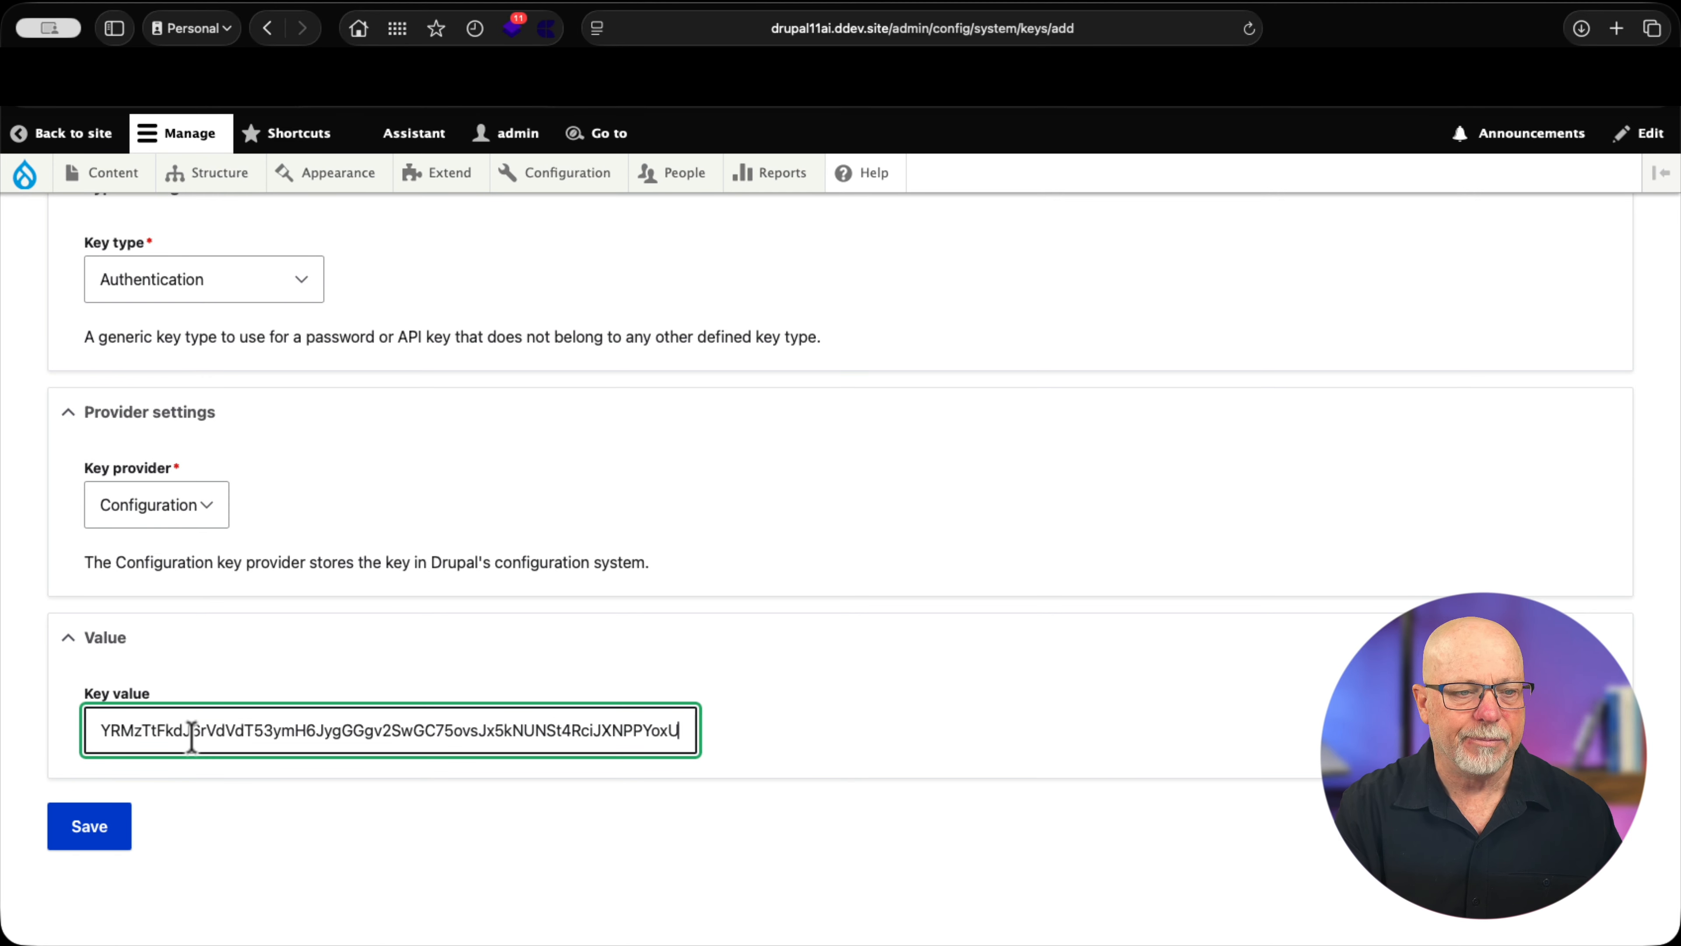
left_click(90, 828)
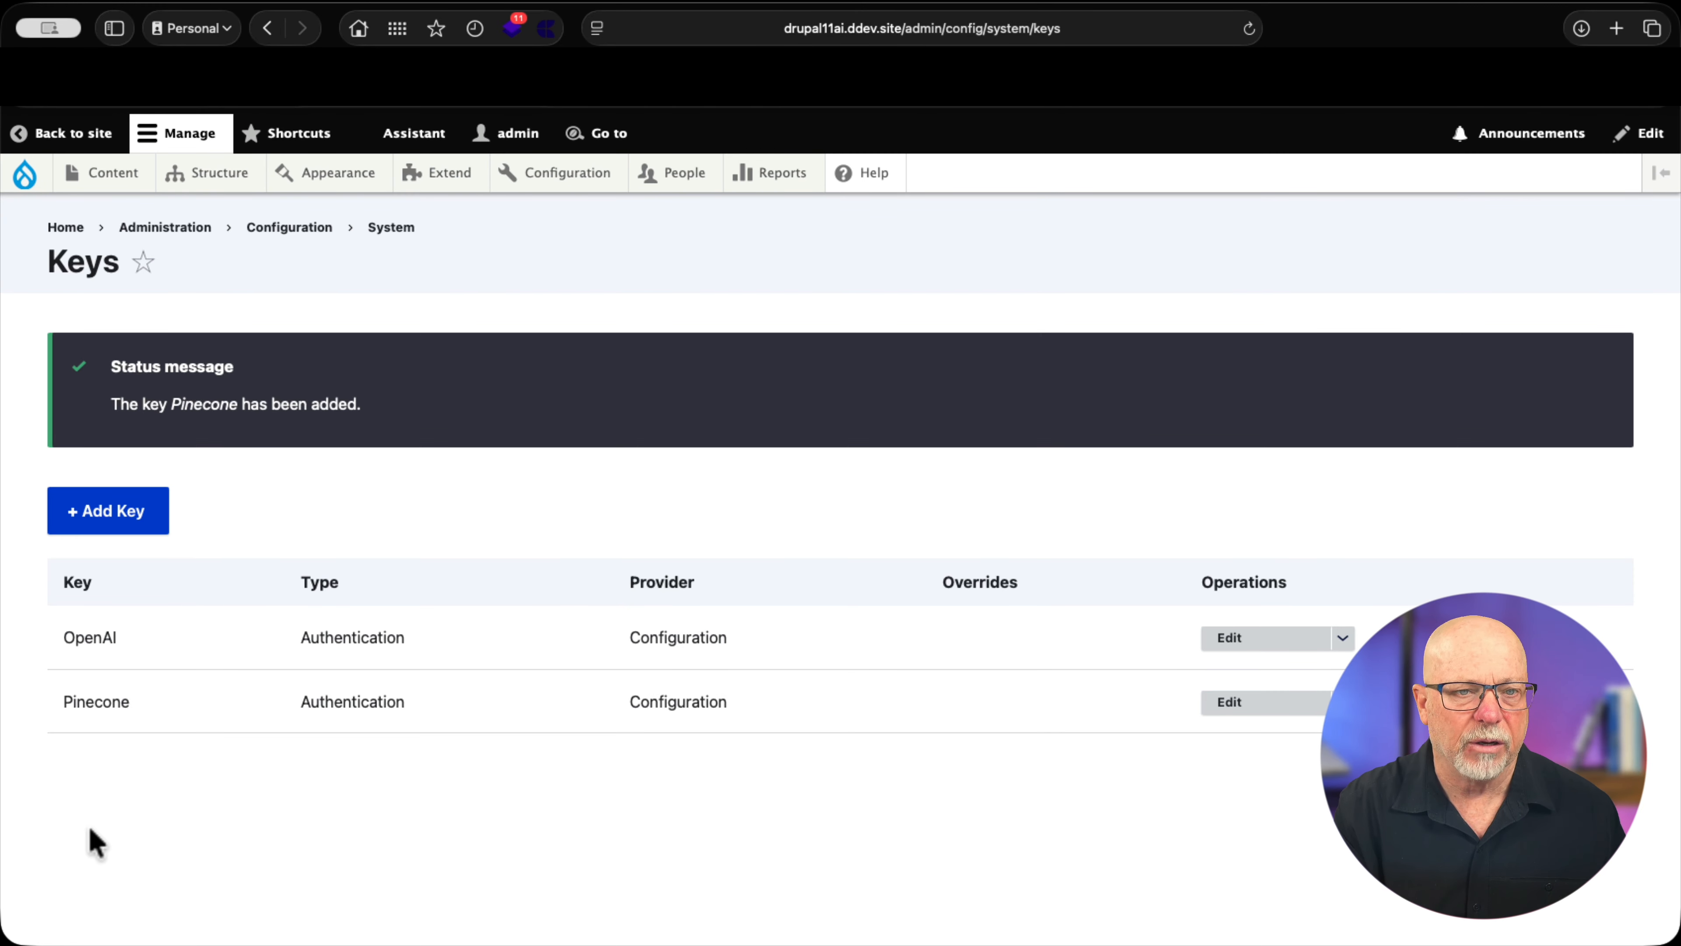
Set the API key in the Pinecone vector database configuration to the Pinecone key and save the configuration.
mouse_move(563, 178)
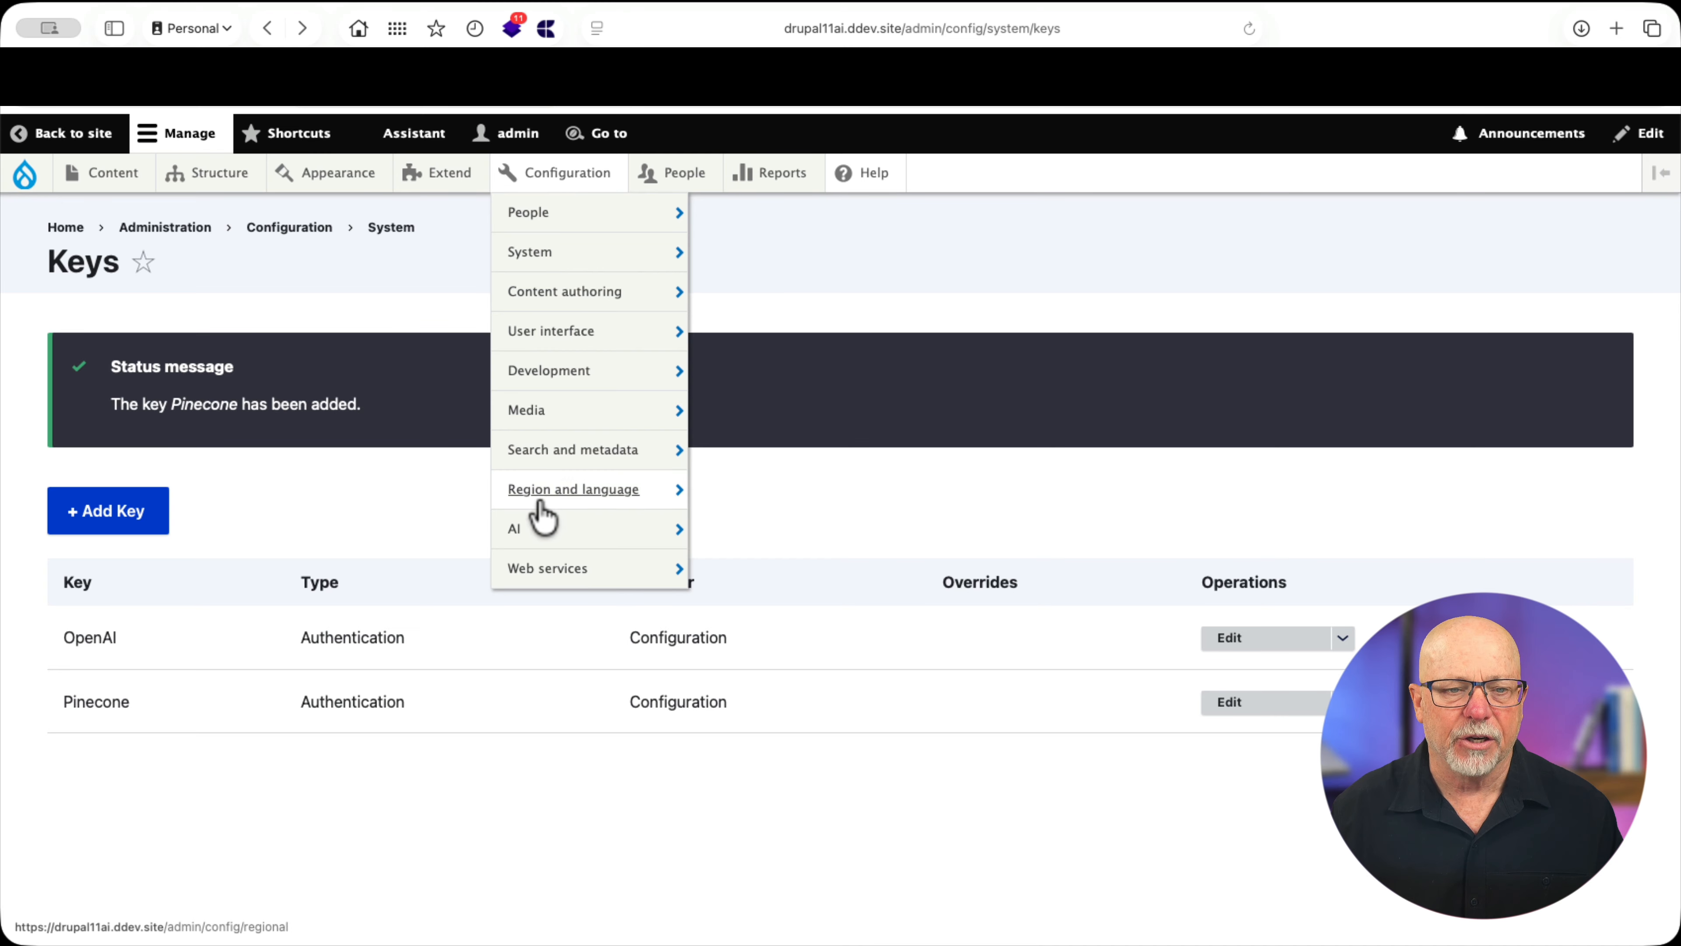
mouse_move(543, 534)
mouse_move(762, 902)
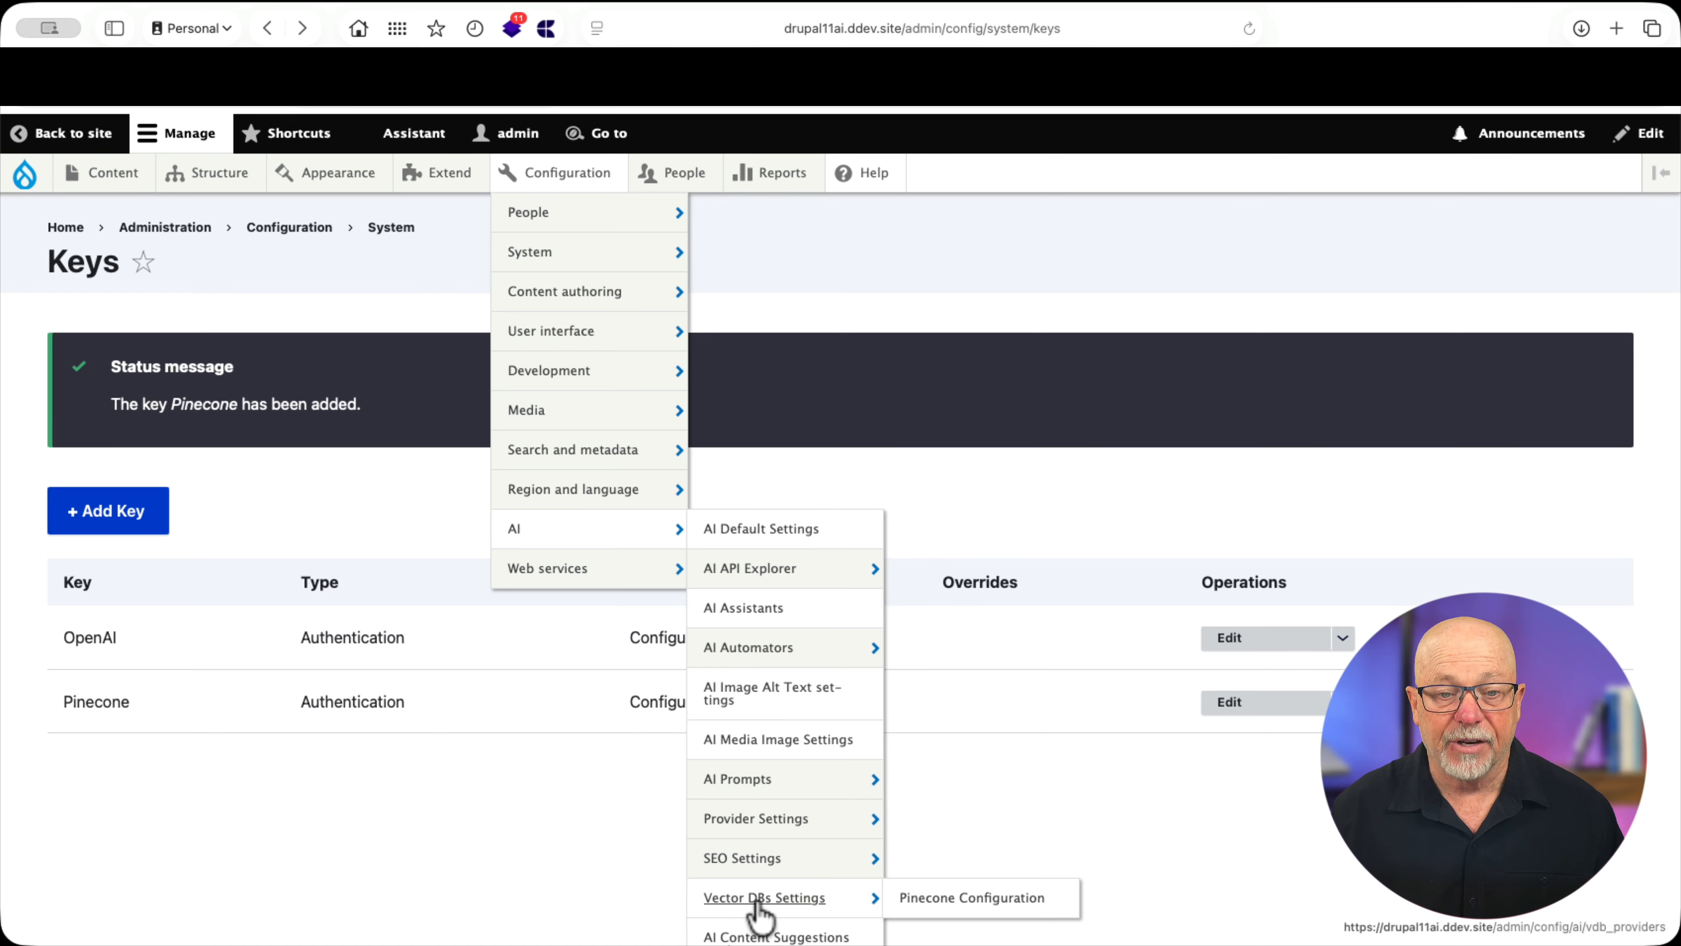
left_click(966, 899)
left_click(101, 373)
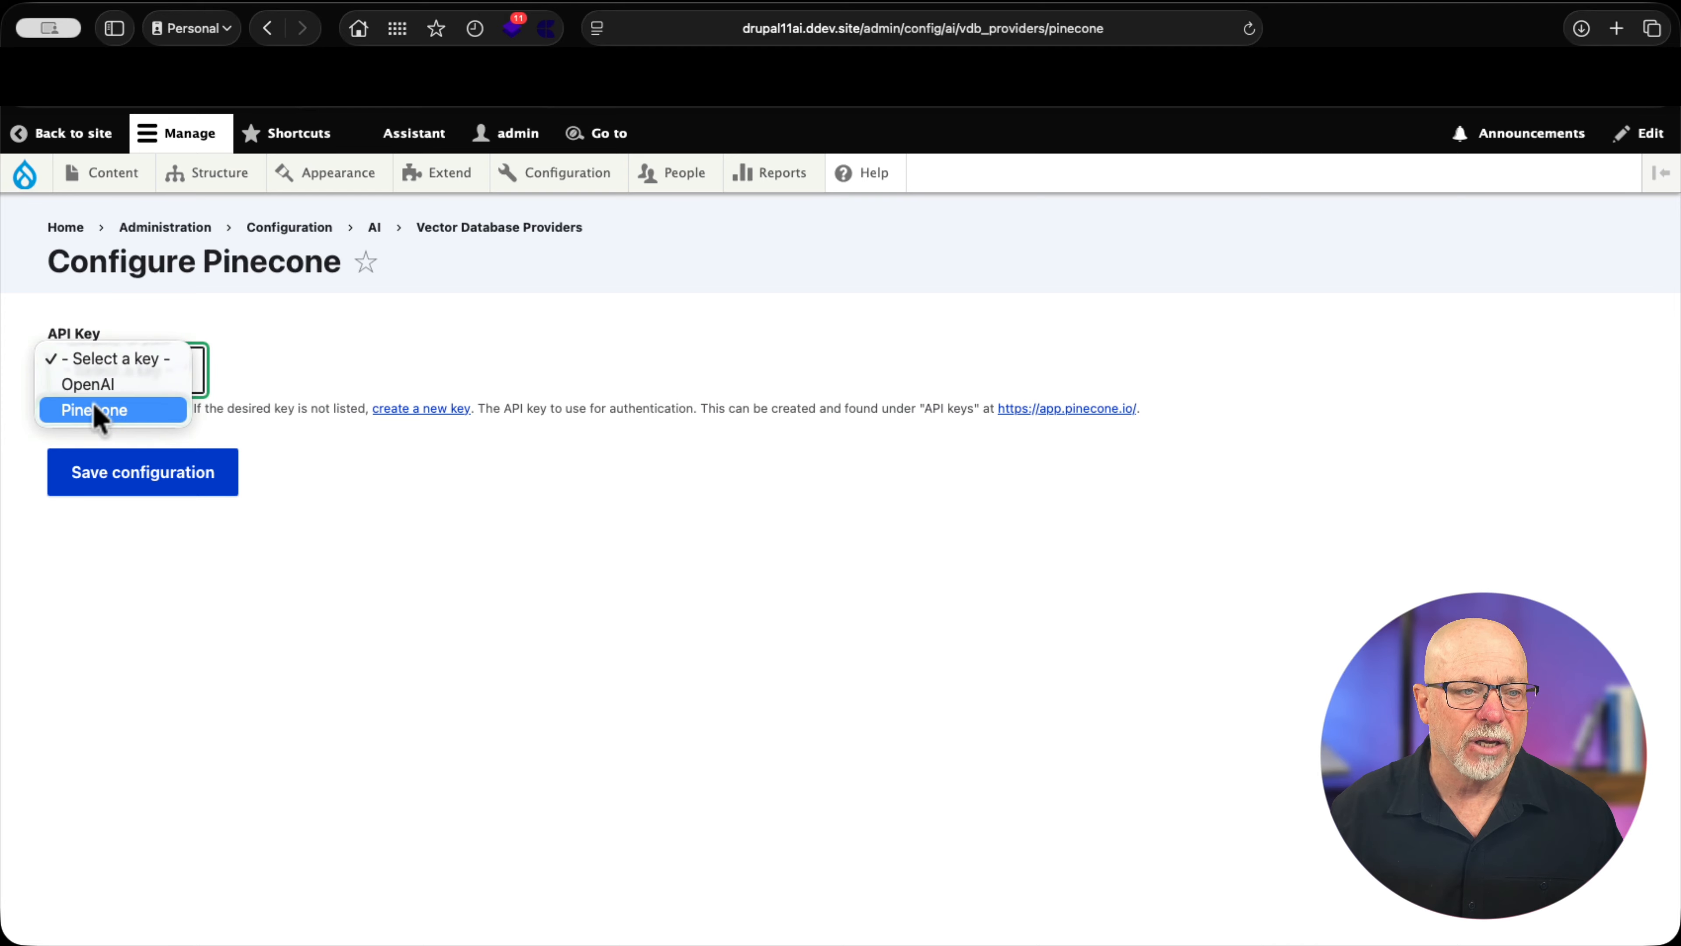
left_click(93, 410)
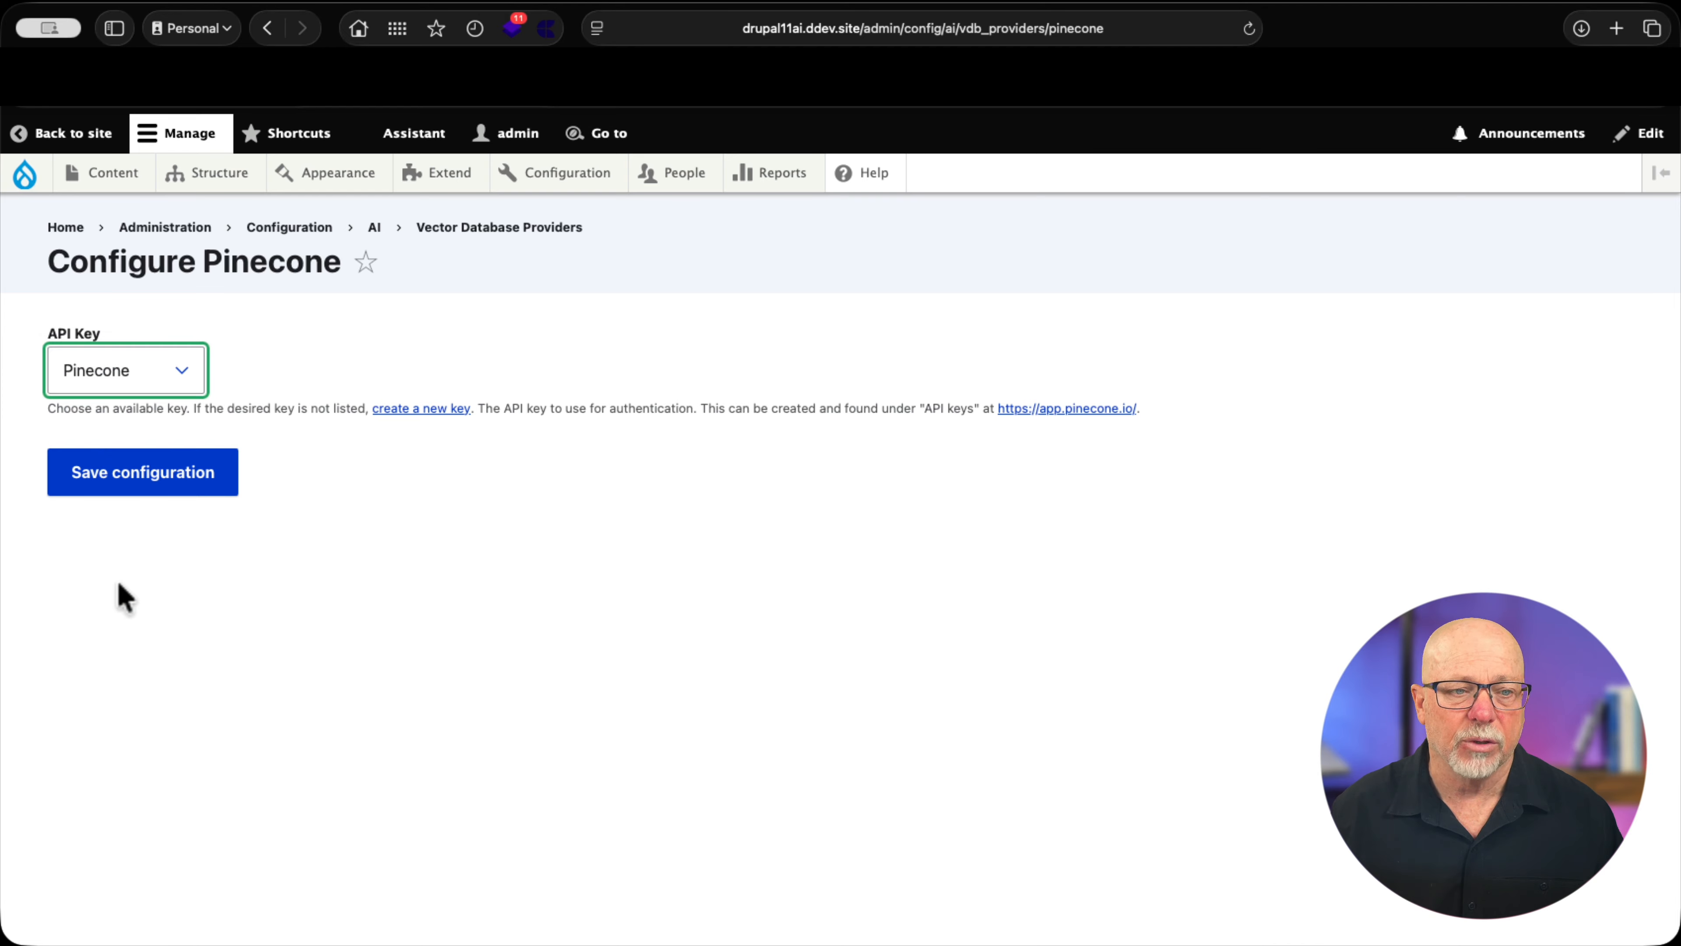
left_click(130, 489)
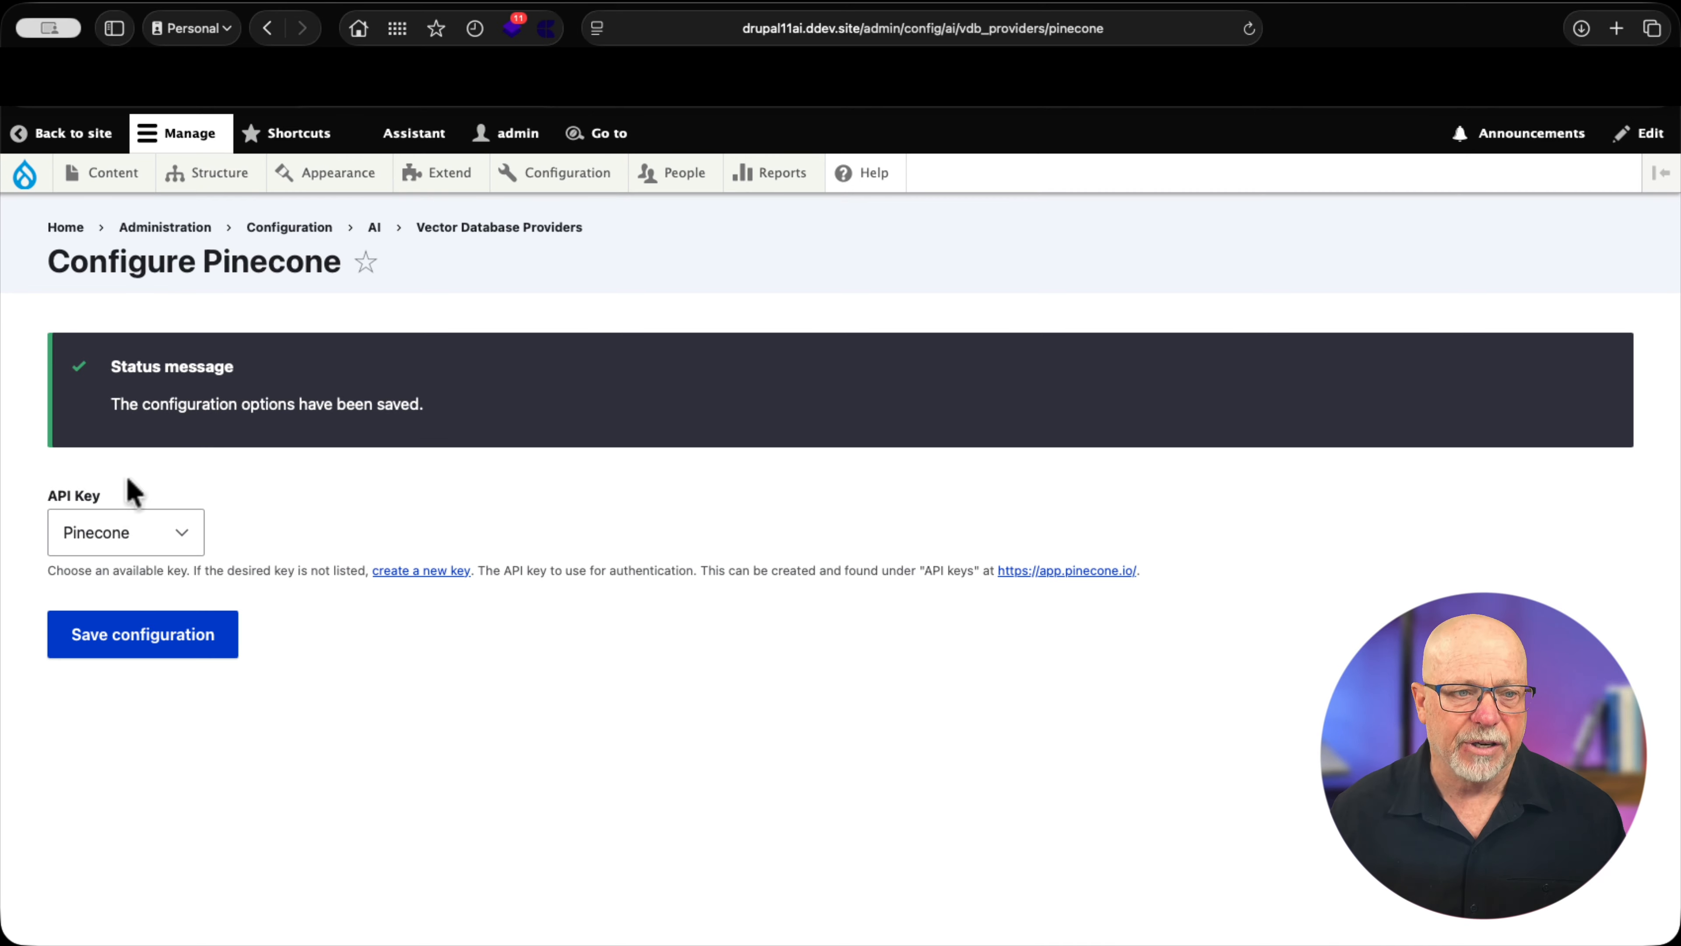
Start a new Search API server named Training that uses the AI Search backend.
mouse_move(587, 171)
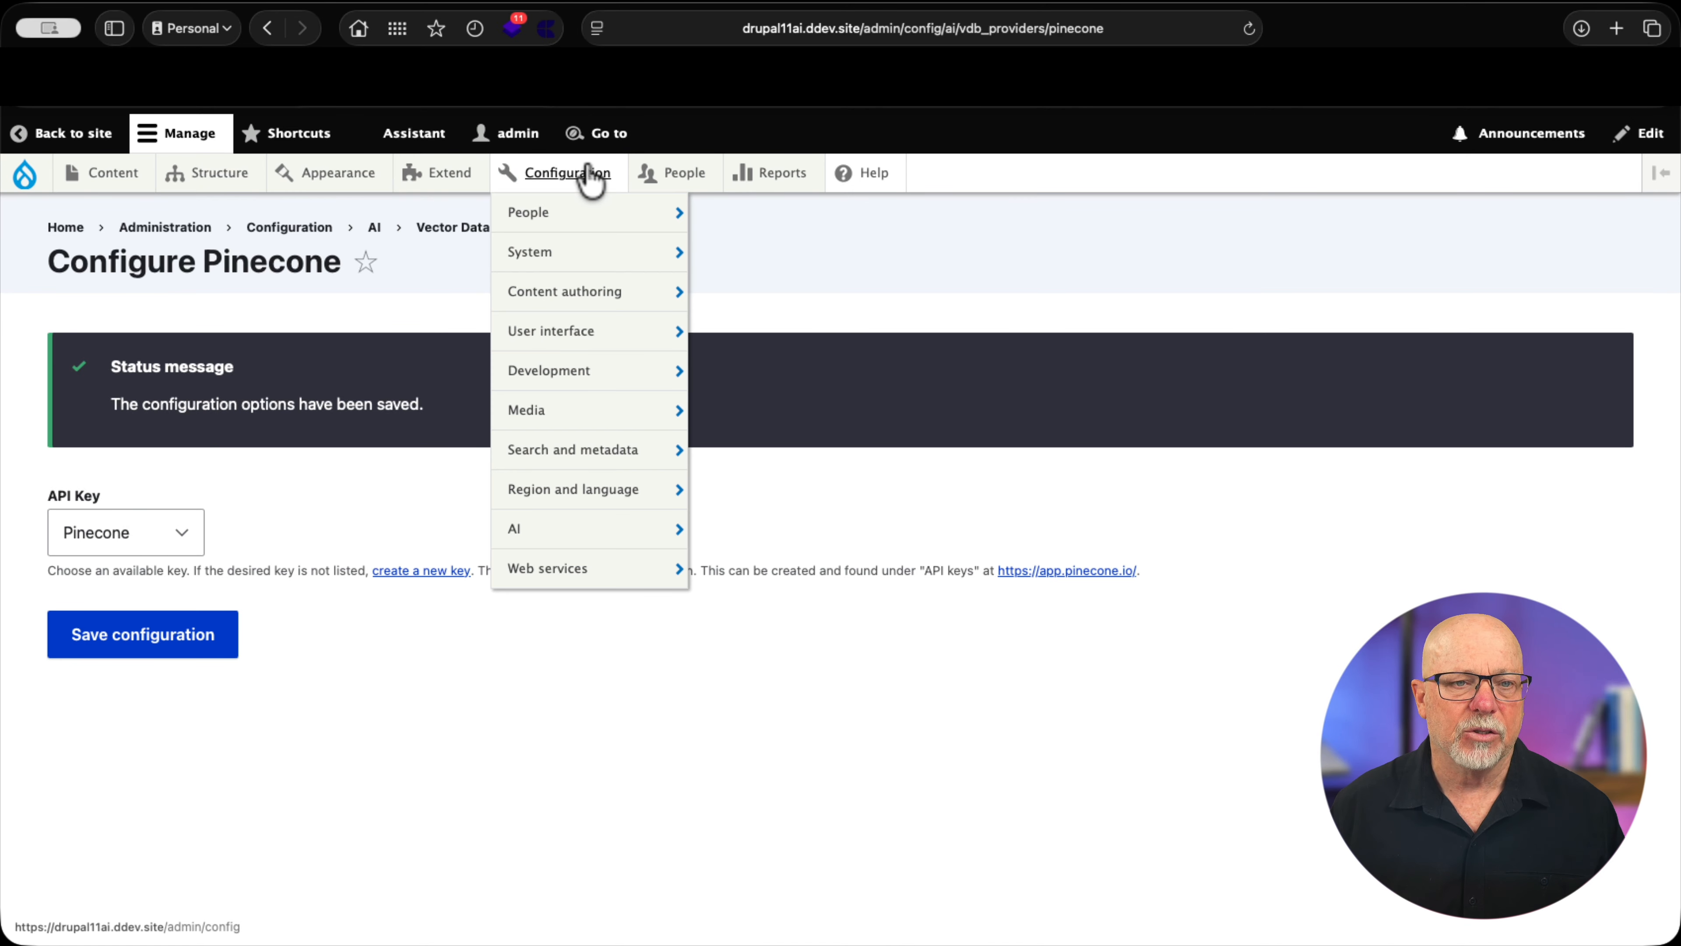
mouse_move(570, 457)
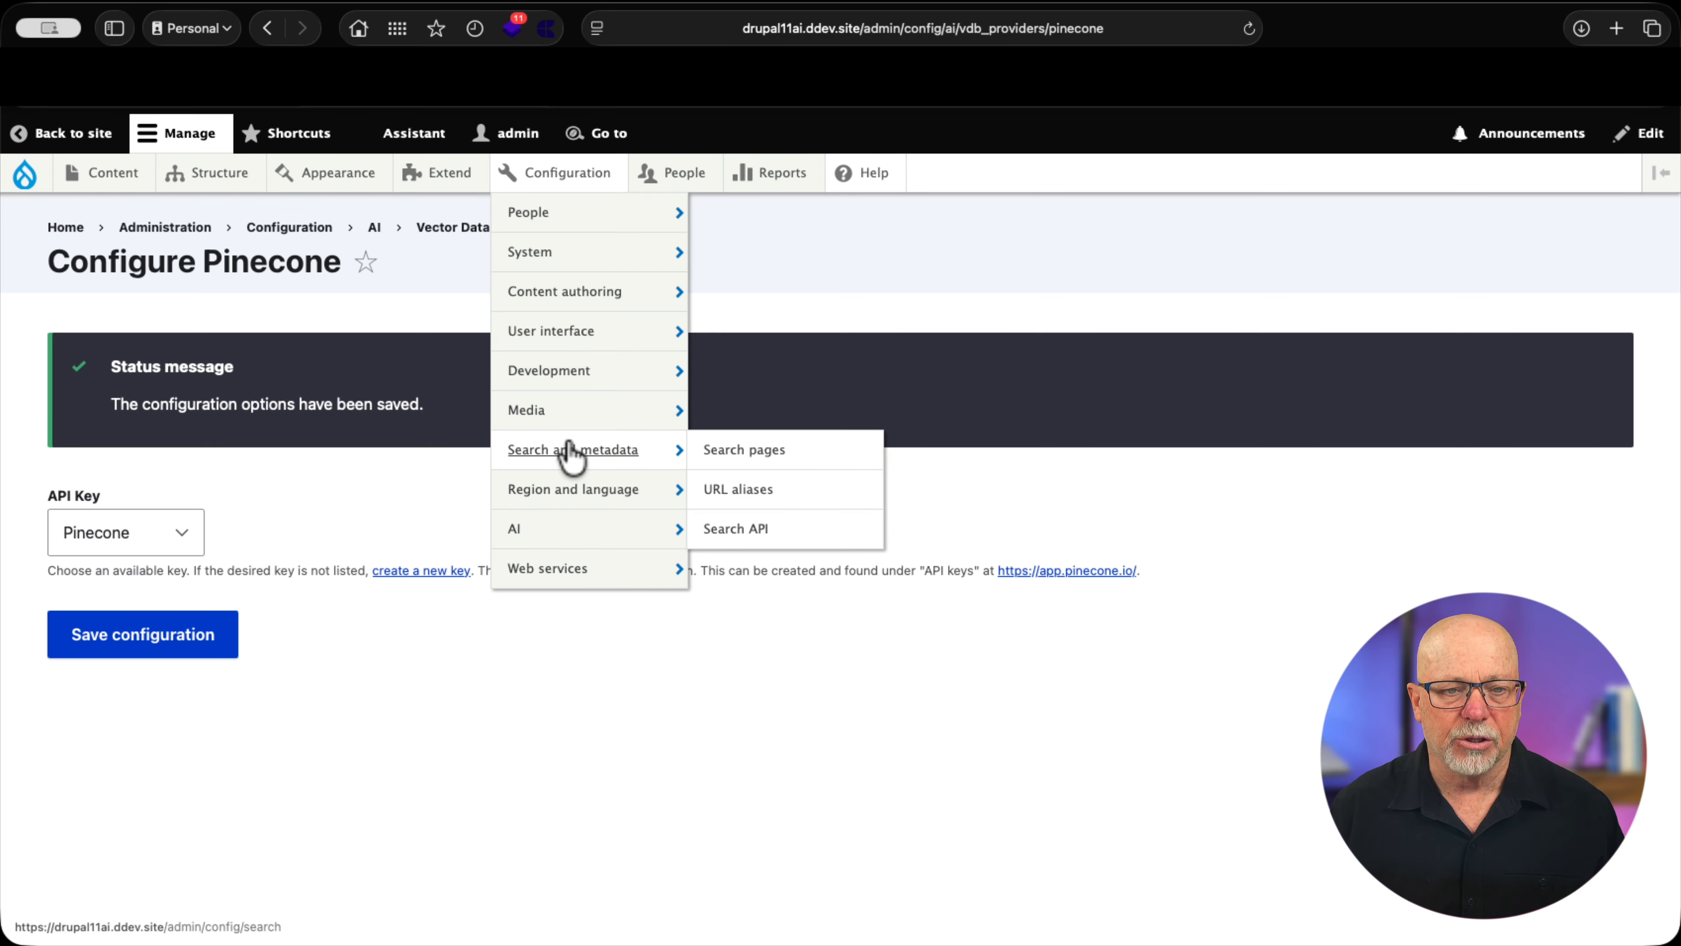
left_click(736, 530)
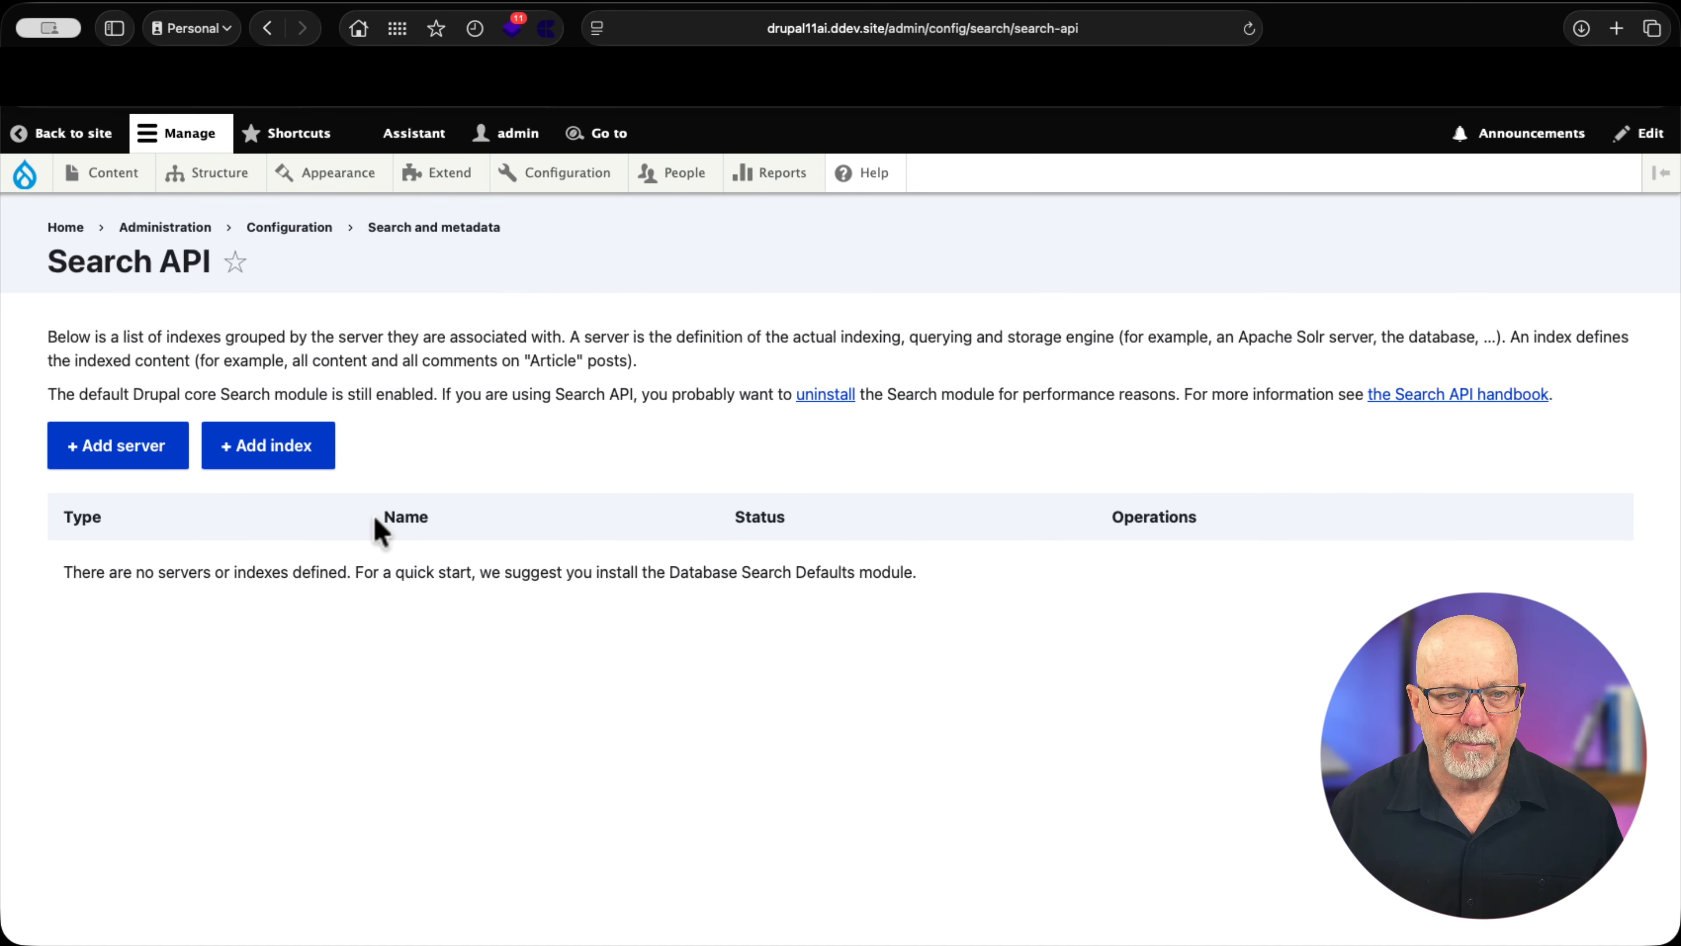
left_click(118, 448)
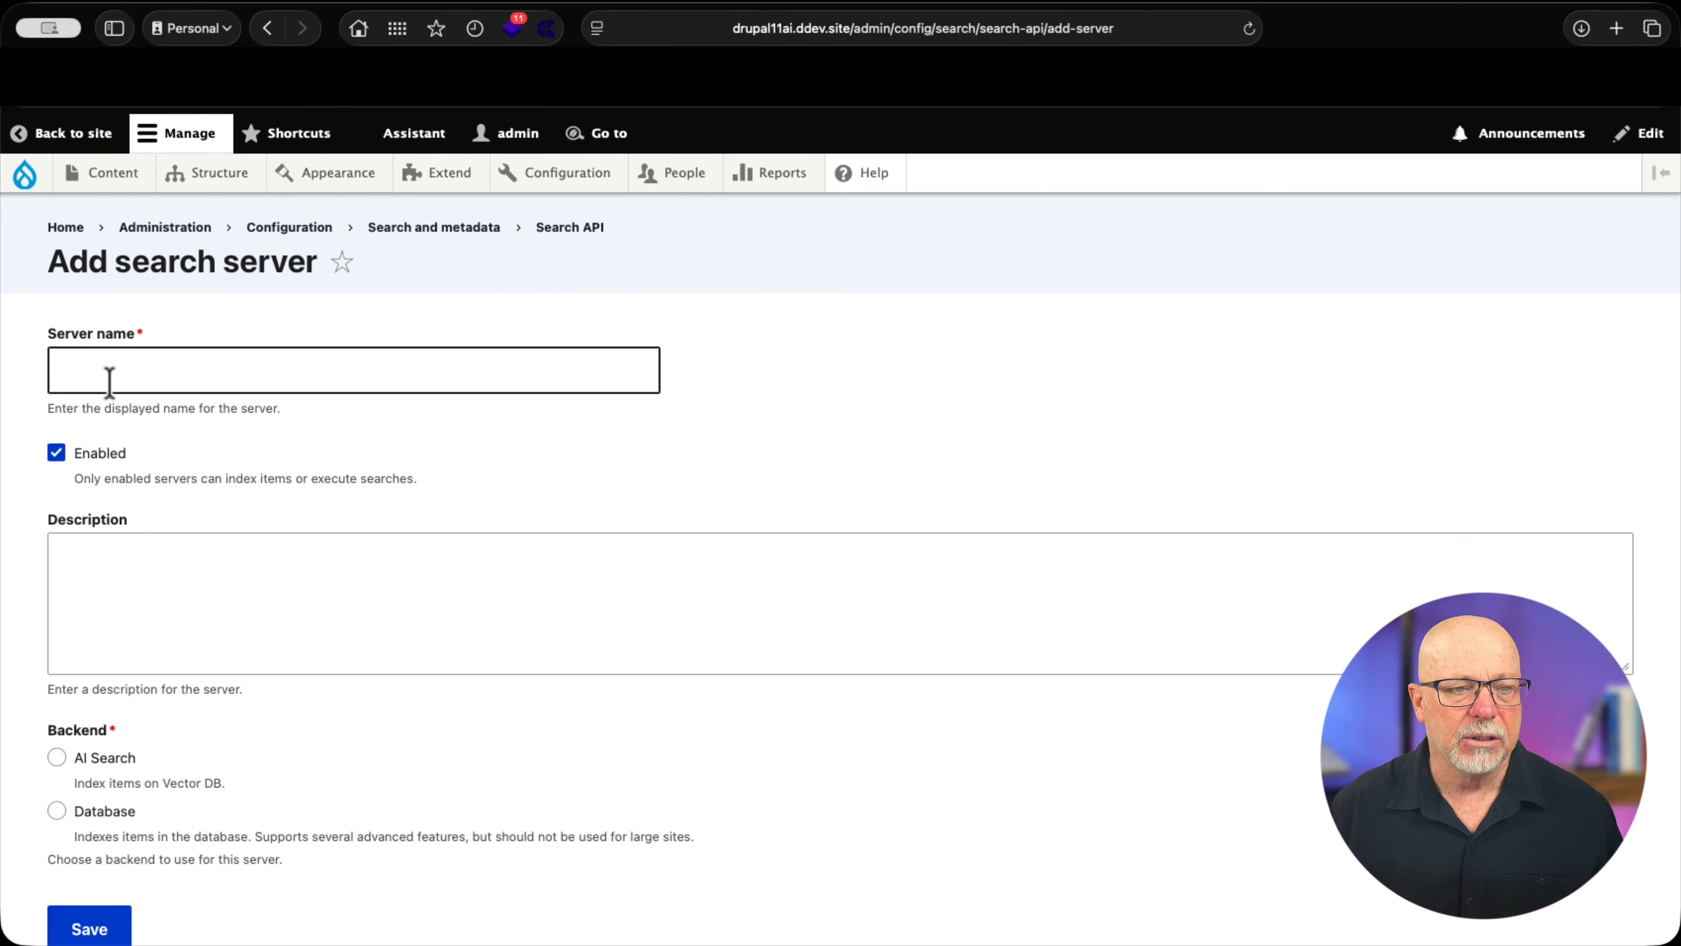
left_click(106, 366)
type("Training")
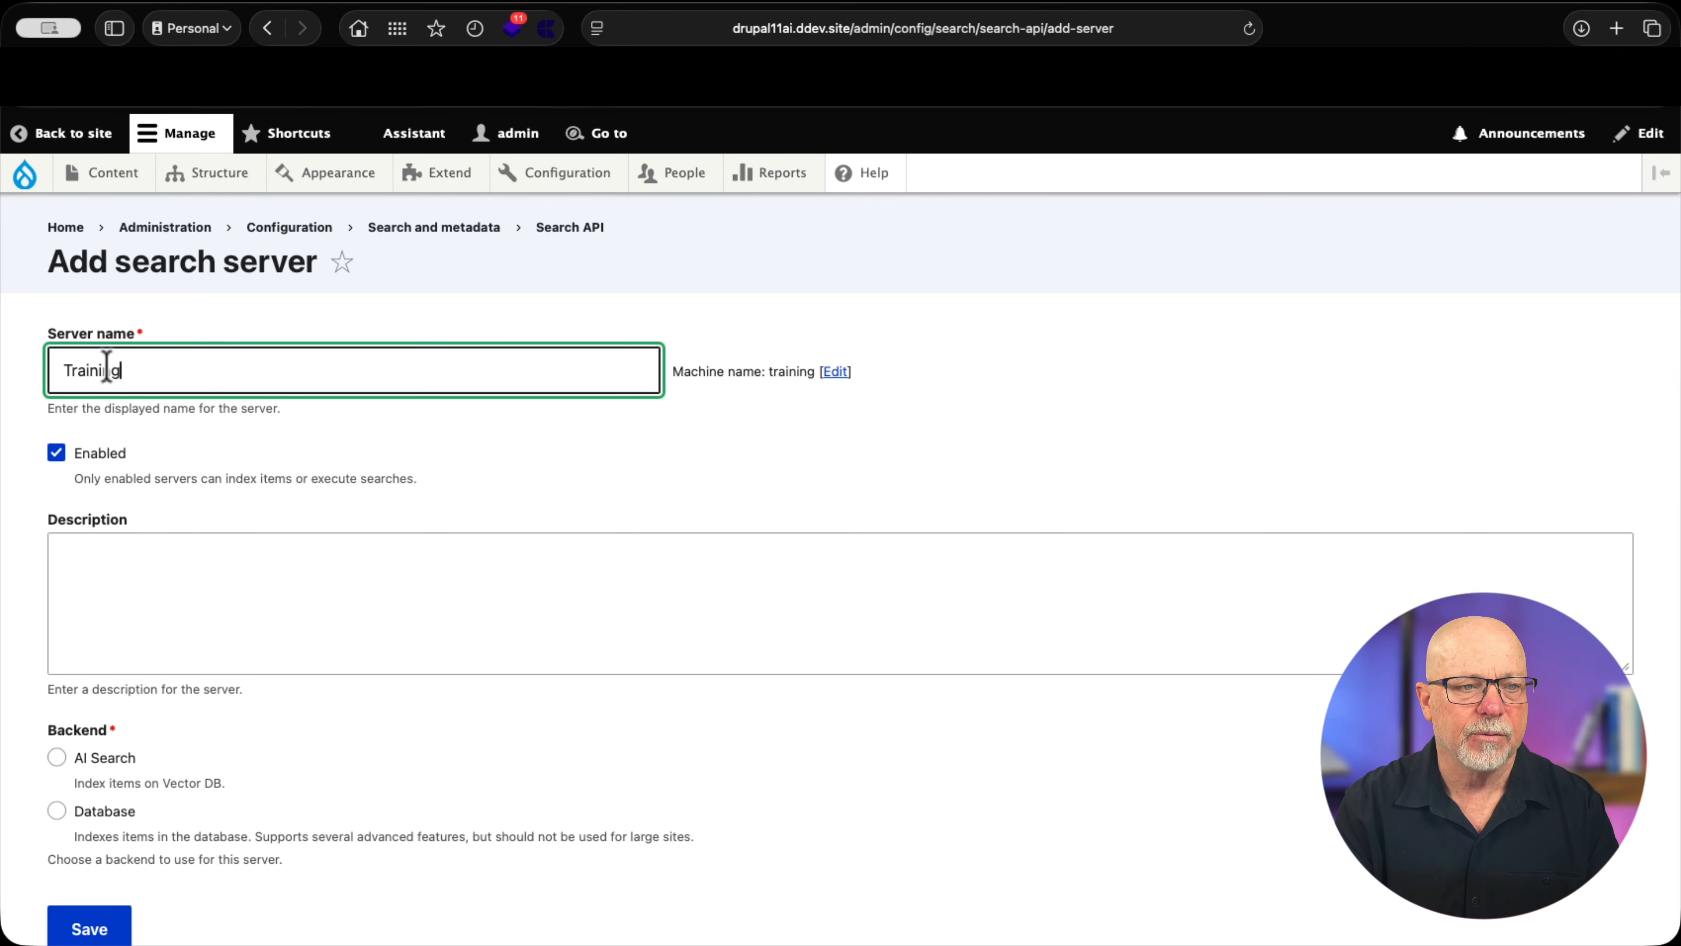
scroll(132, 390, "down", 3)
left_click(57, 654)
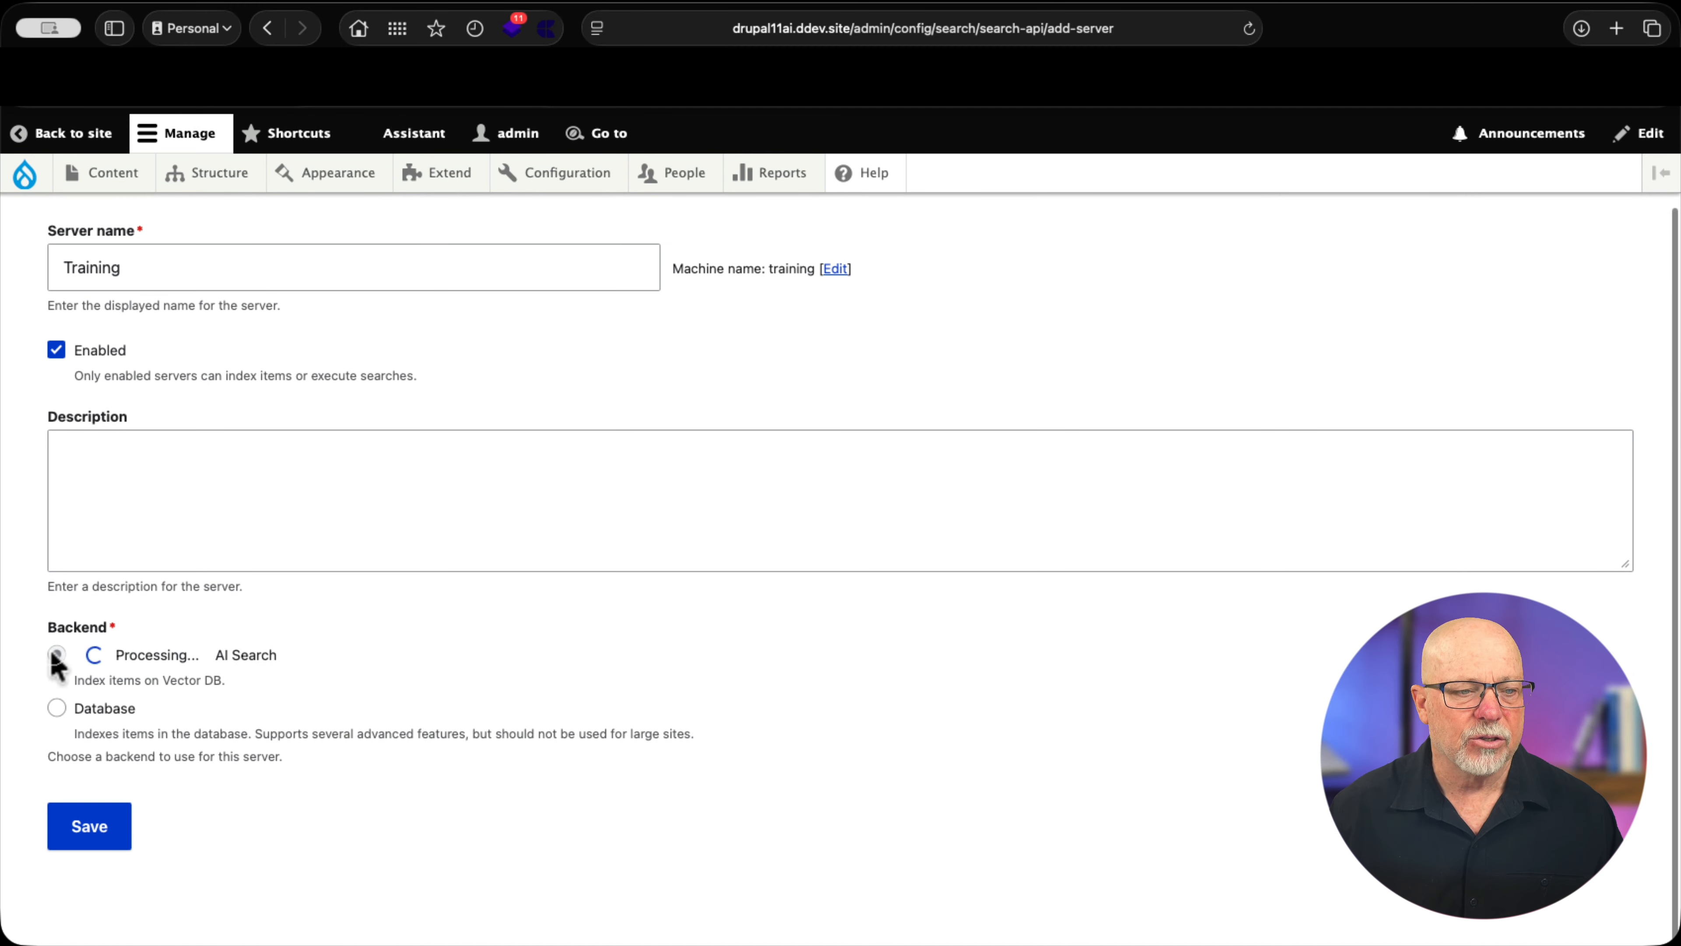
Set the embeddings engine to OpenAI | text-embedding-3-large and the tokenizer chat counting model to OpenAI - gpt-4o.
scroll(72, 672, "down", 5)
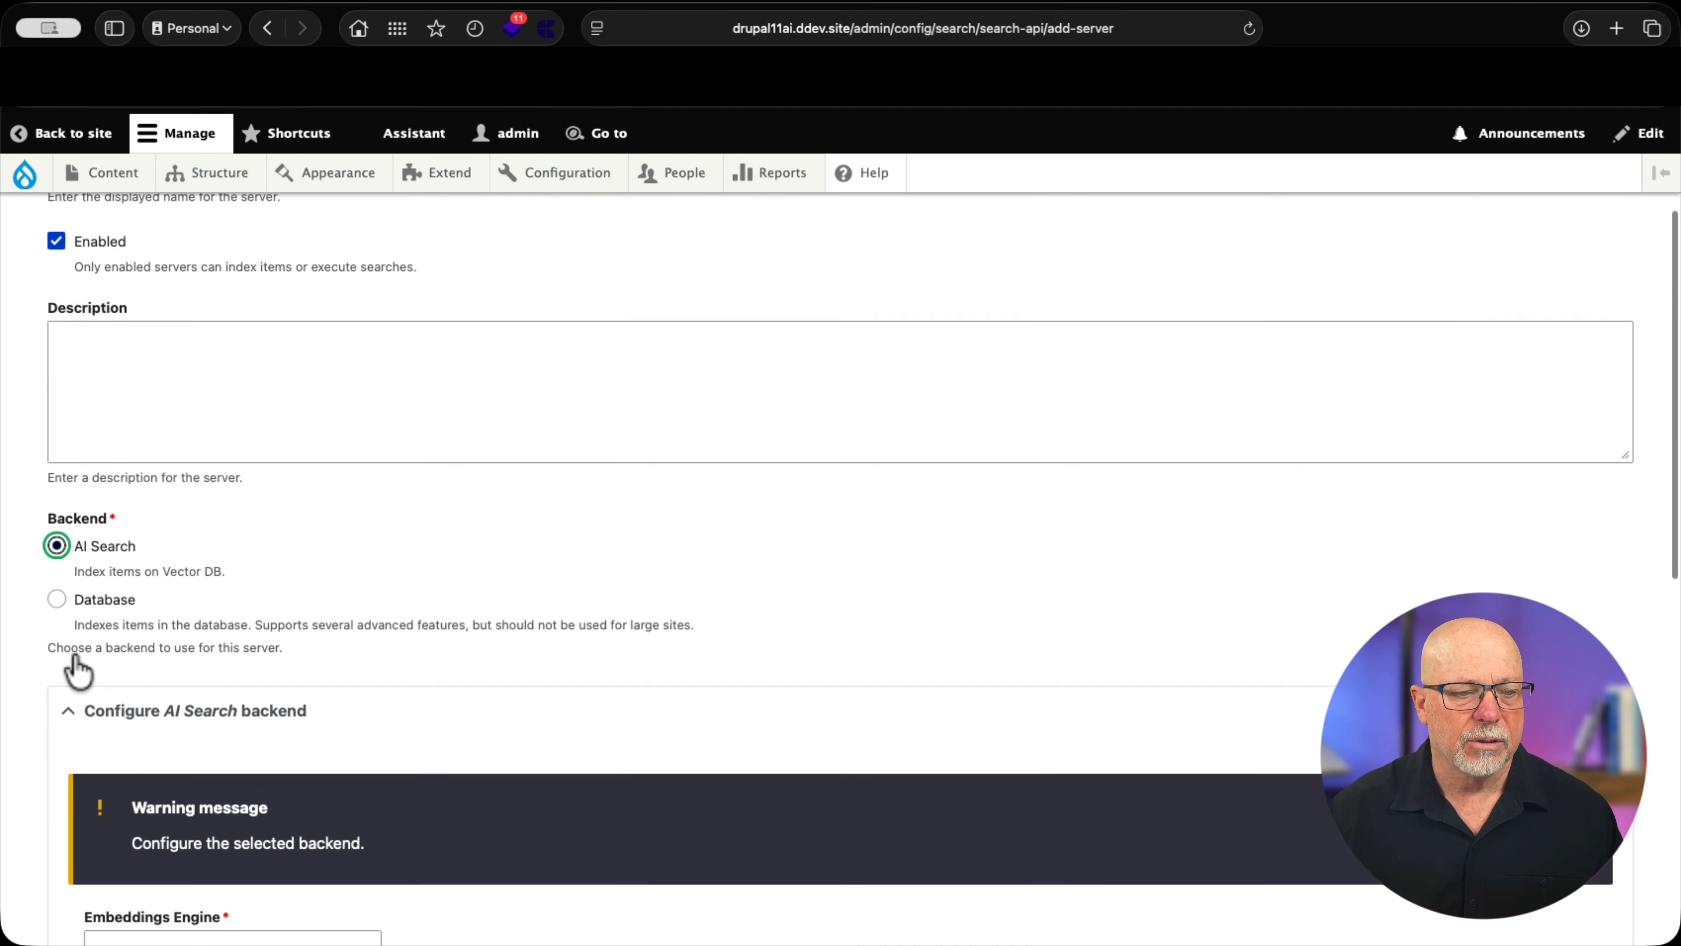
scroll(58, 687, "down", 8)
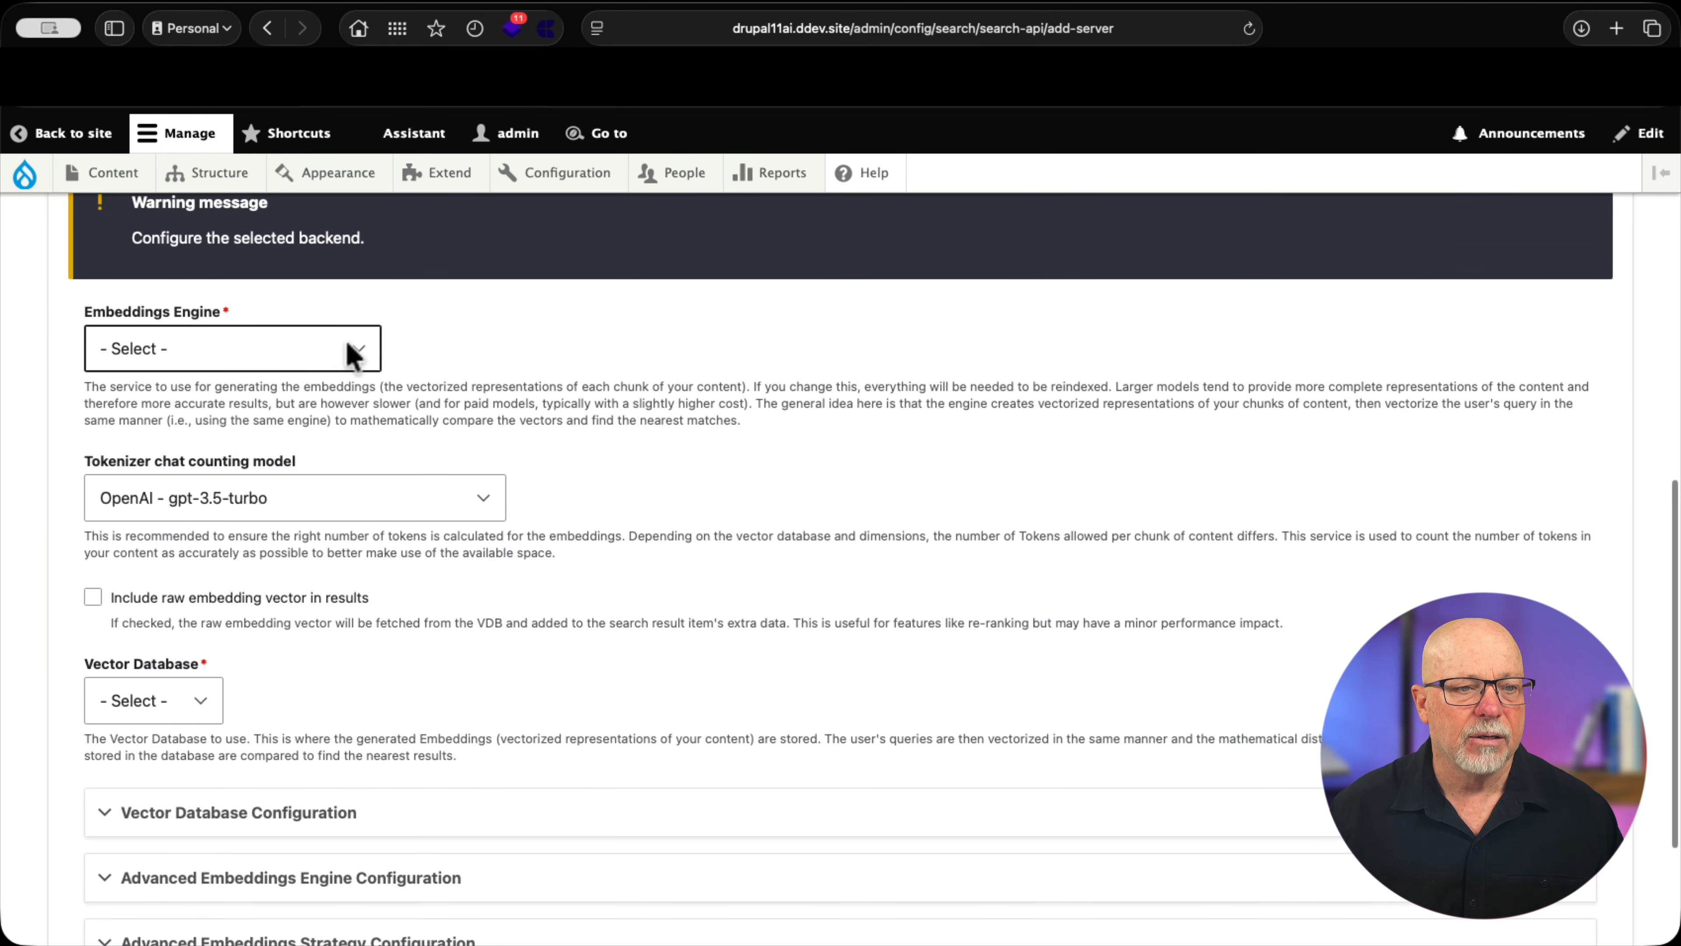
left_click(354, 354)
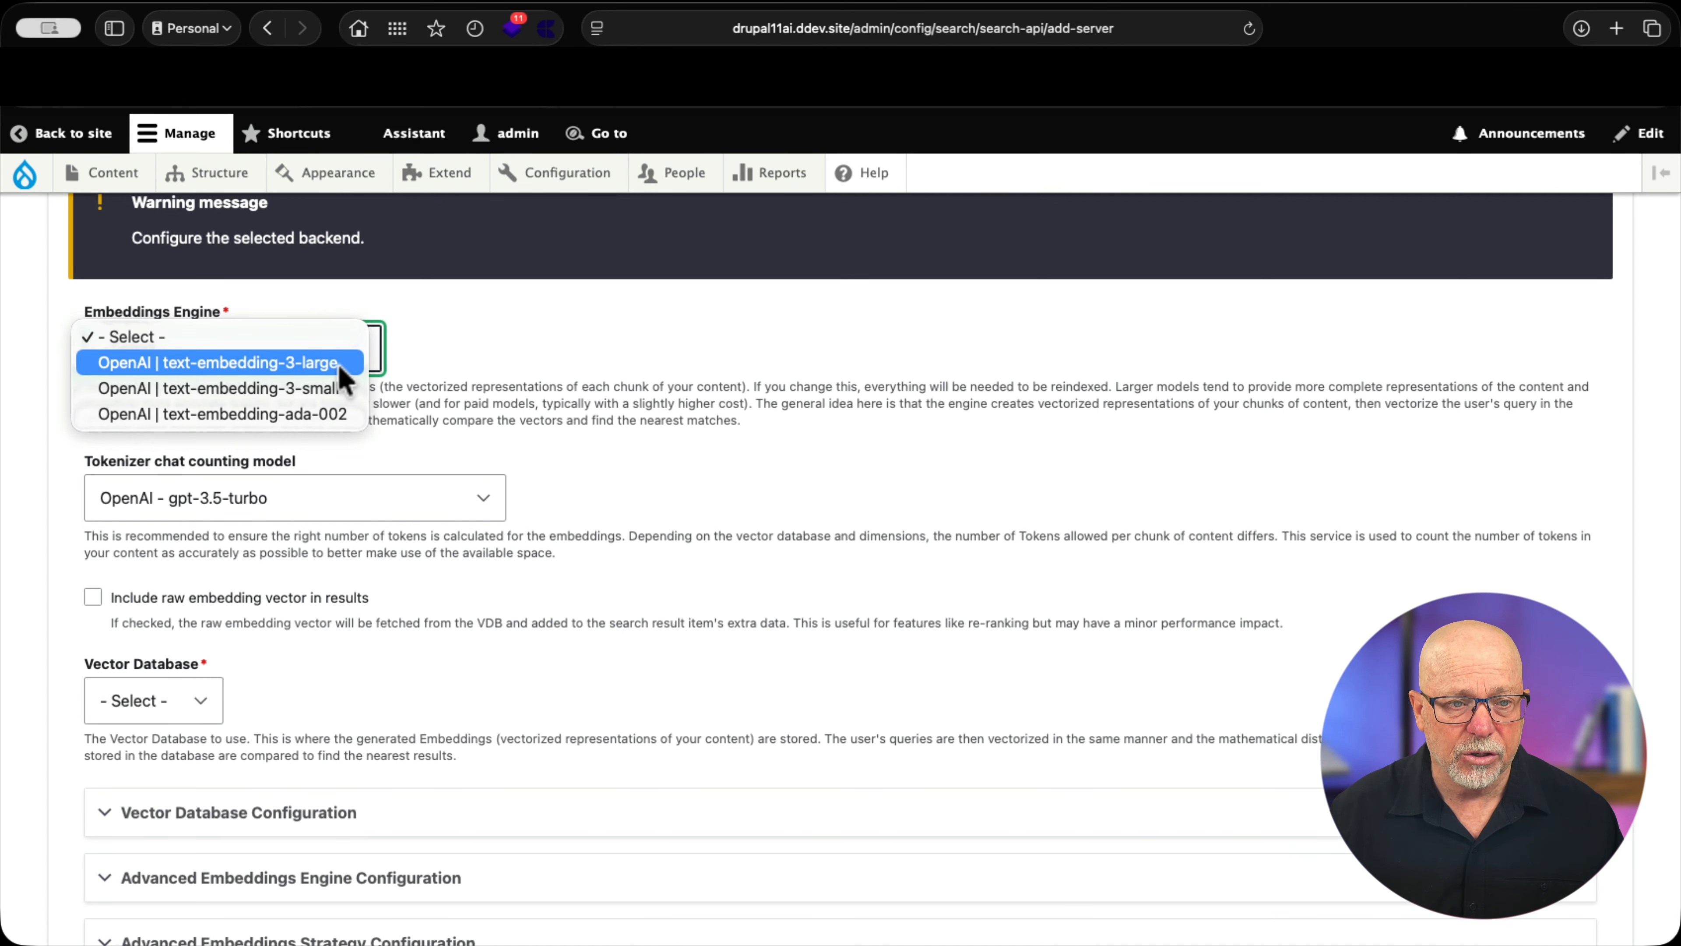
left_click(340, 369)
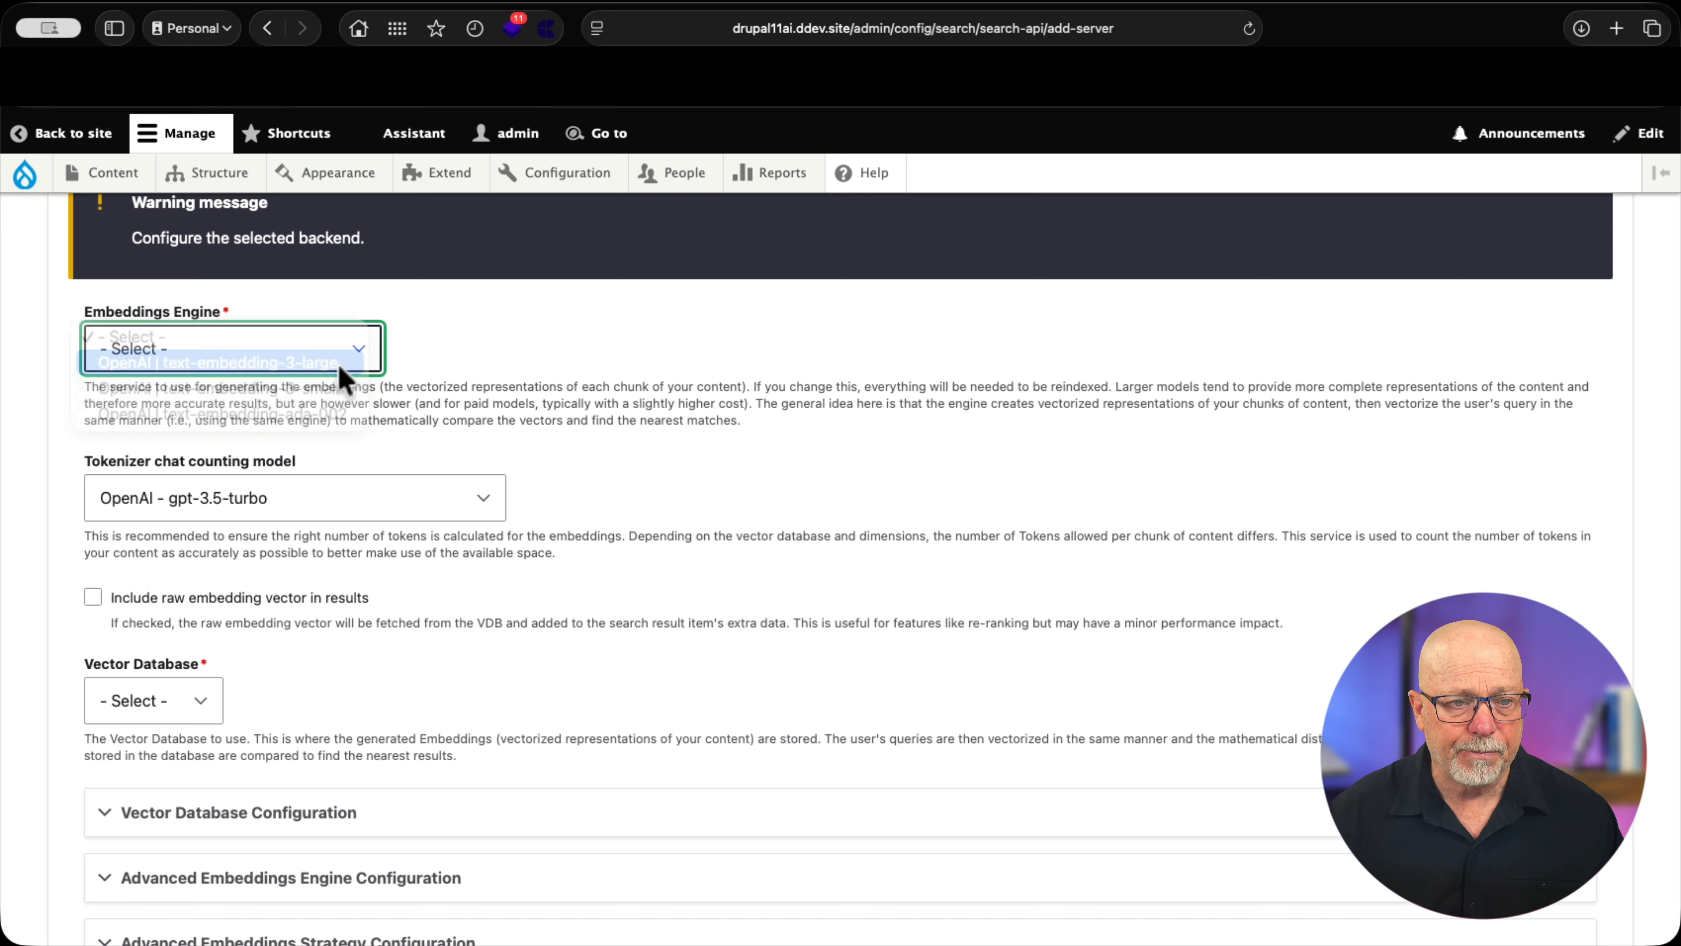
left_click(471, 497)
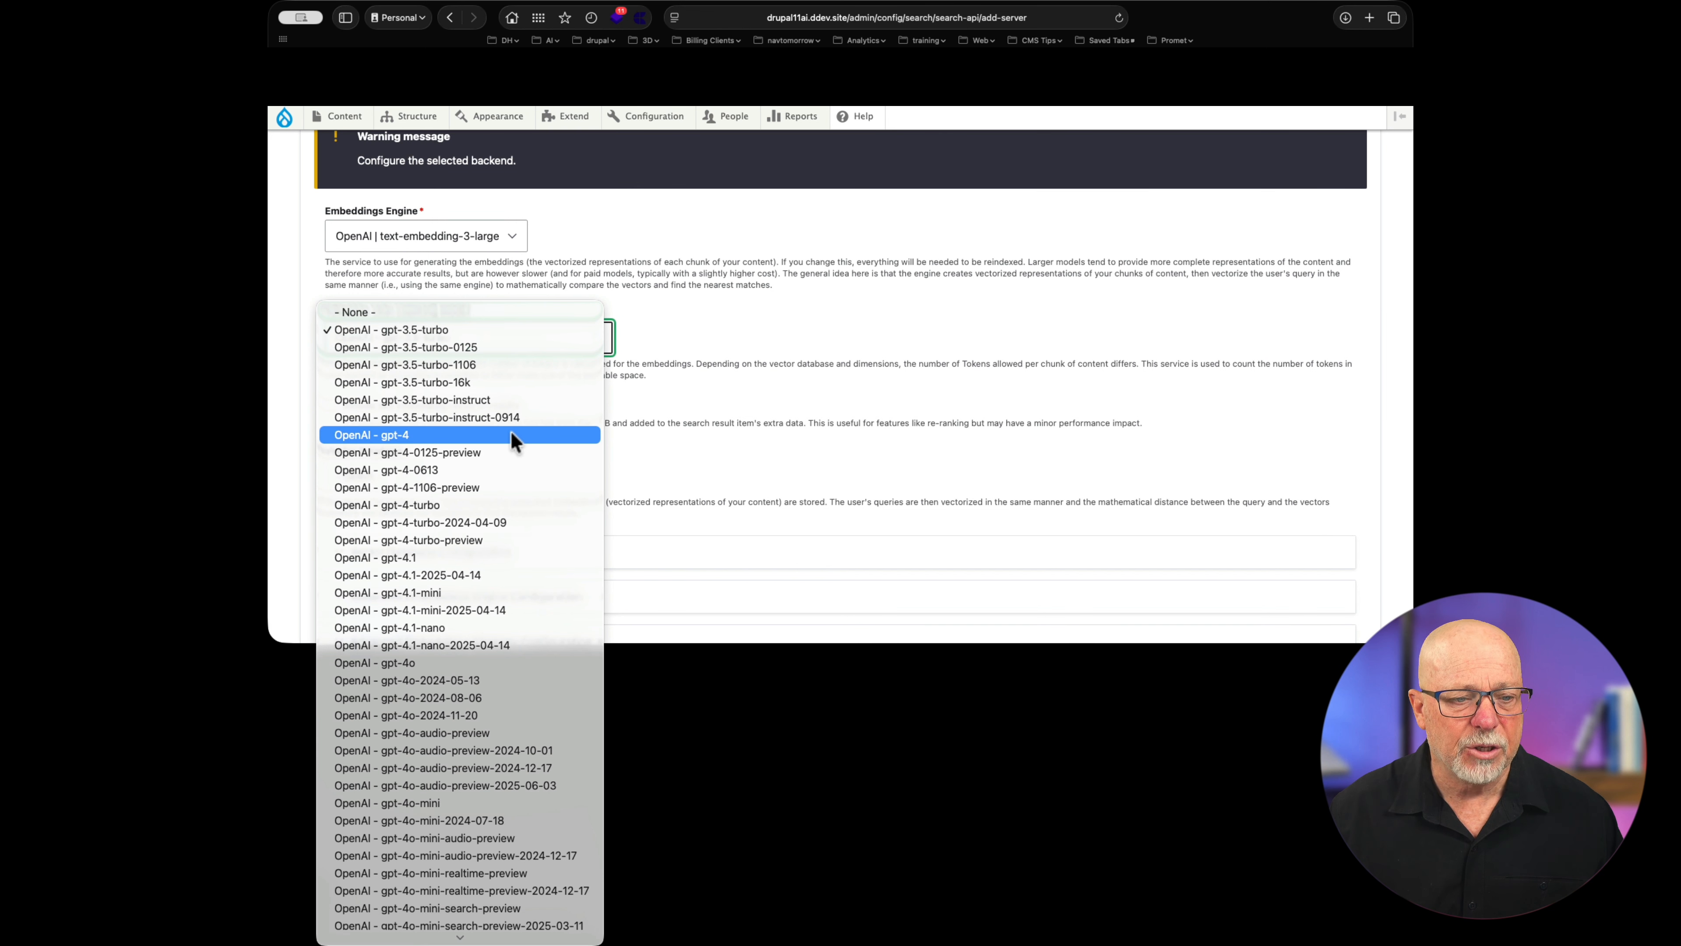
left_click(463, 663)
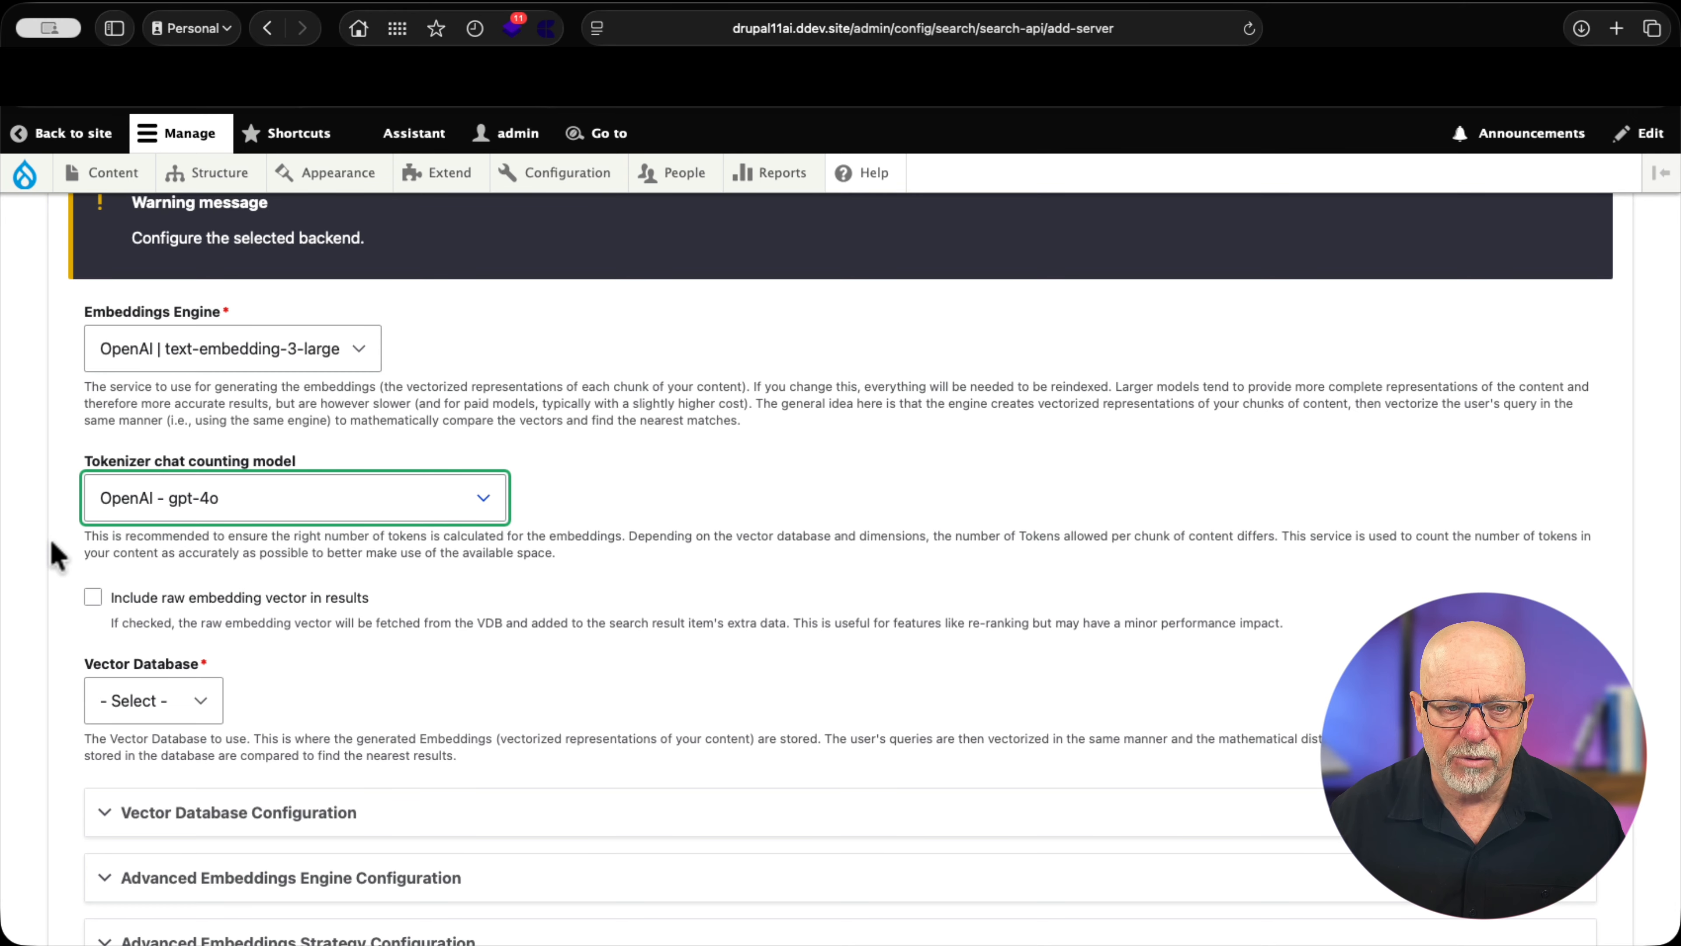
Choose Pinecone DB as the vector database and training as its database name.
left_click(187, 701)
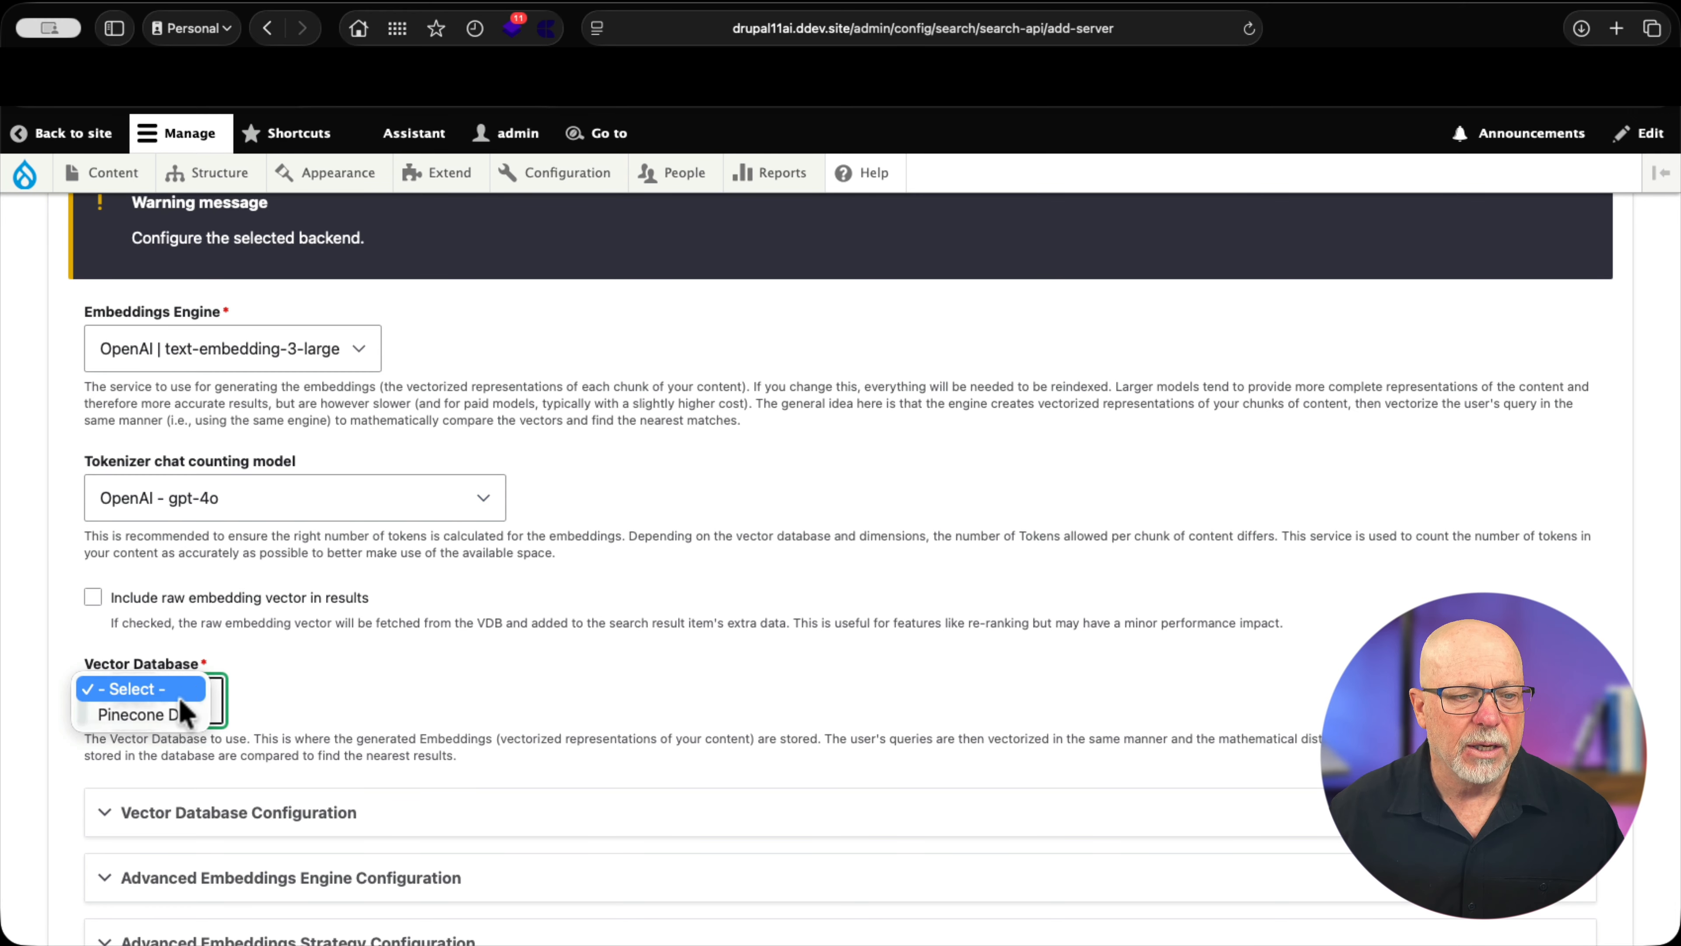
left_click(129, 717)
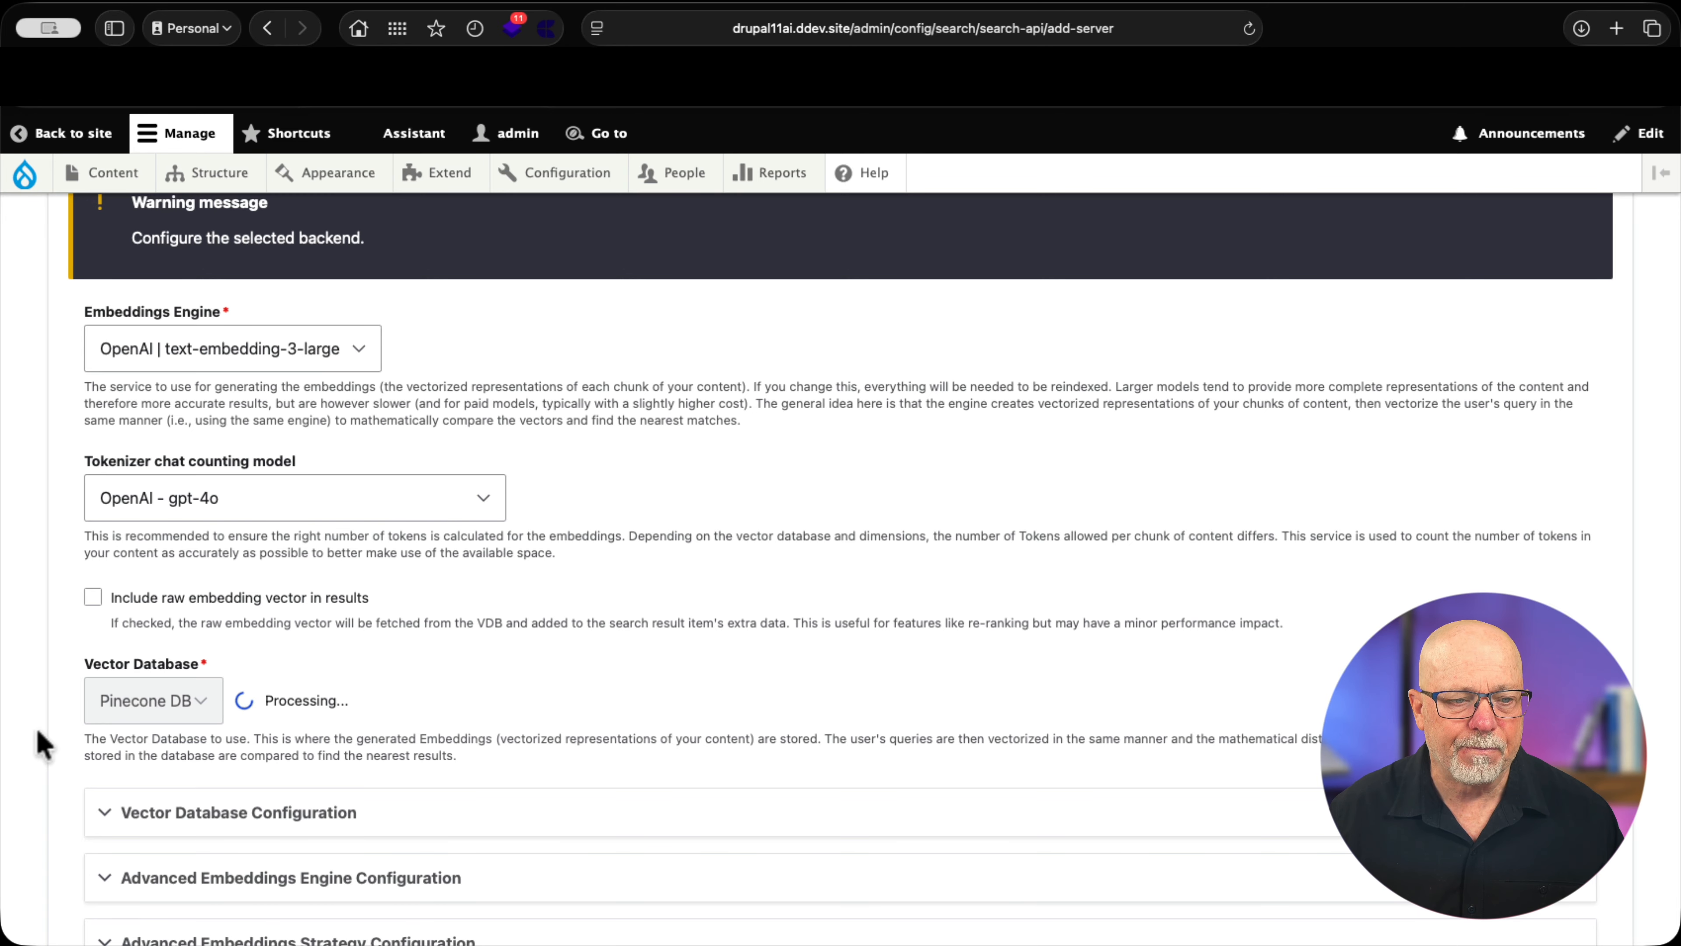
scroll(77, 725, "down", 7)
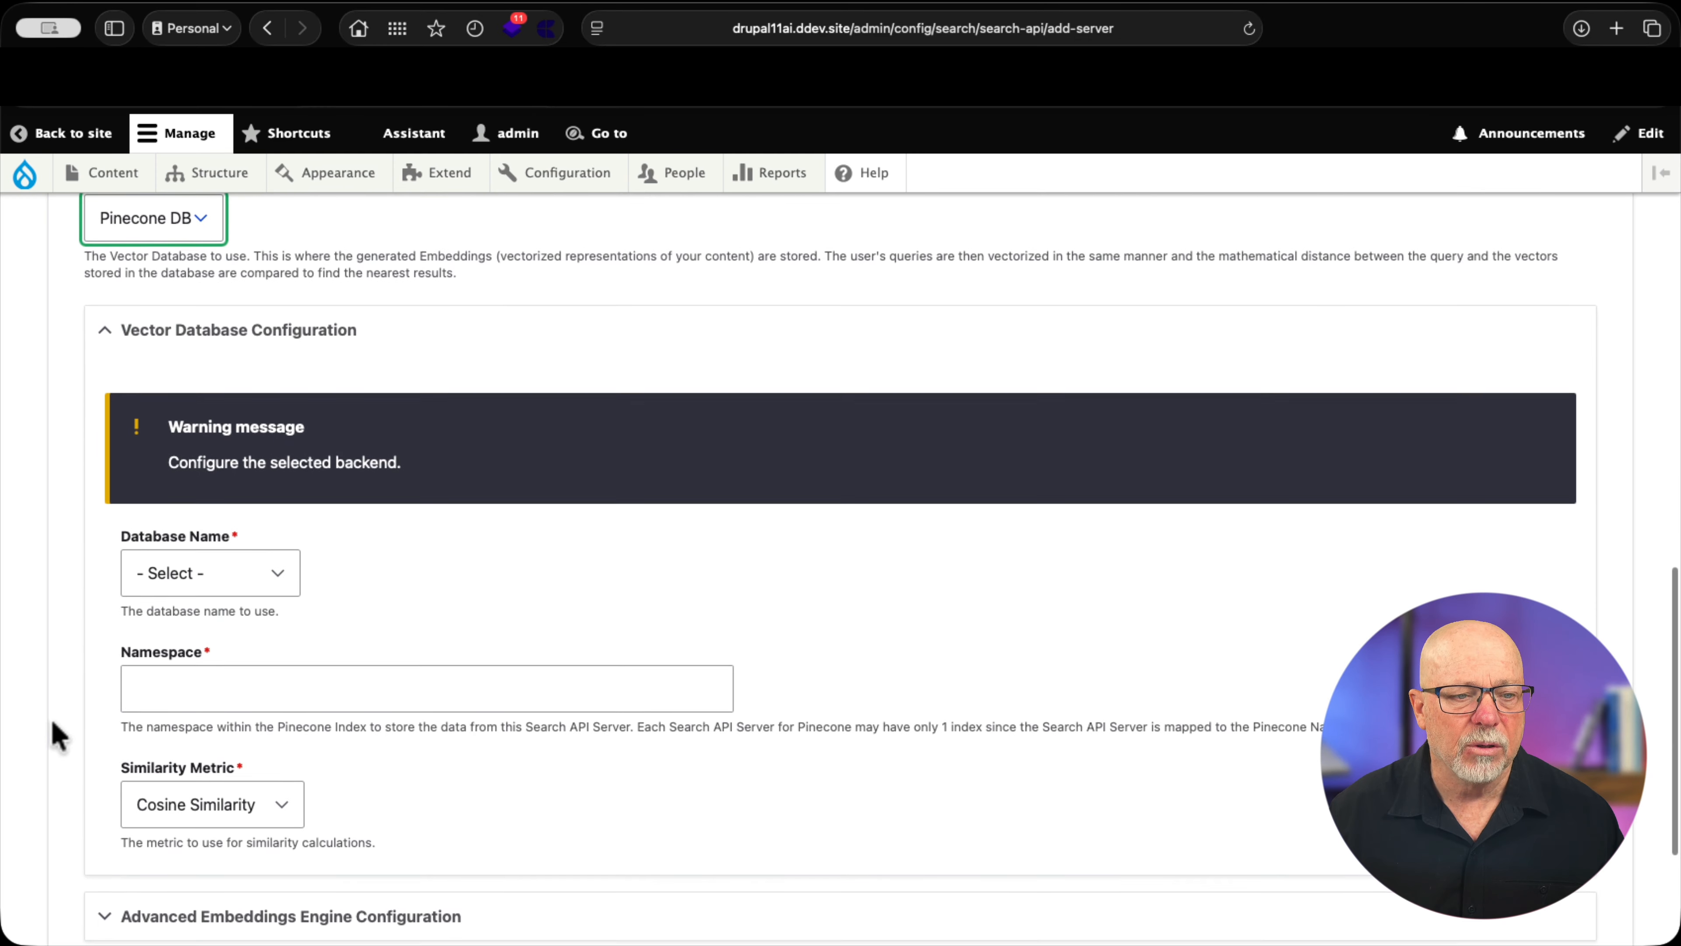
left_click(262, 570)
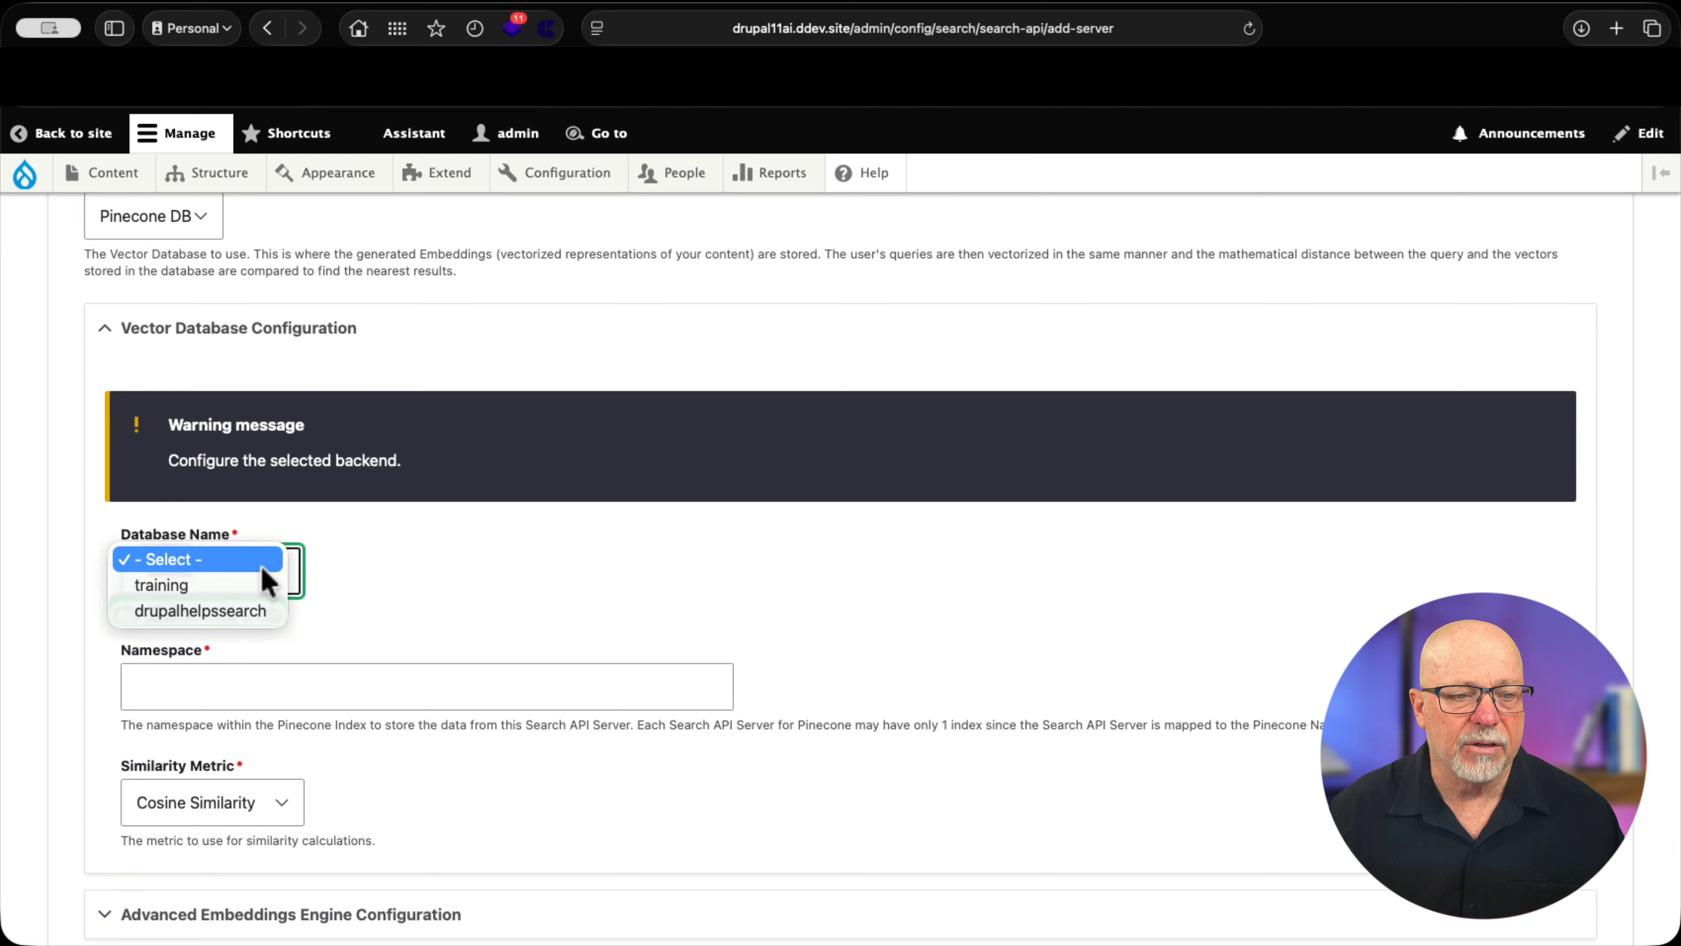
left_click(237, 586)
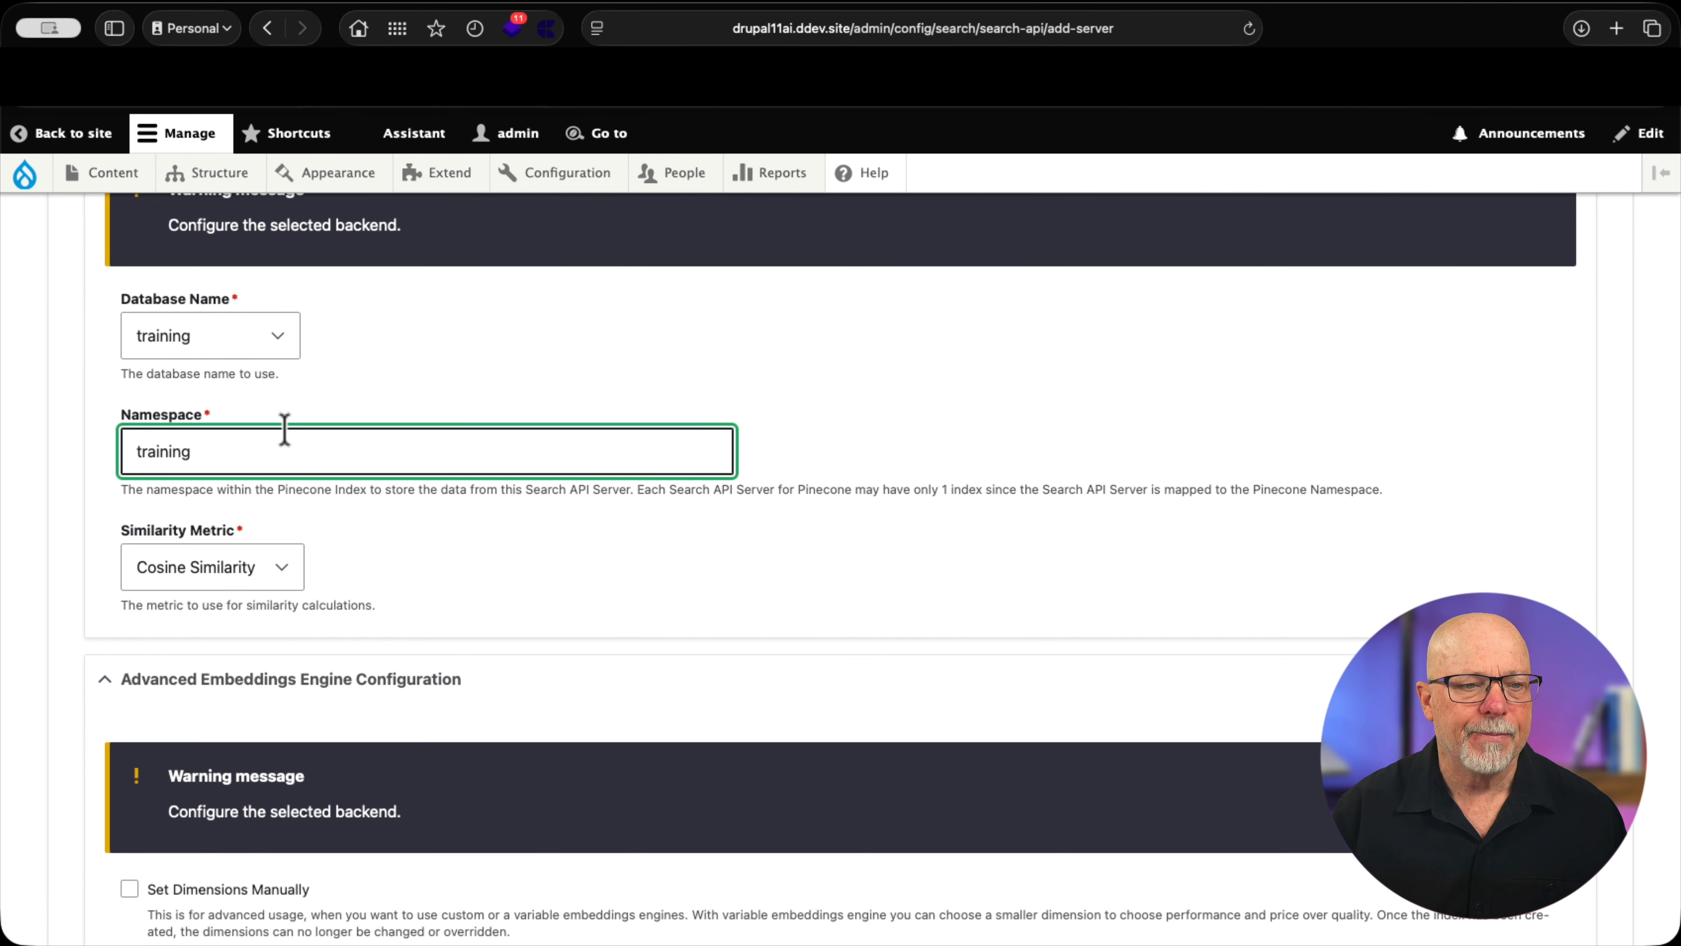
Keep the default similarity metric, embedding dimensions and chunking strategy, save the Training server and review its summary.
scroll(413, 570, "down", 5)
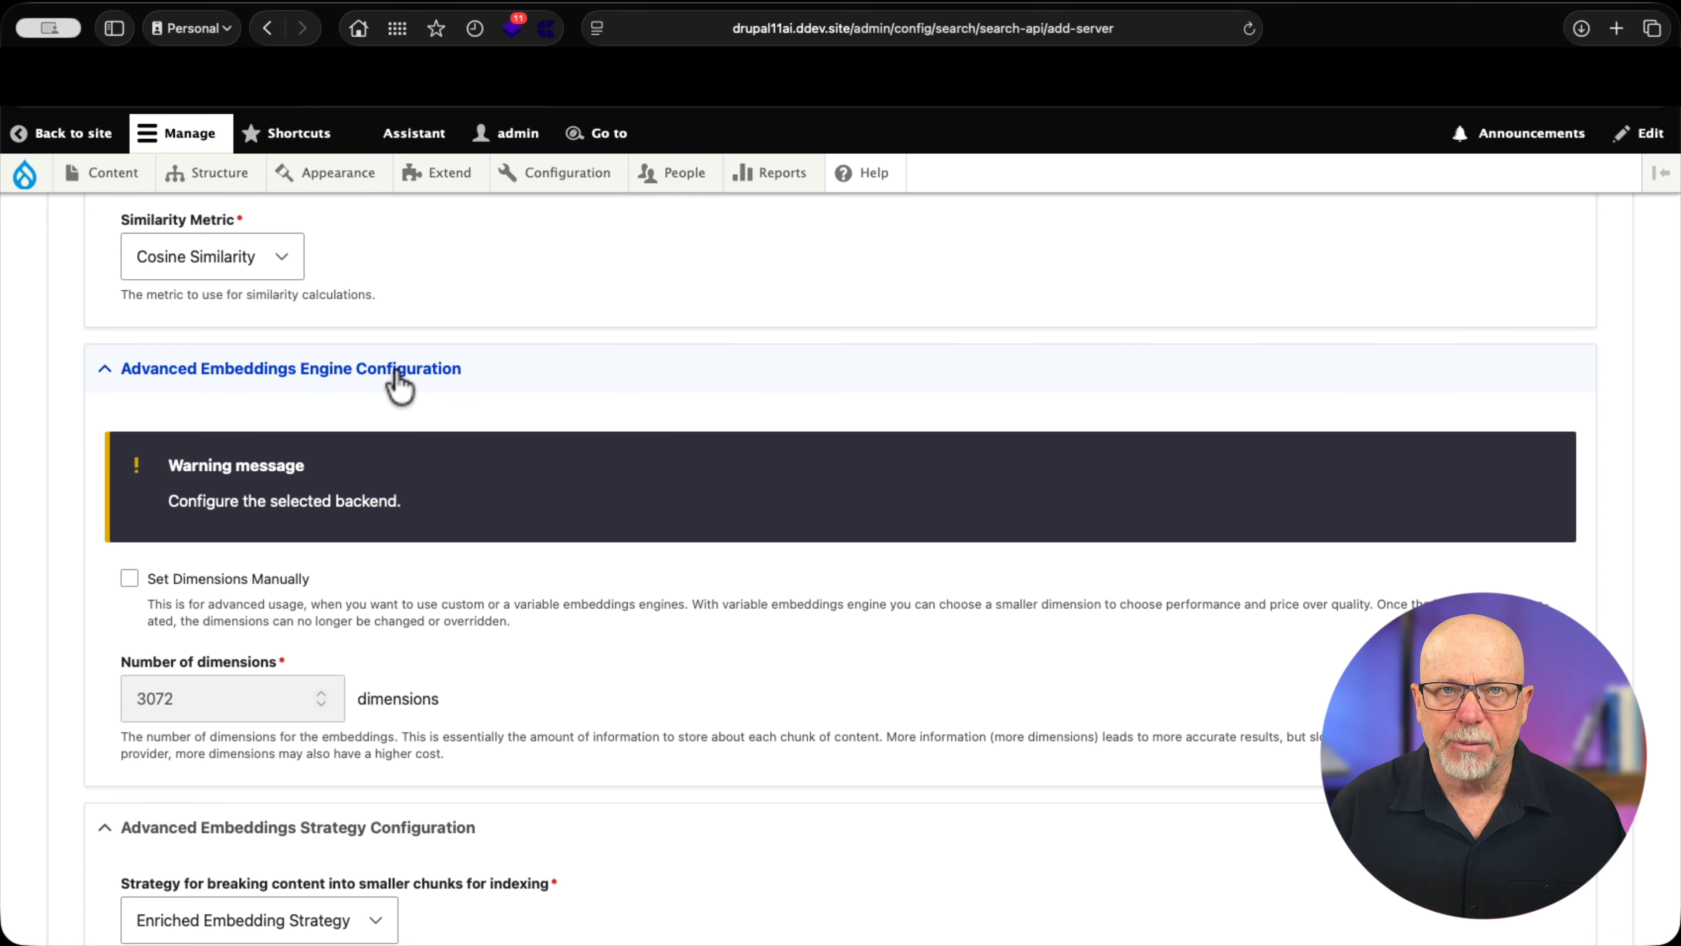
scroll(93, 629, "down", 4)
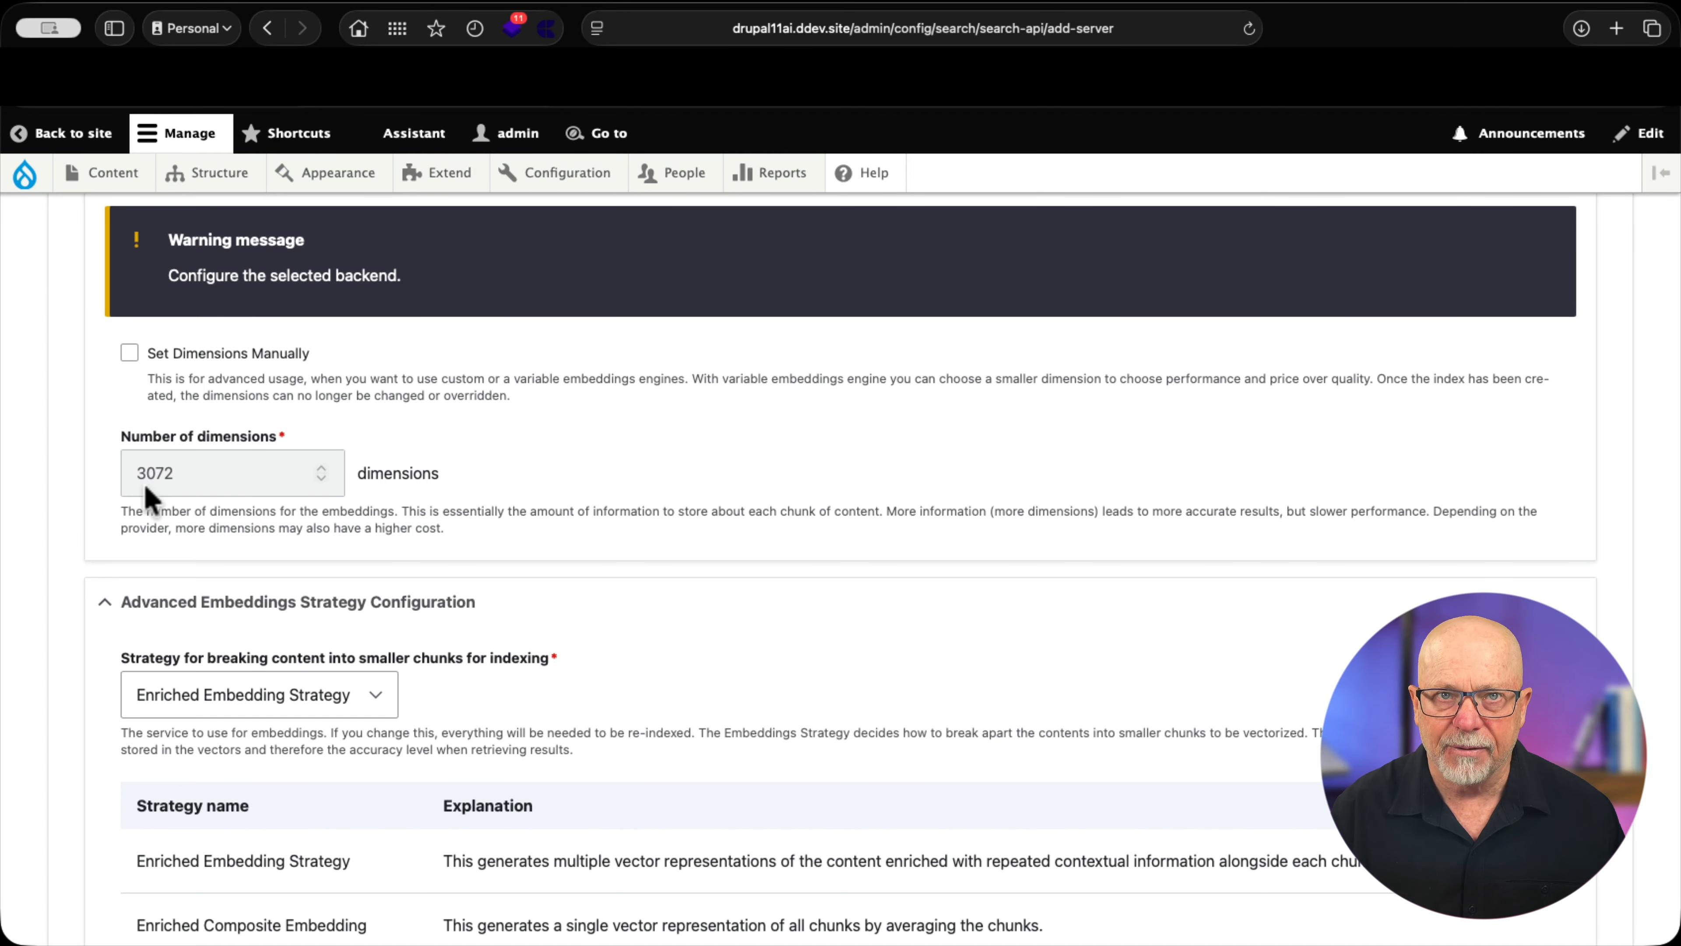
scroll(90, 570, "down", 8)
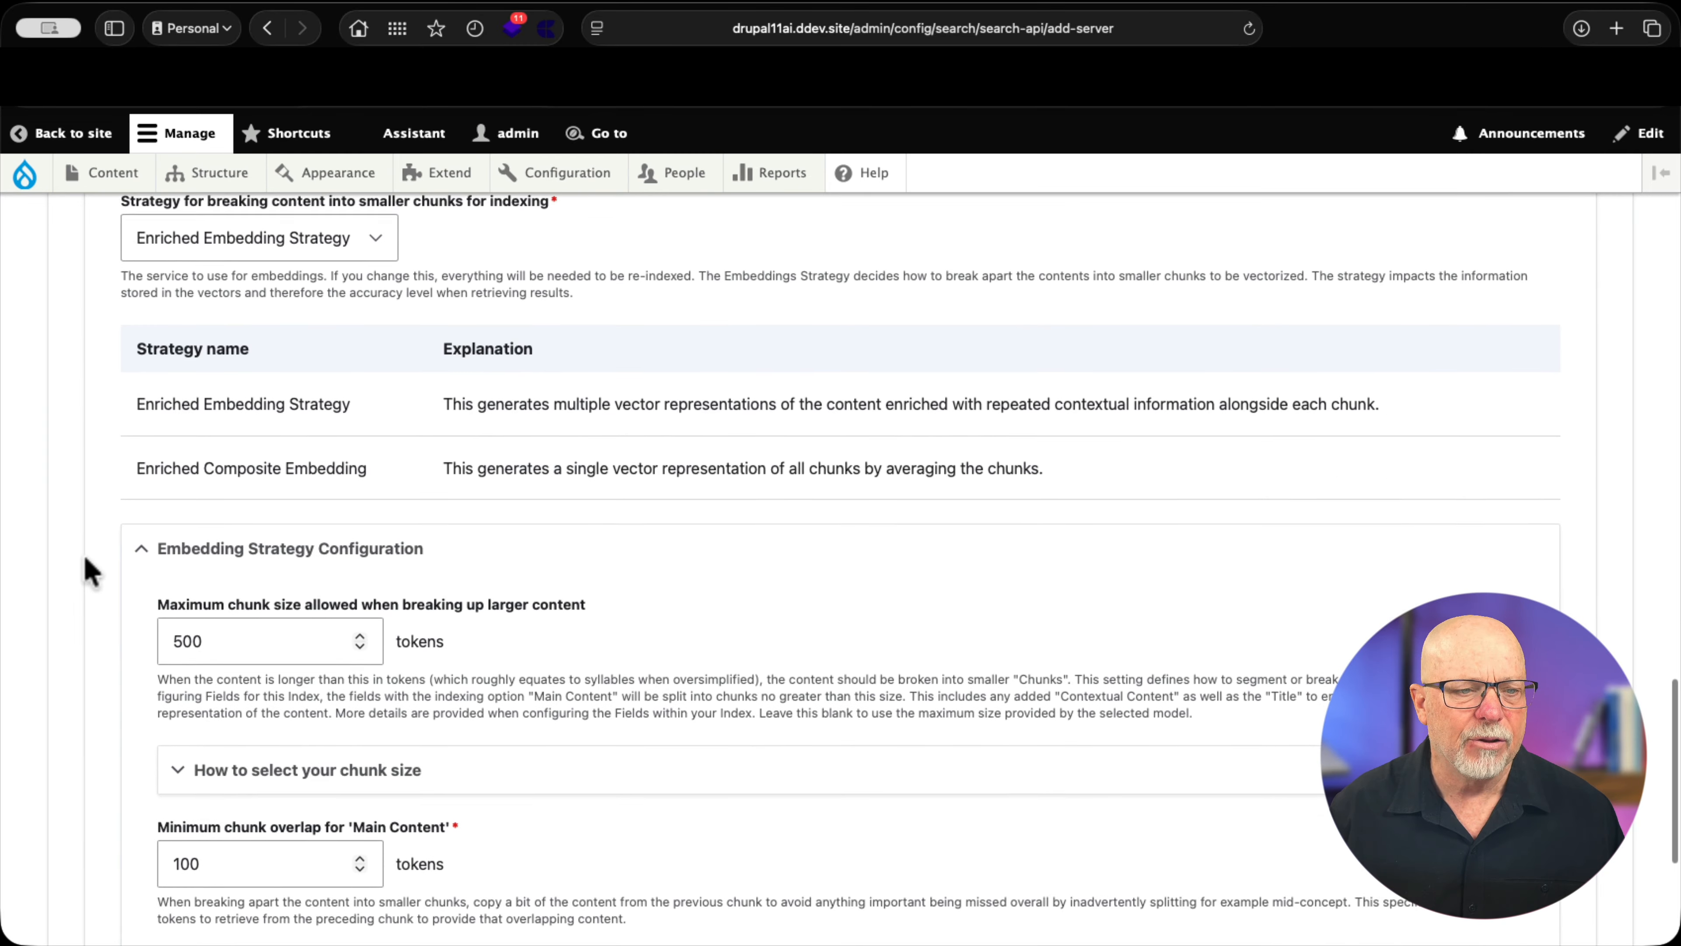
scroll(84, 556, "down", 5)
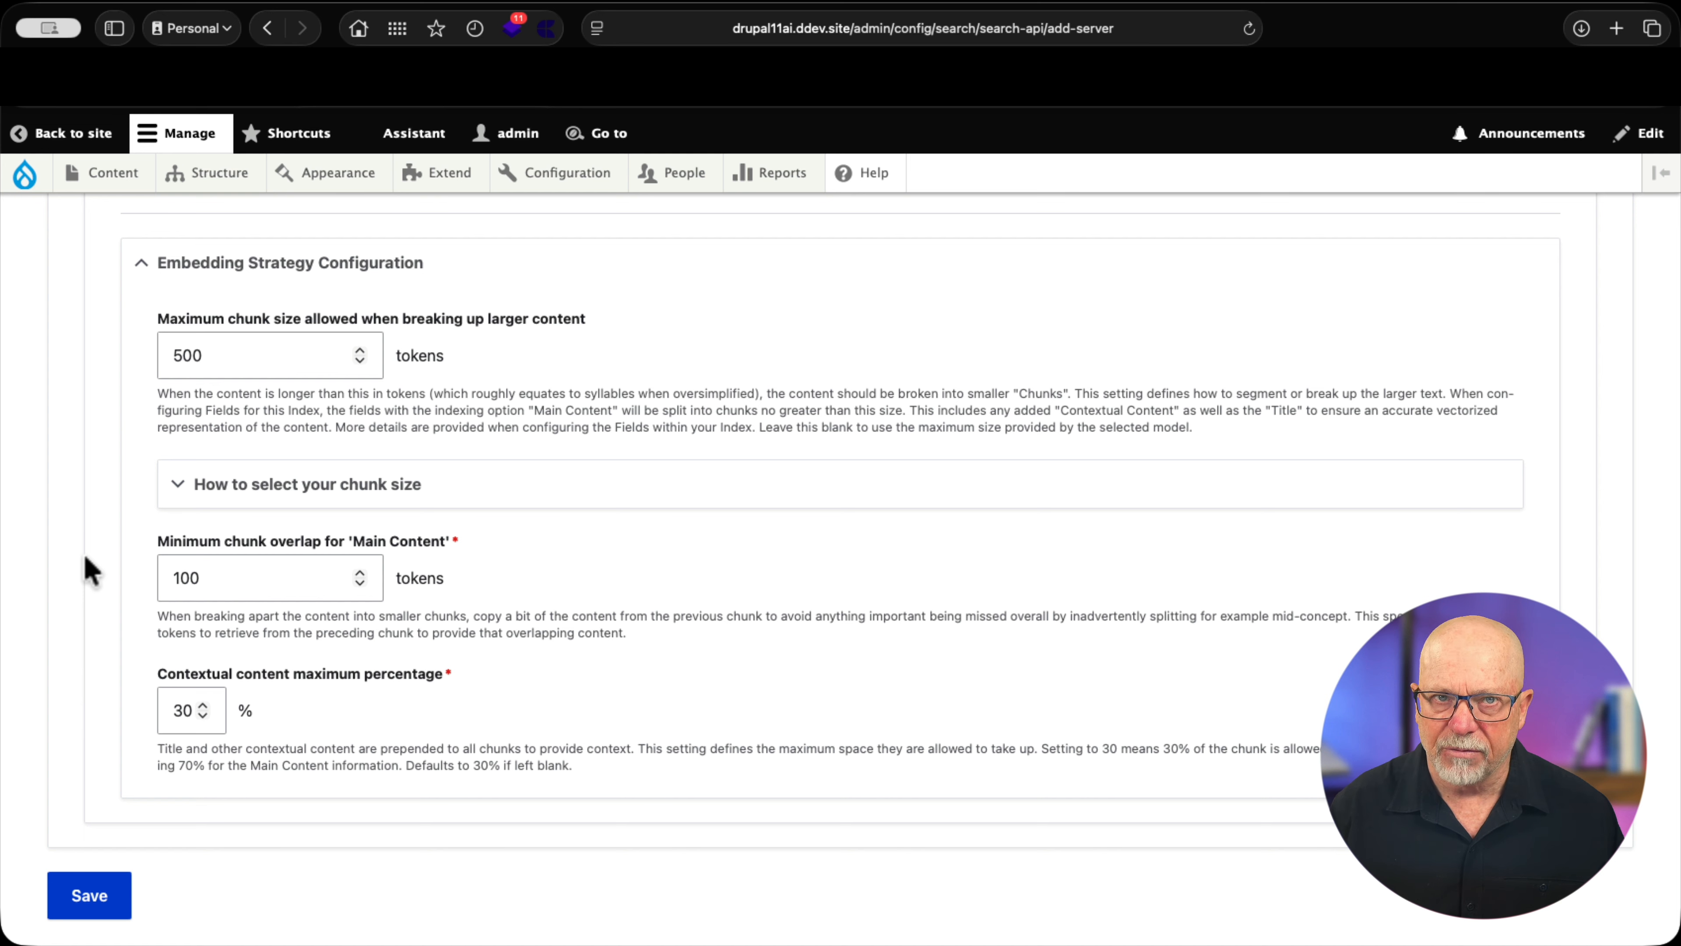
left_click(85, 897)
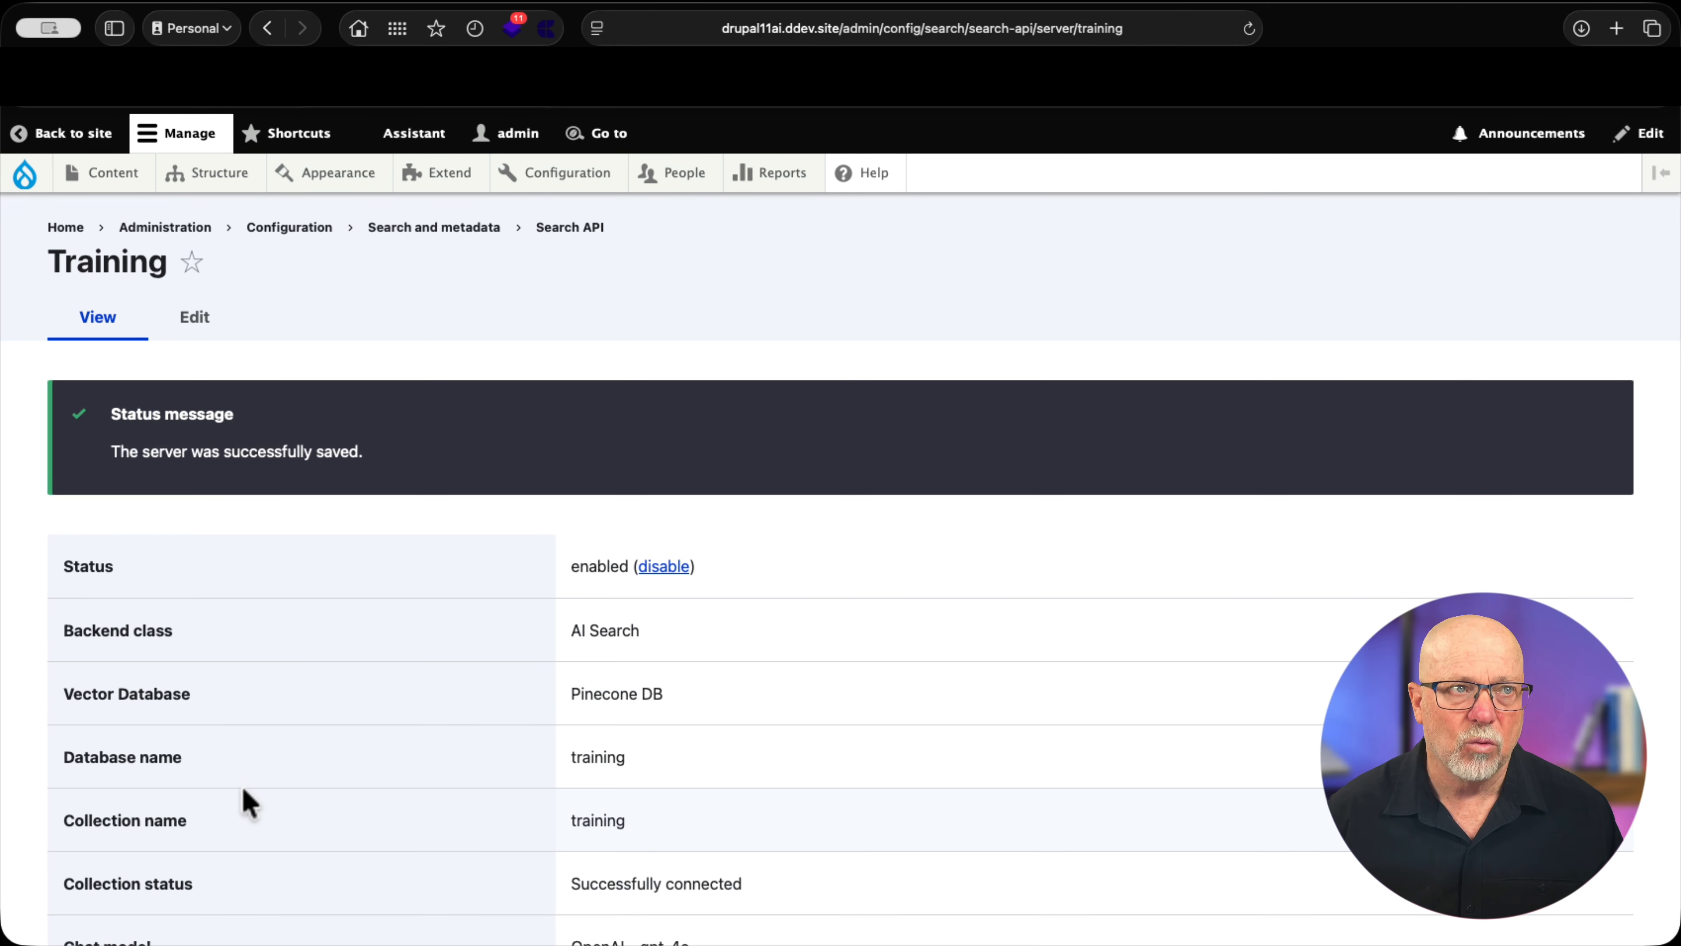
scroll(245, 801, "down", 4)
scroll(243, 799, "up", 4)
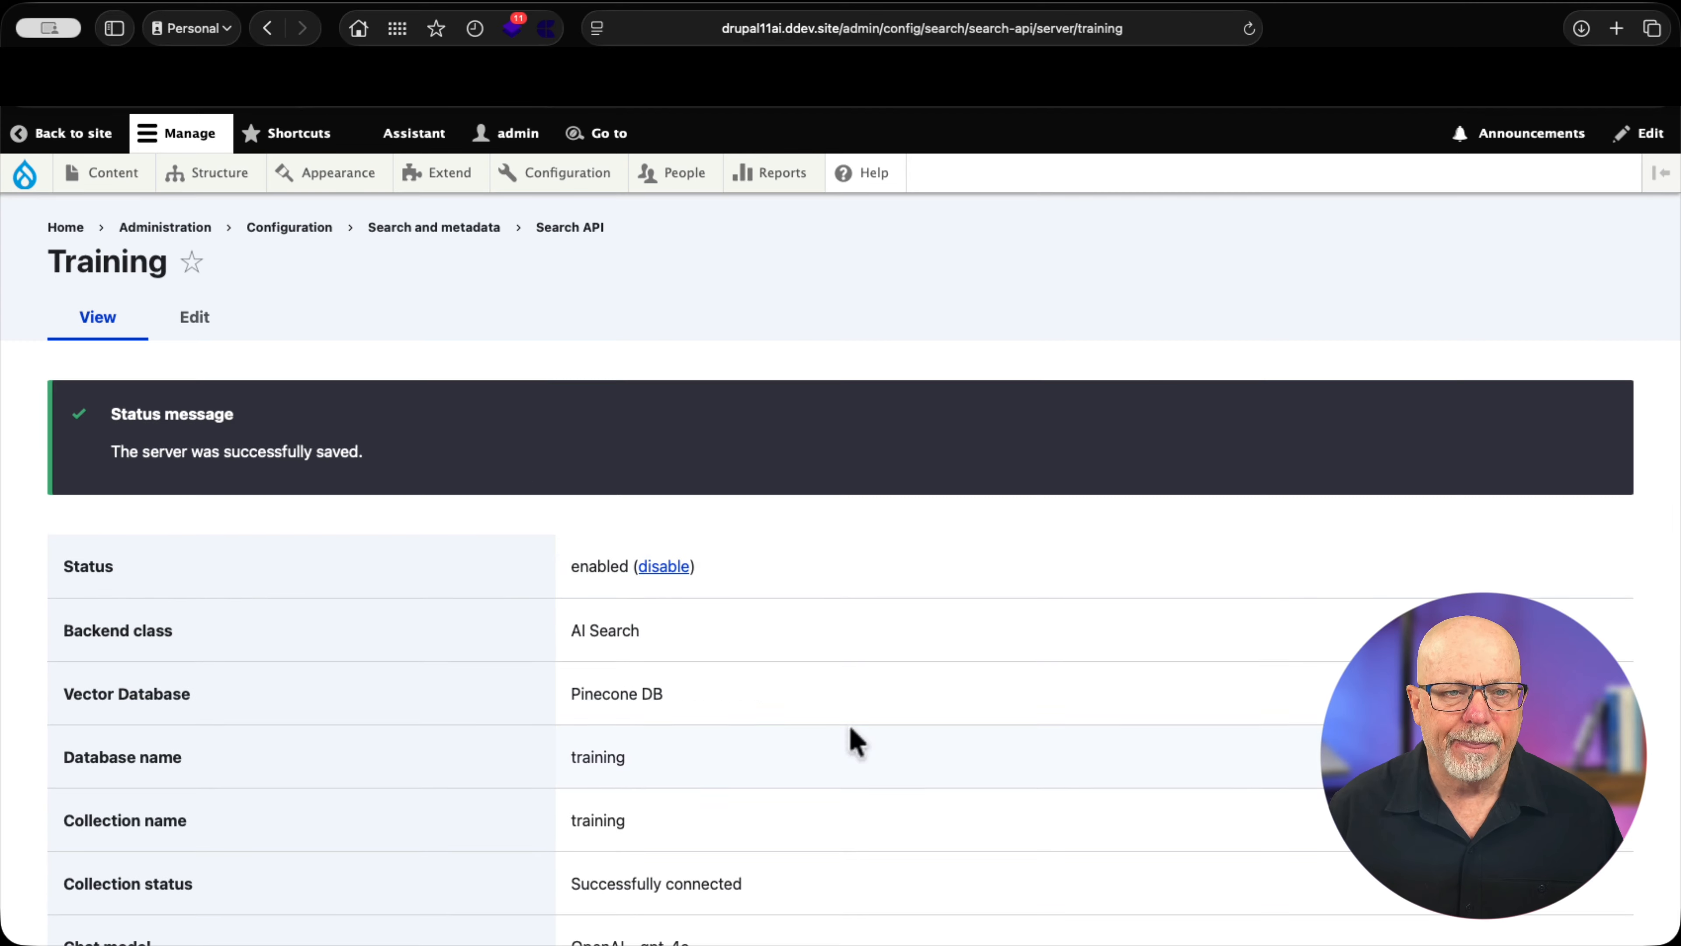
Start a new Search API index named Training with Content as its datasource.
left_click(561, 229)
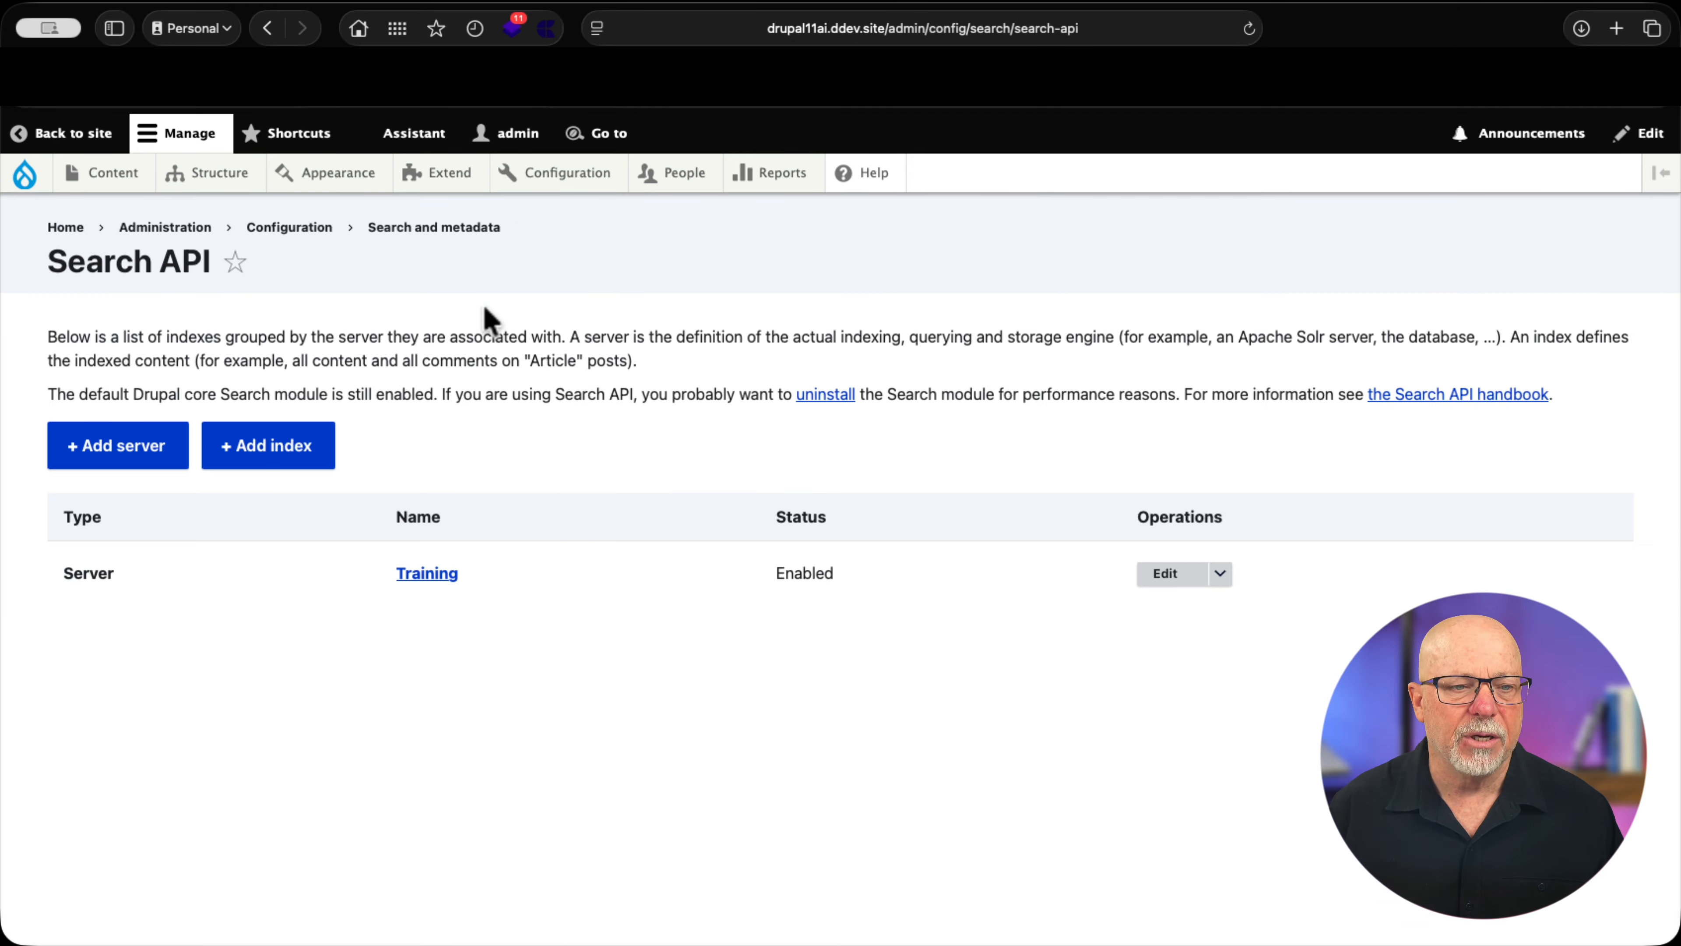
left_click(268, 450)
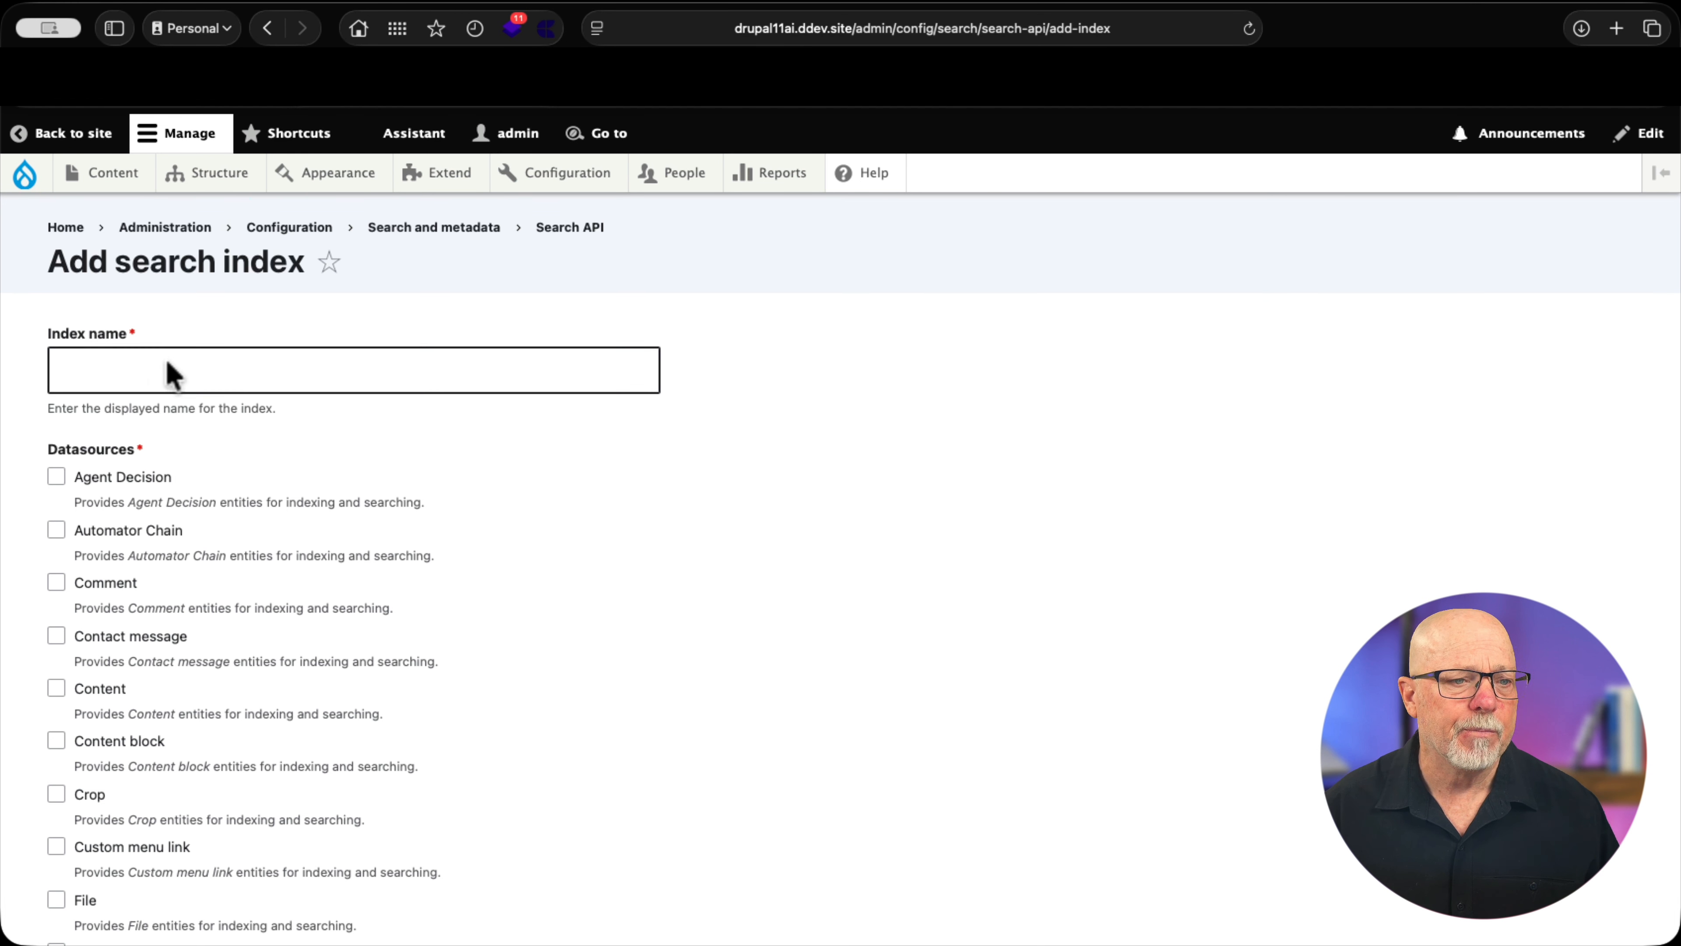
left_click(159, 377)
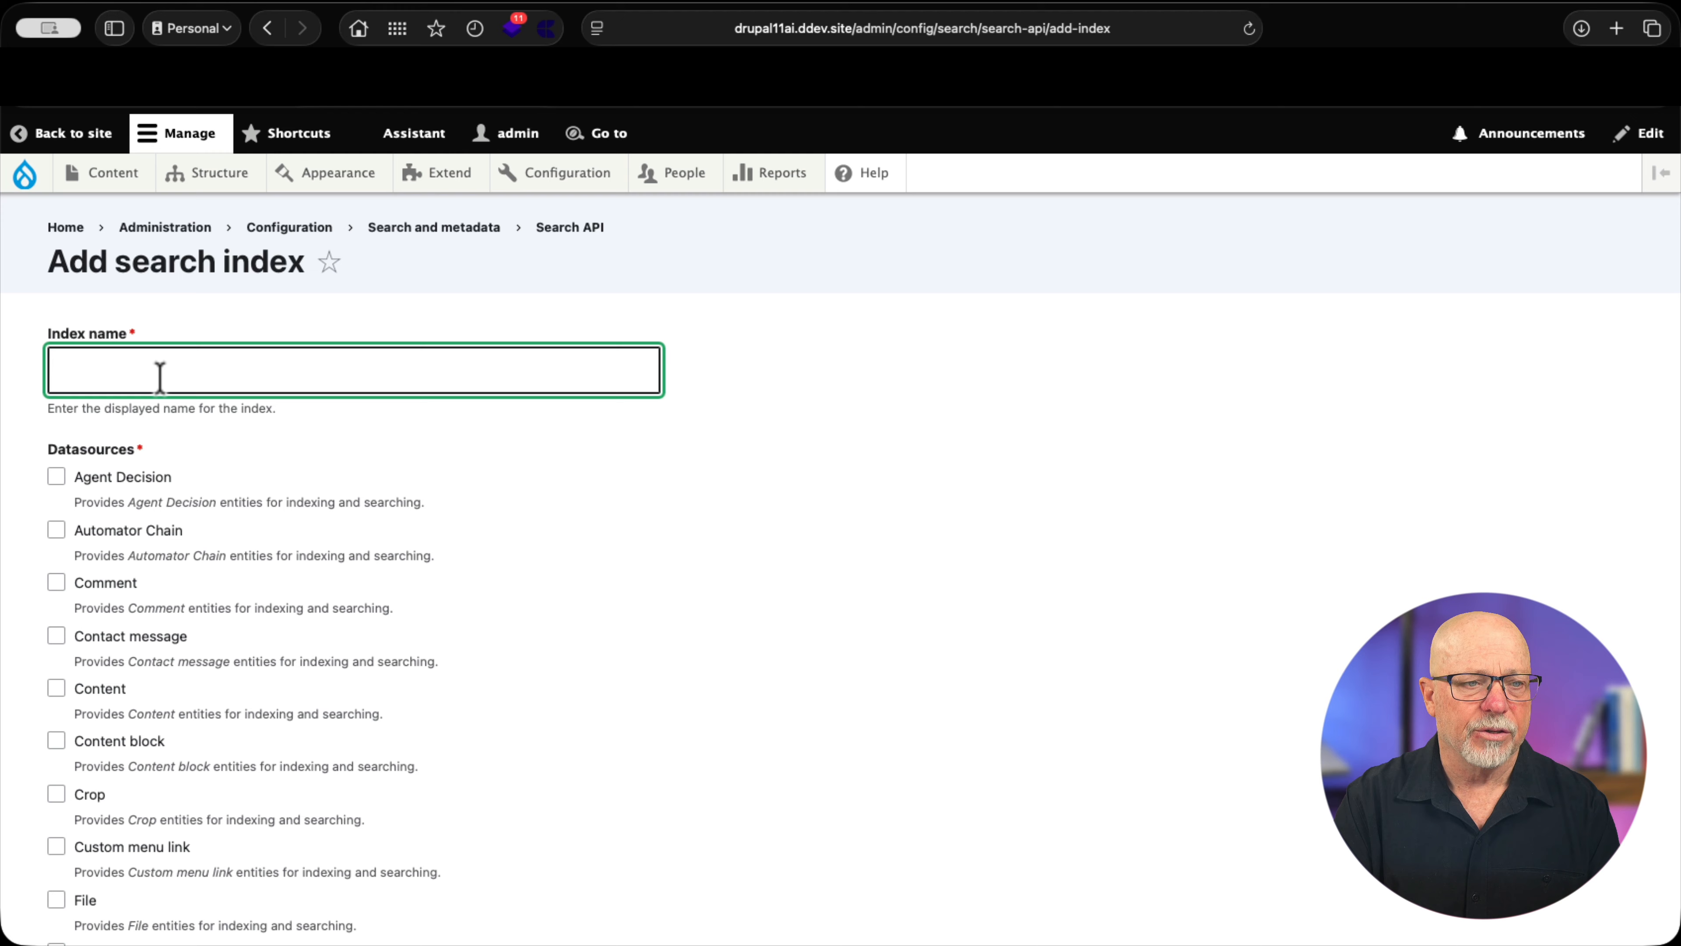
type("Training")
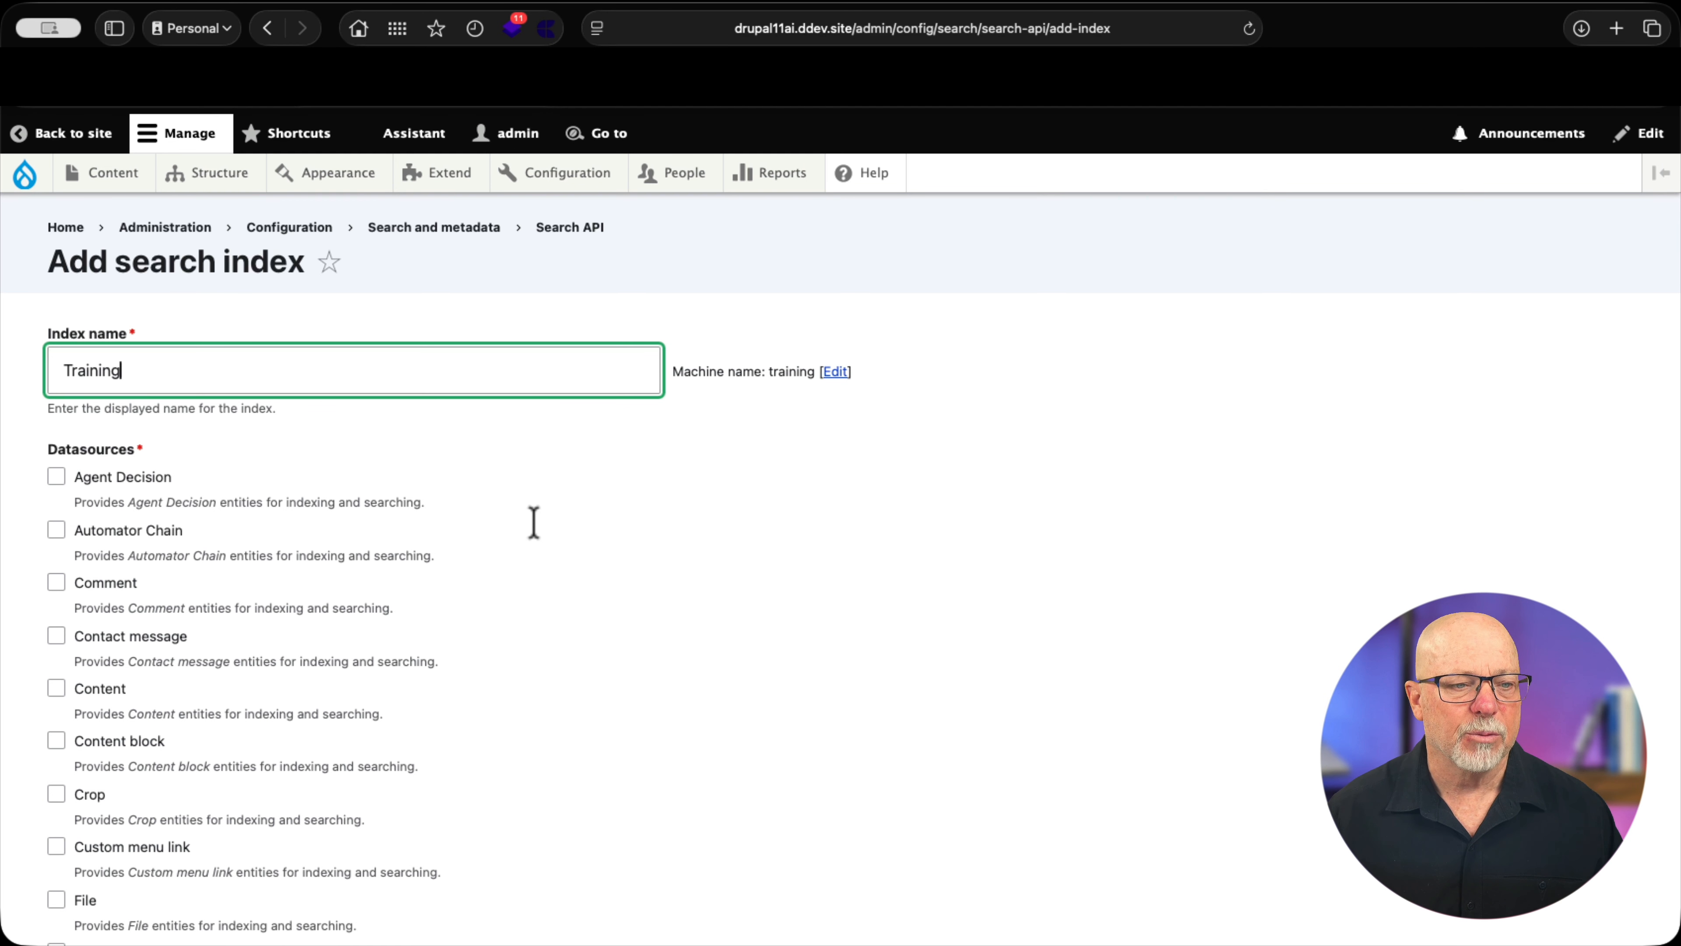
scroll(548, 533, "down", 5)
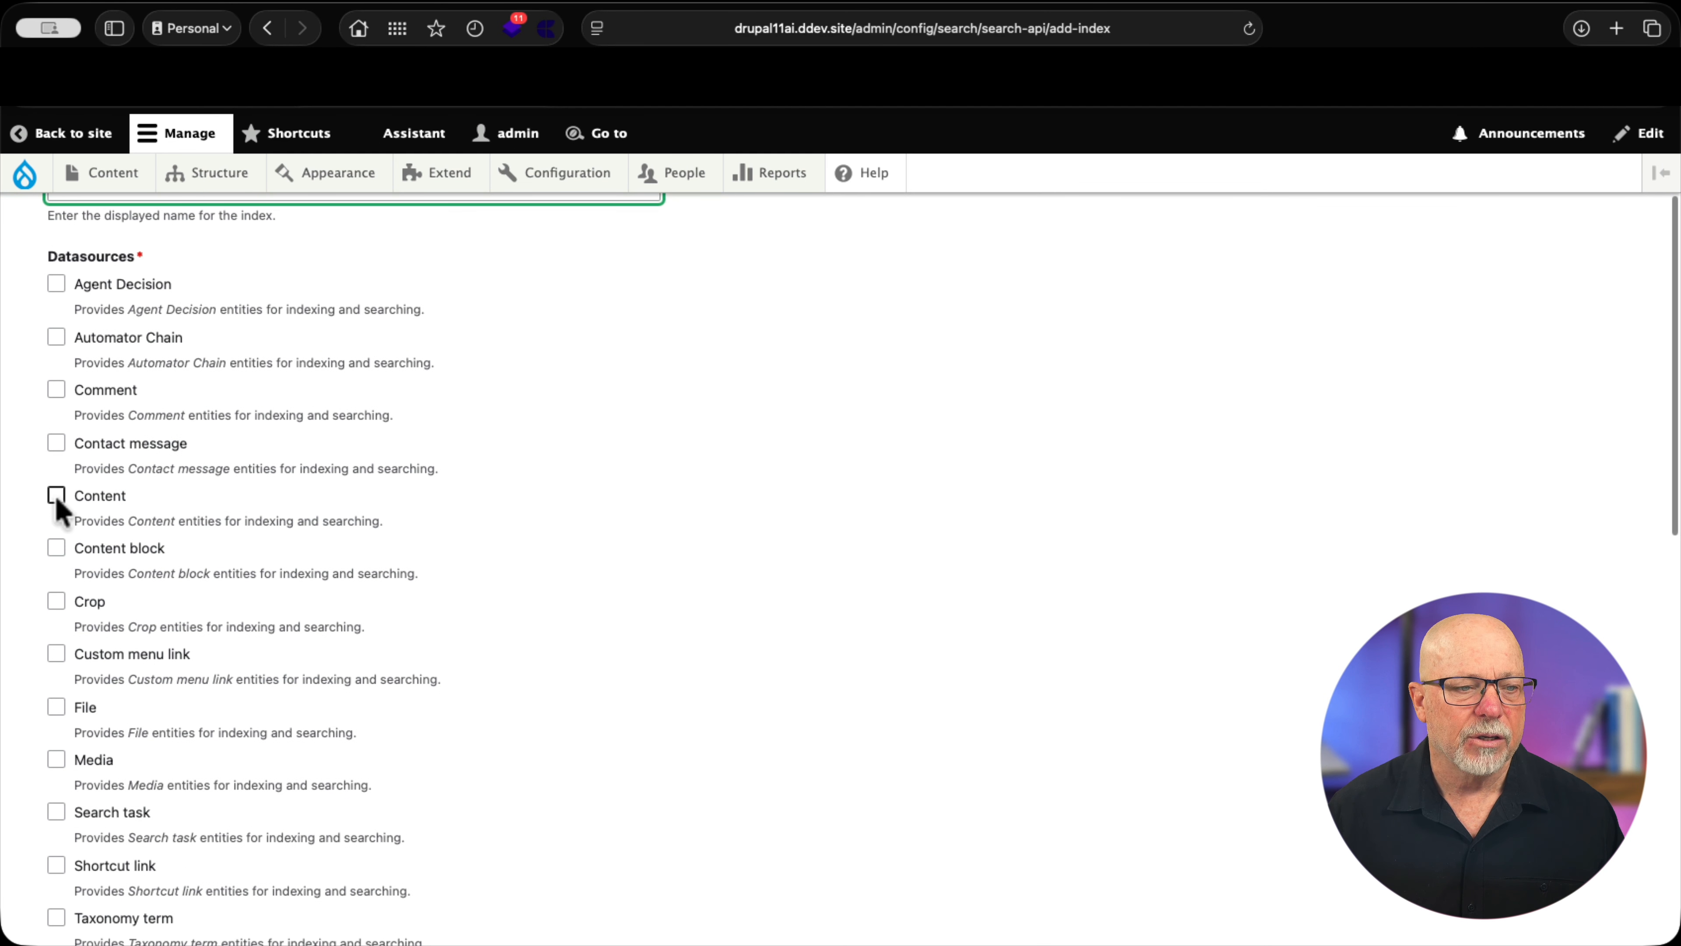
left_click(55, 496)
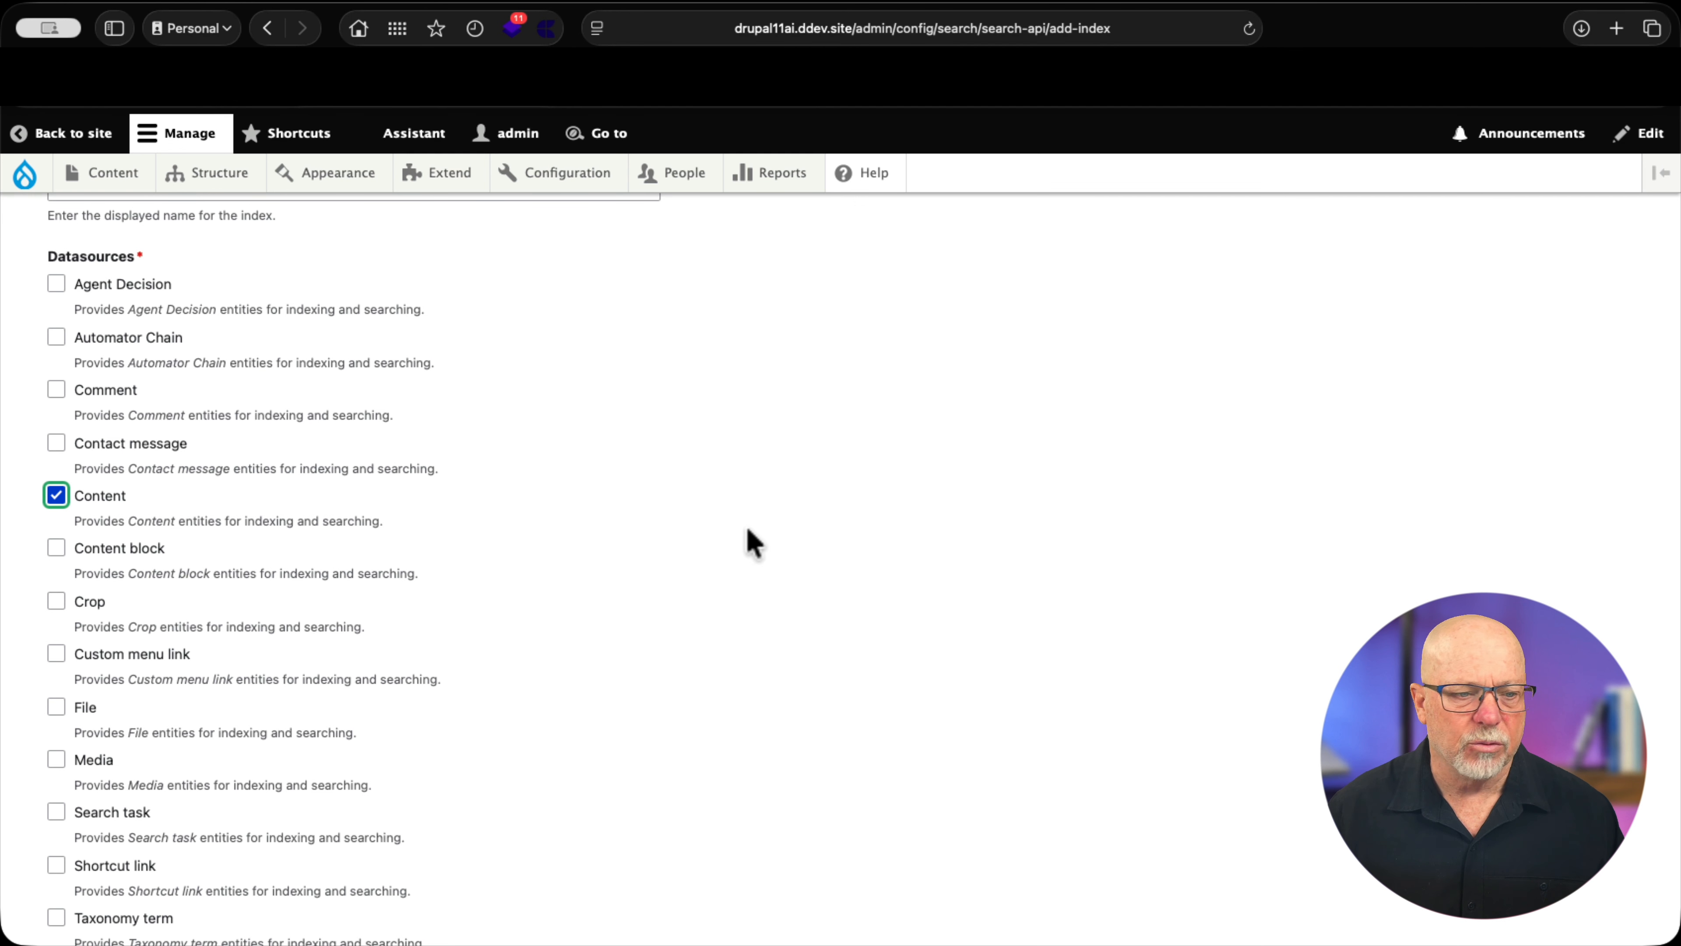
Assign the index to the Training server, keeping the default bundle, language and indexing order settings.
scroll(753, 542, "down", 7)
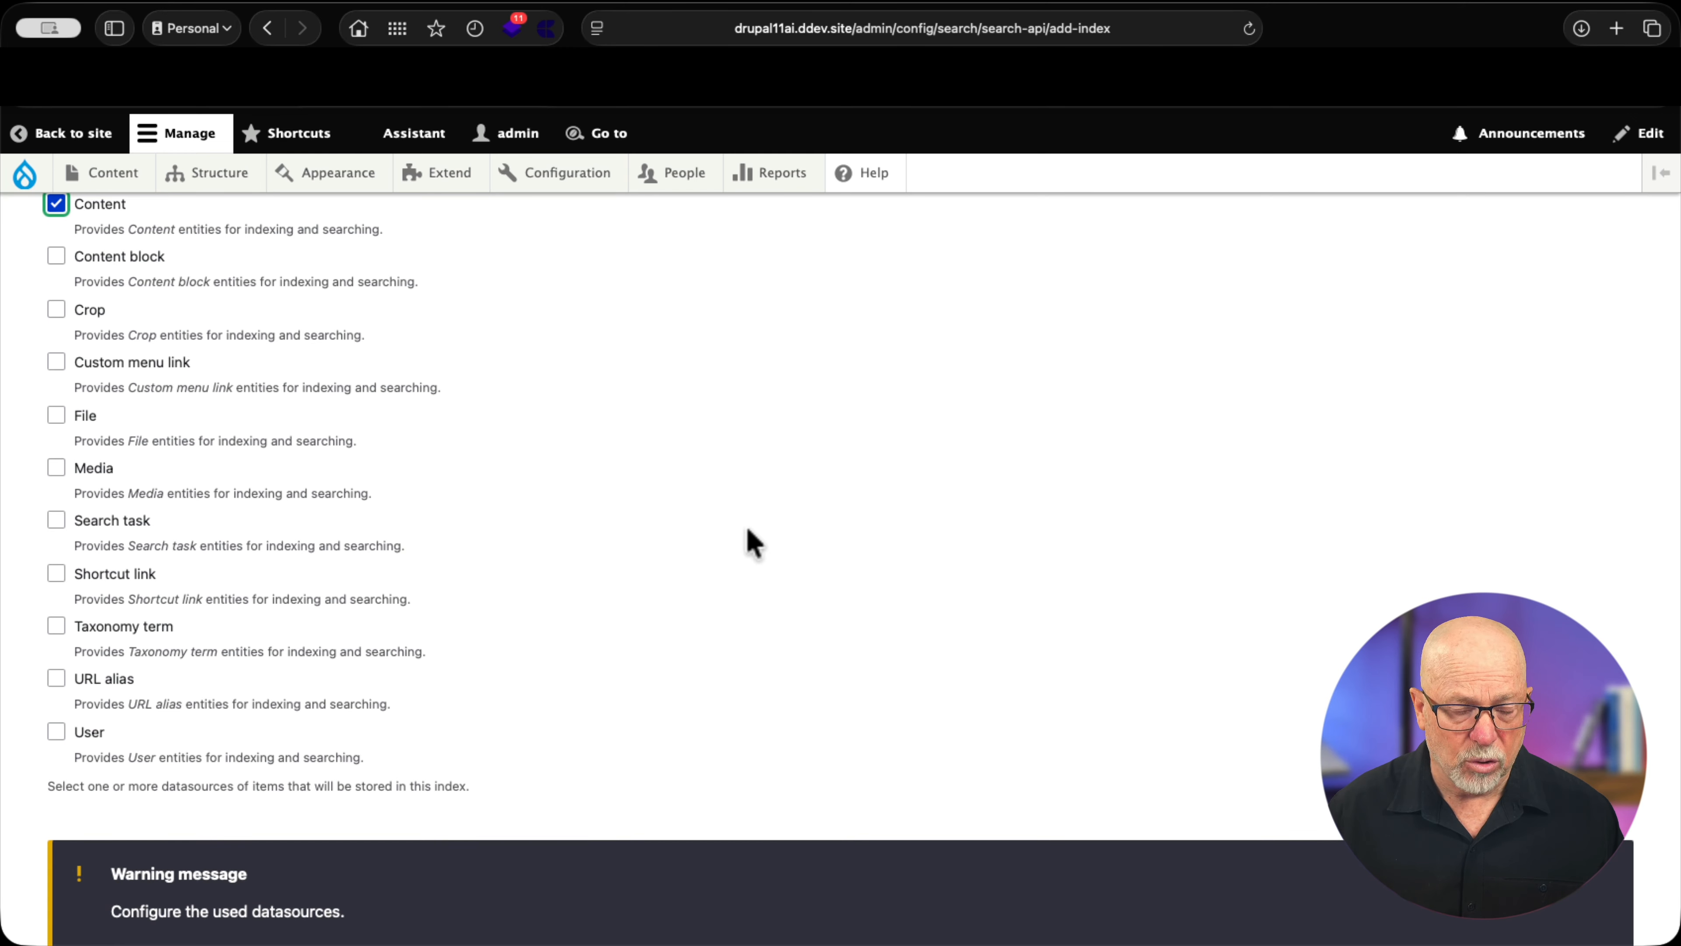
scroll(753, 541, "down", 15)
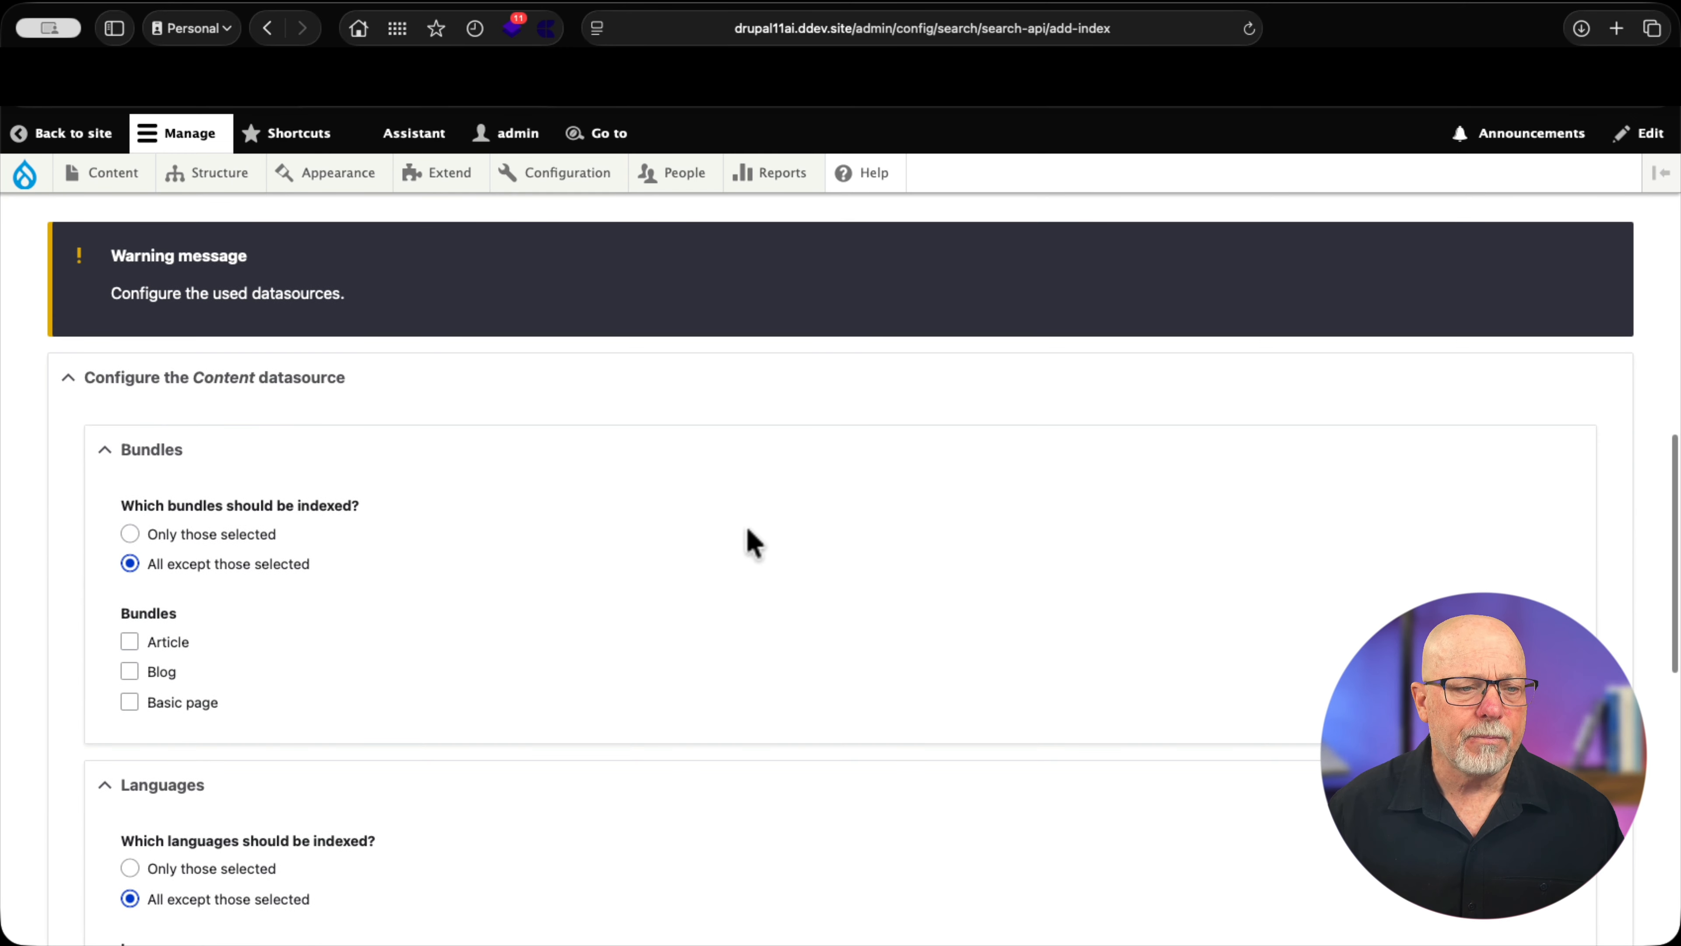
scroll(753, 541, "down", 4)
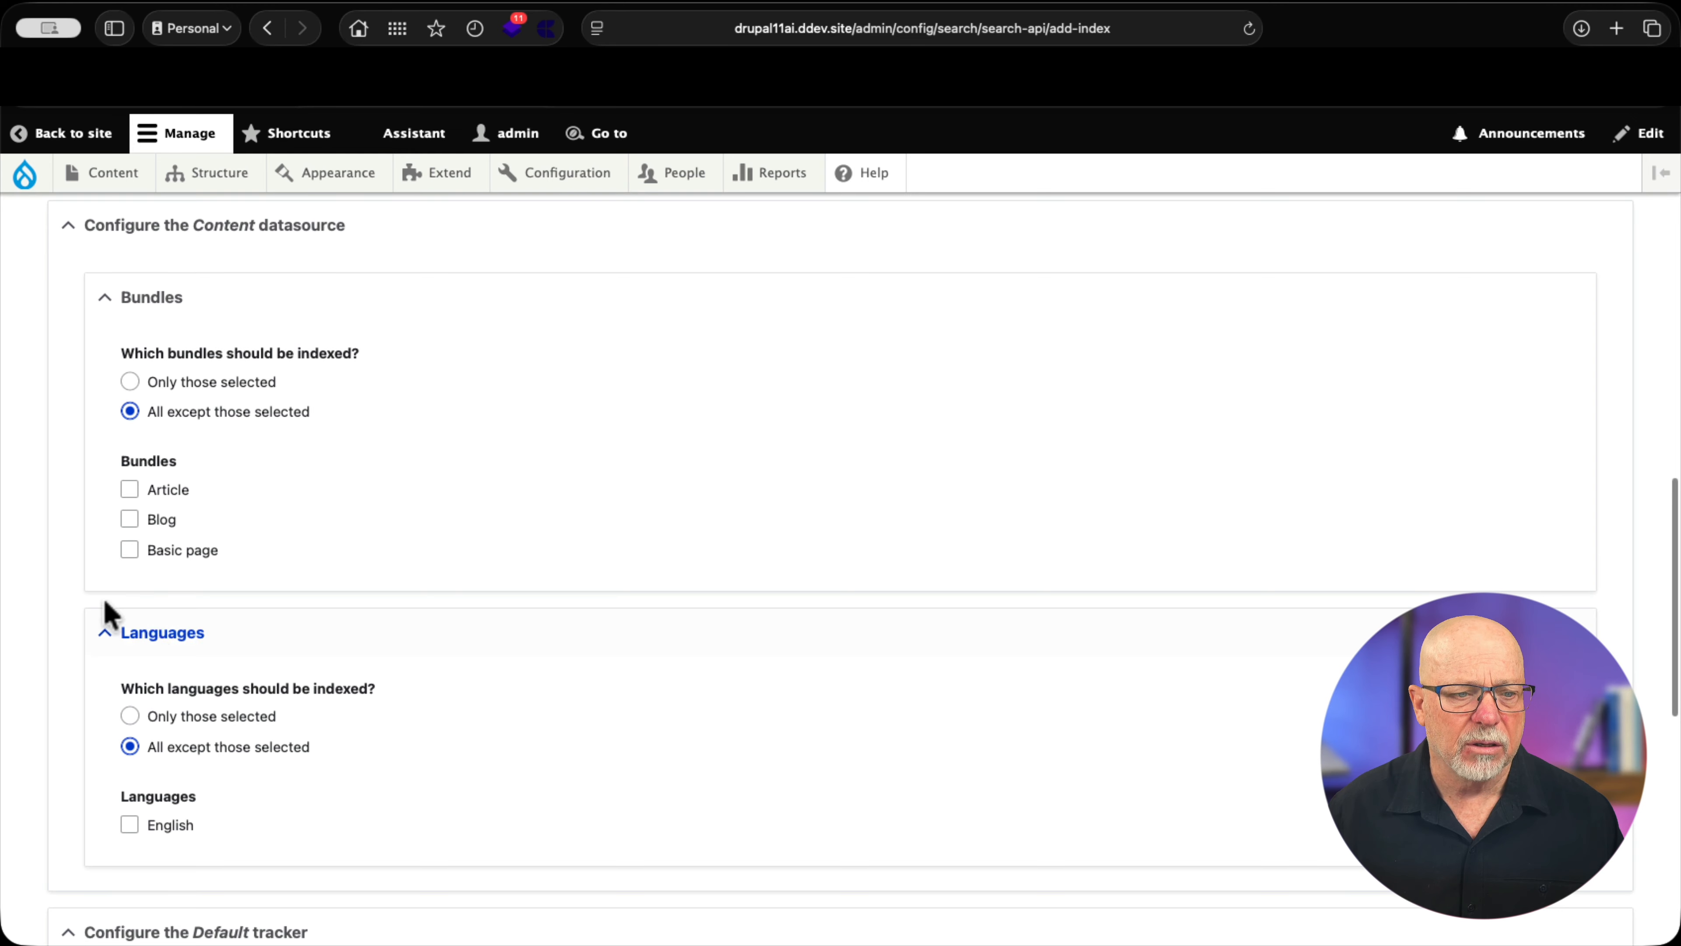
scroll(124, 781, "down", 9)
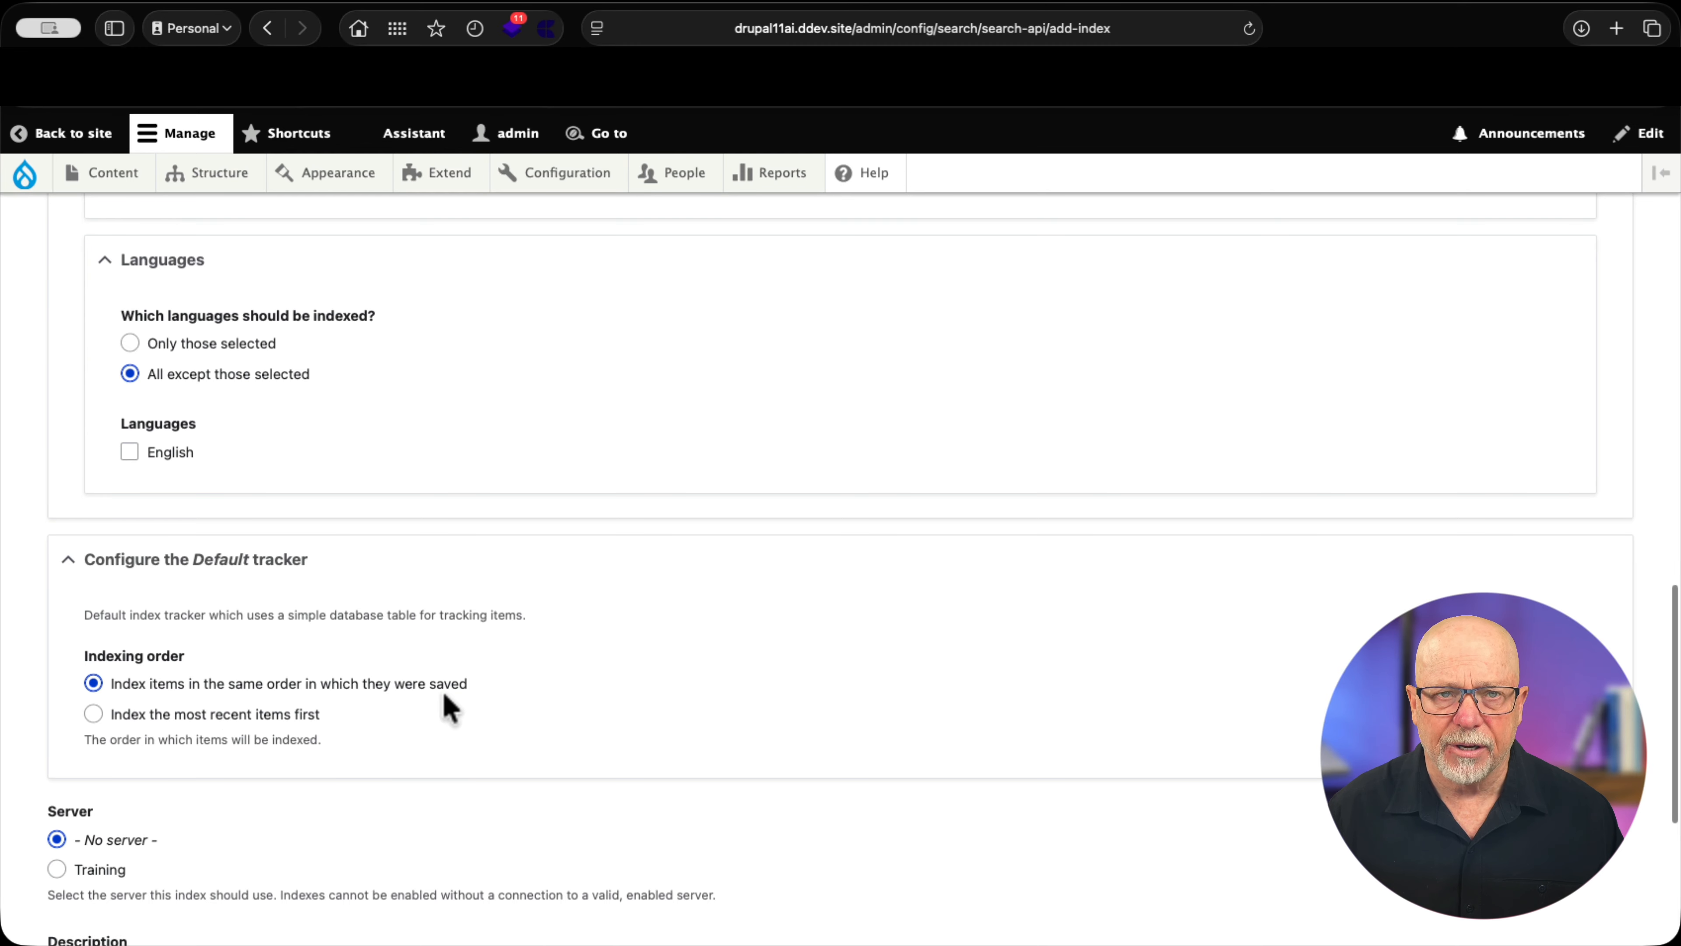
scroll(443, 693, "down", 5)
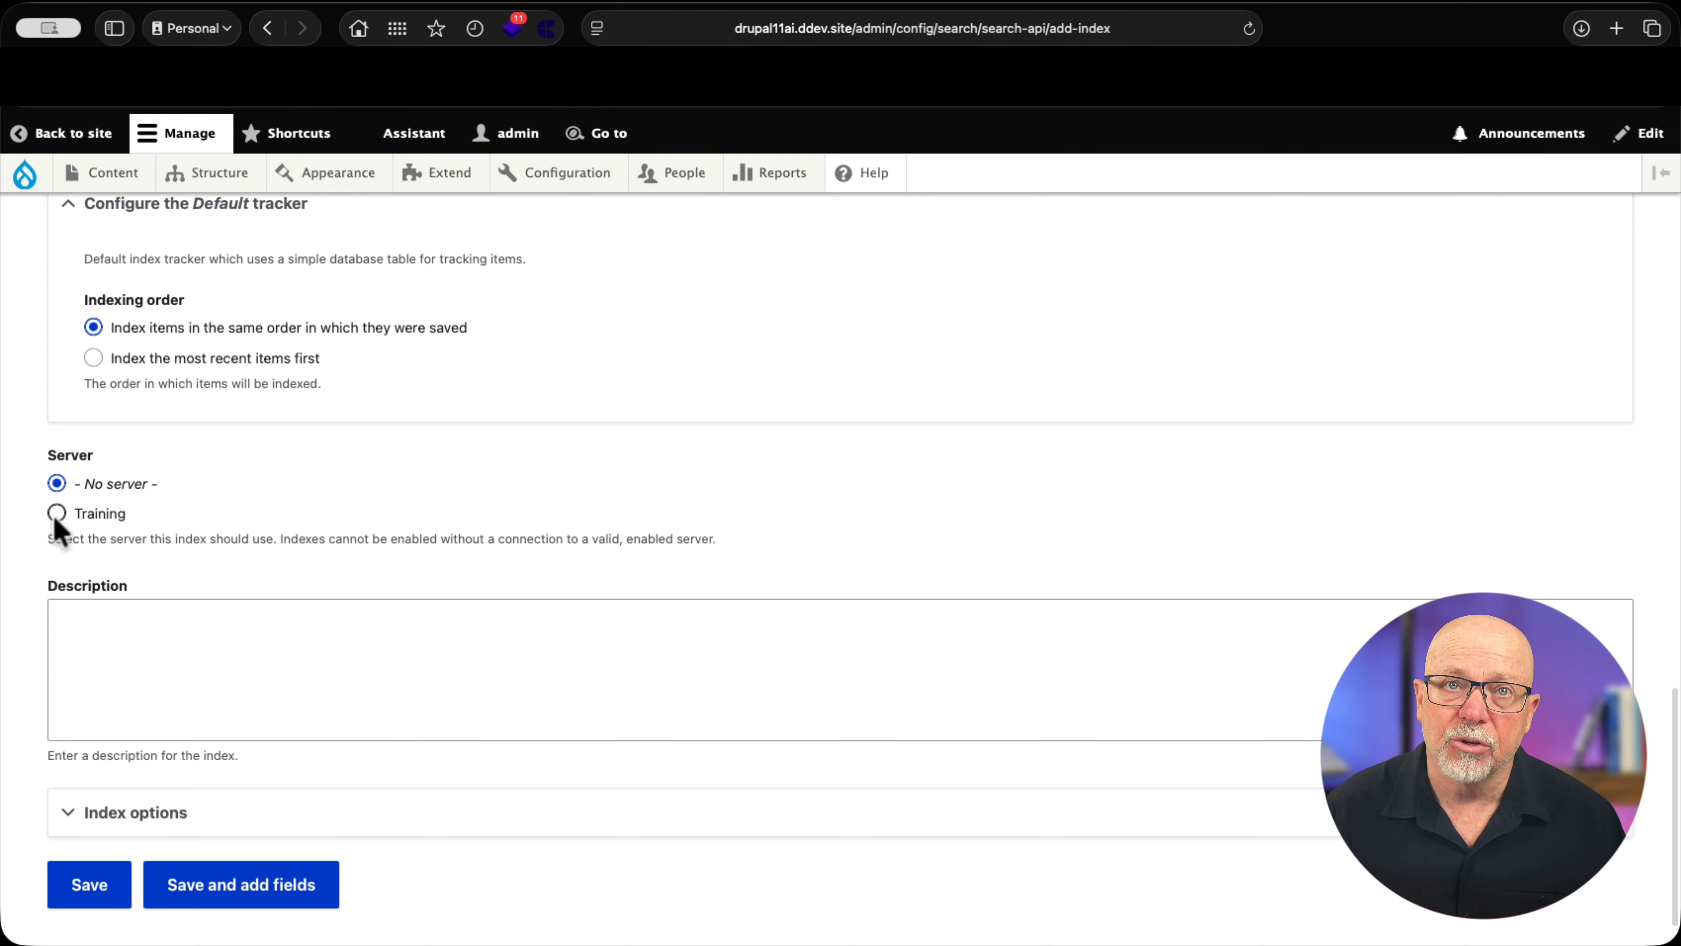
left_click(56, 515)
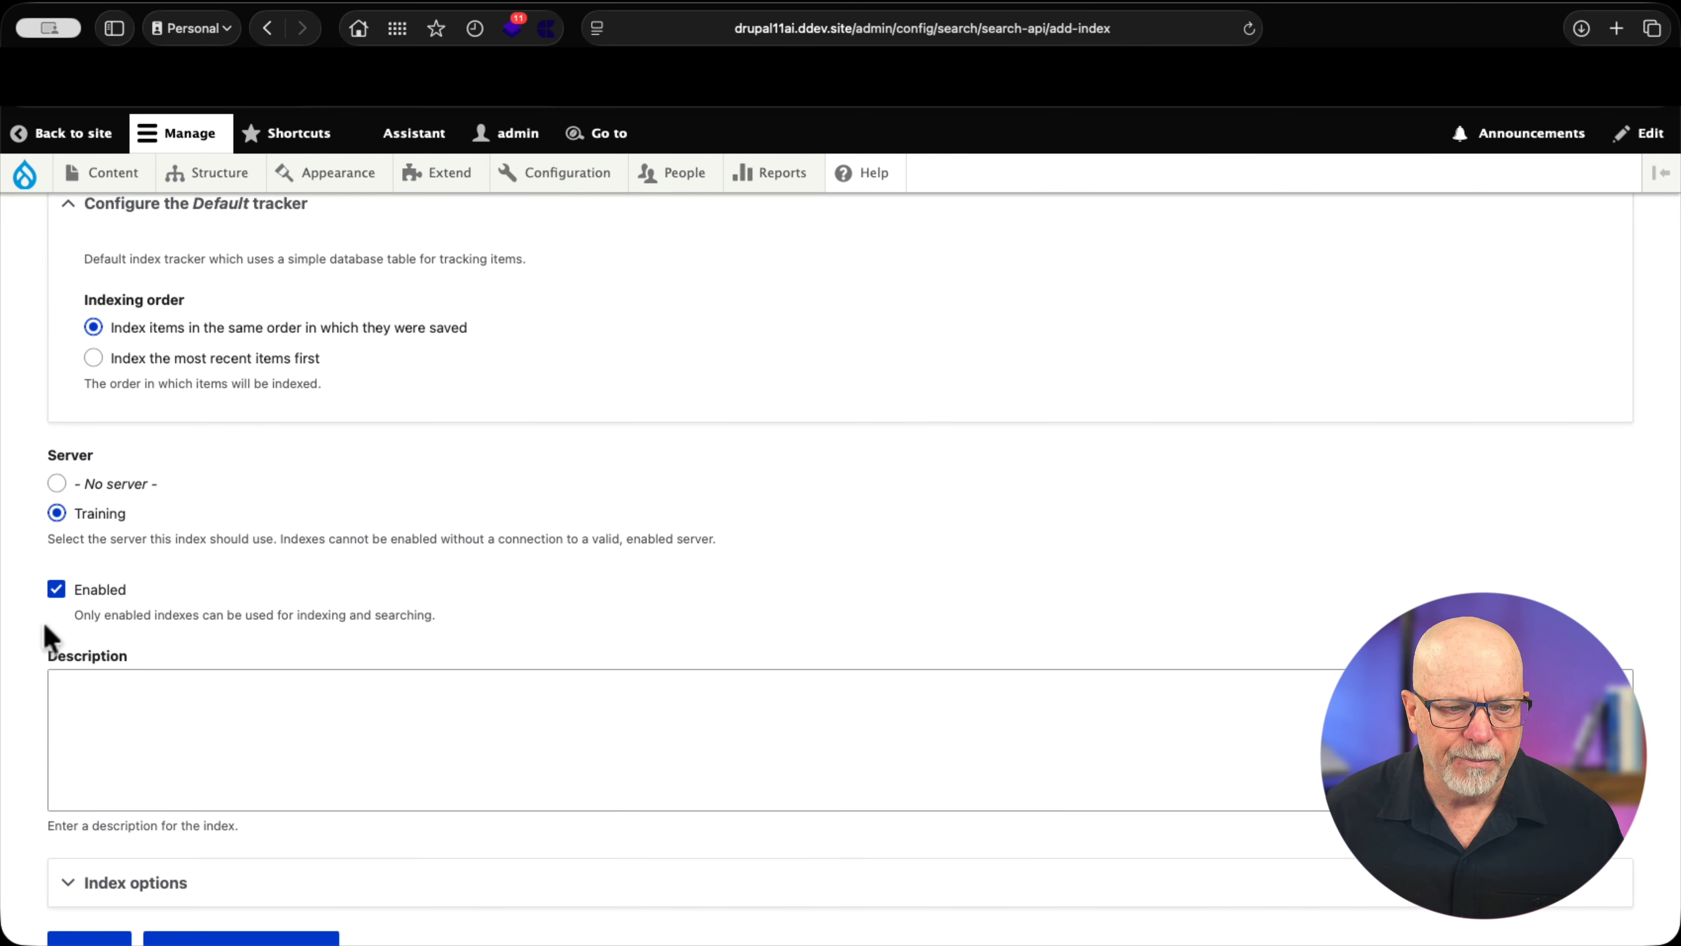
Reveal the index options, keep their defaults, and save the index to continue with adding fields.
scroll(232, 608, "down", 3)
left_click(123, 768)
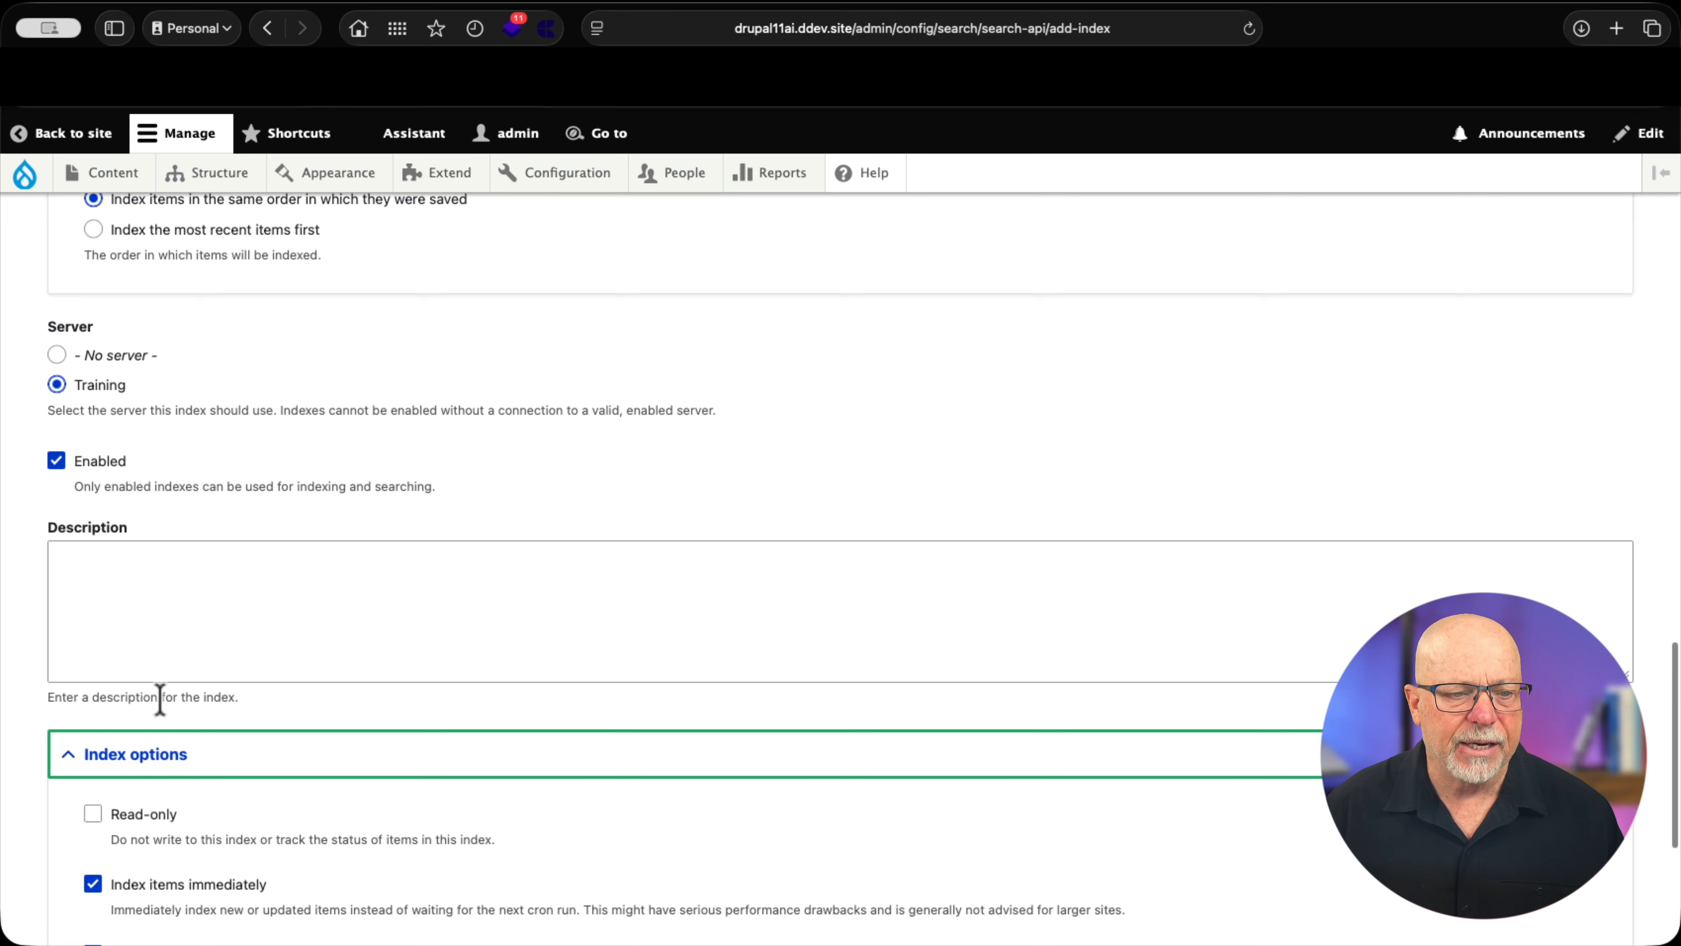
scroll(162, 700, "down", 5)
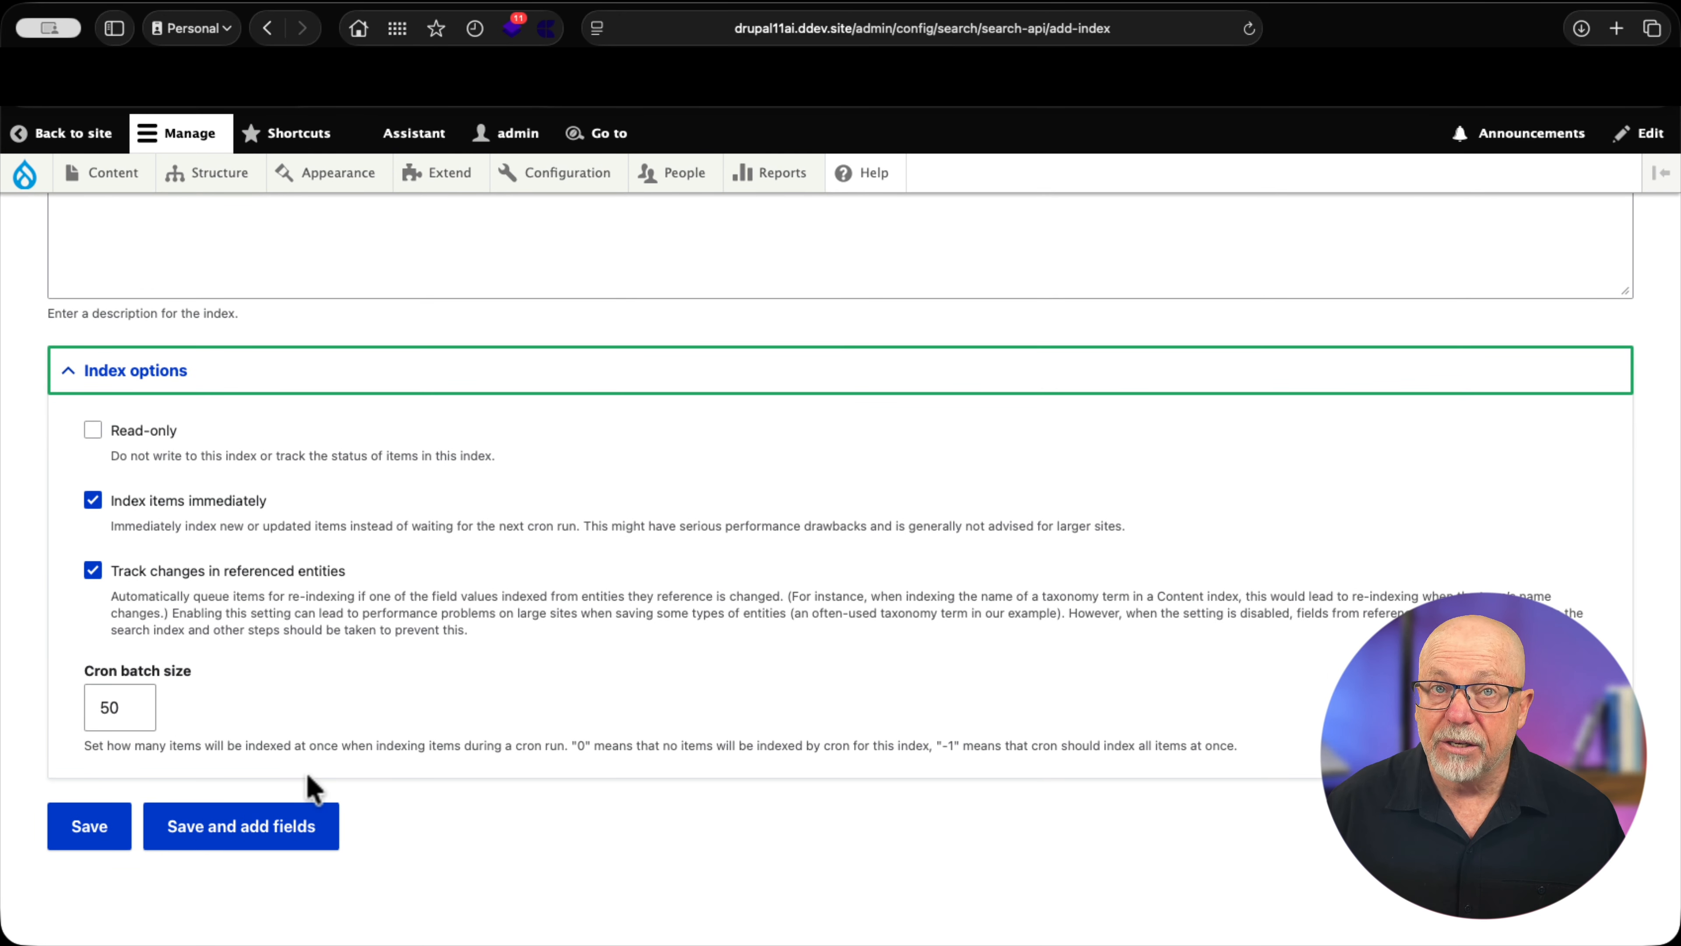
left_click(218, 836)
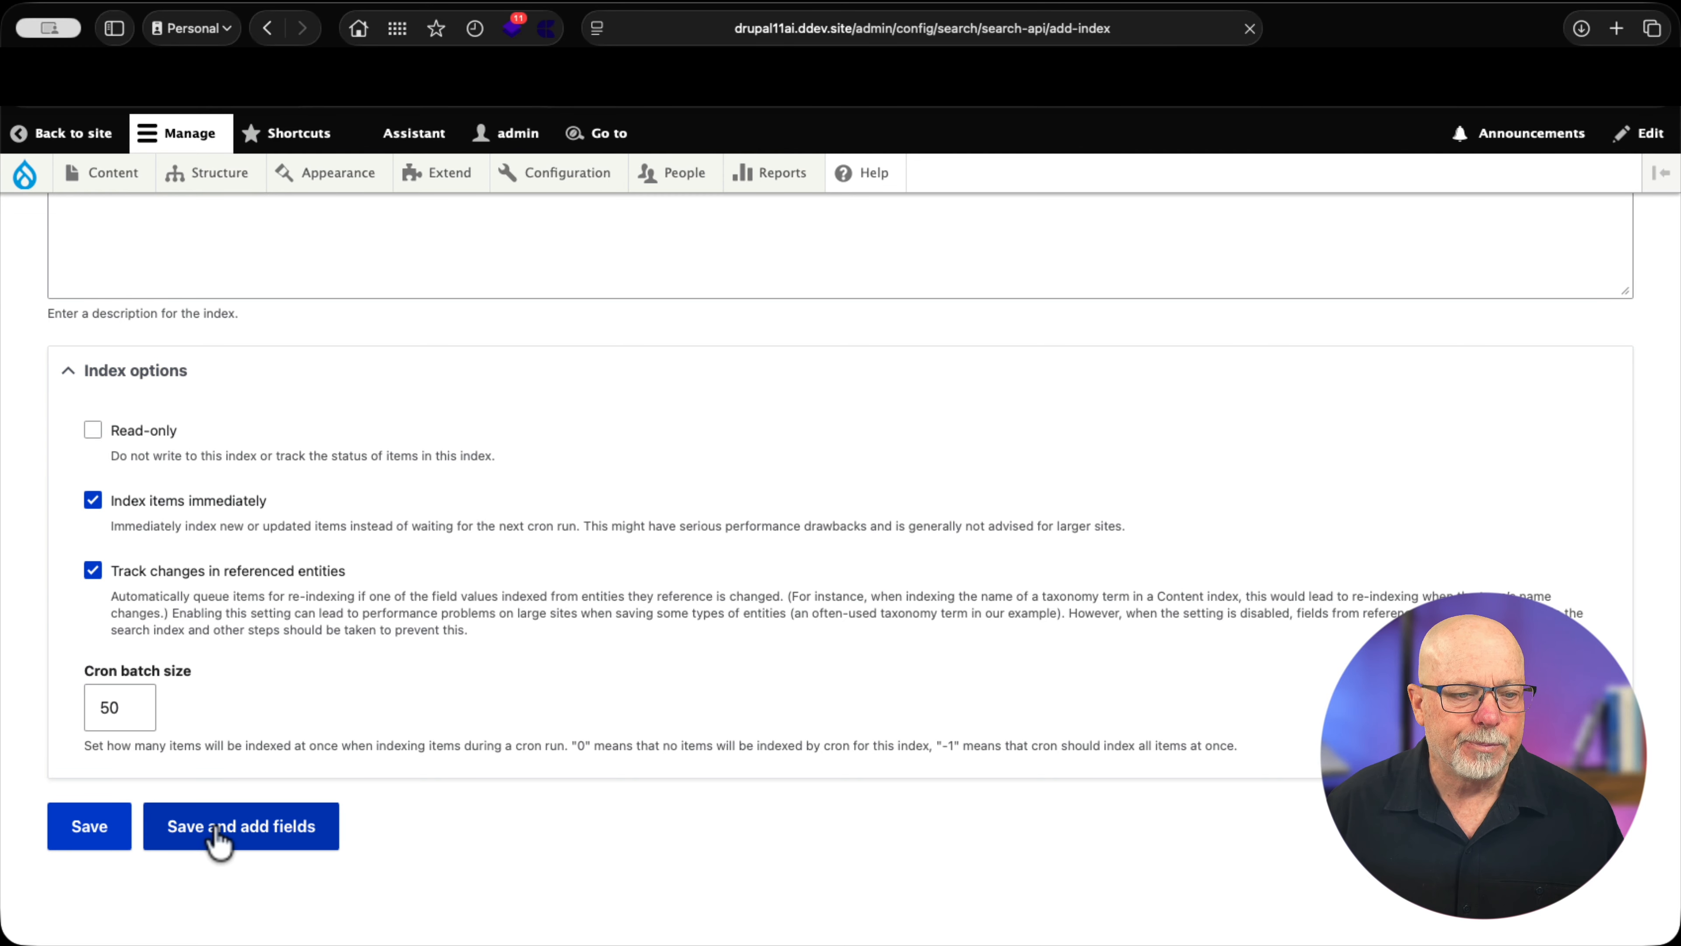
Add the Content fields Body and Title to the Training index and finish adding fields.
scroll(218, 836, "down", 10)
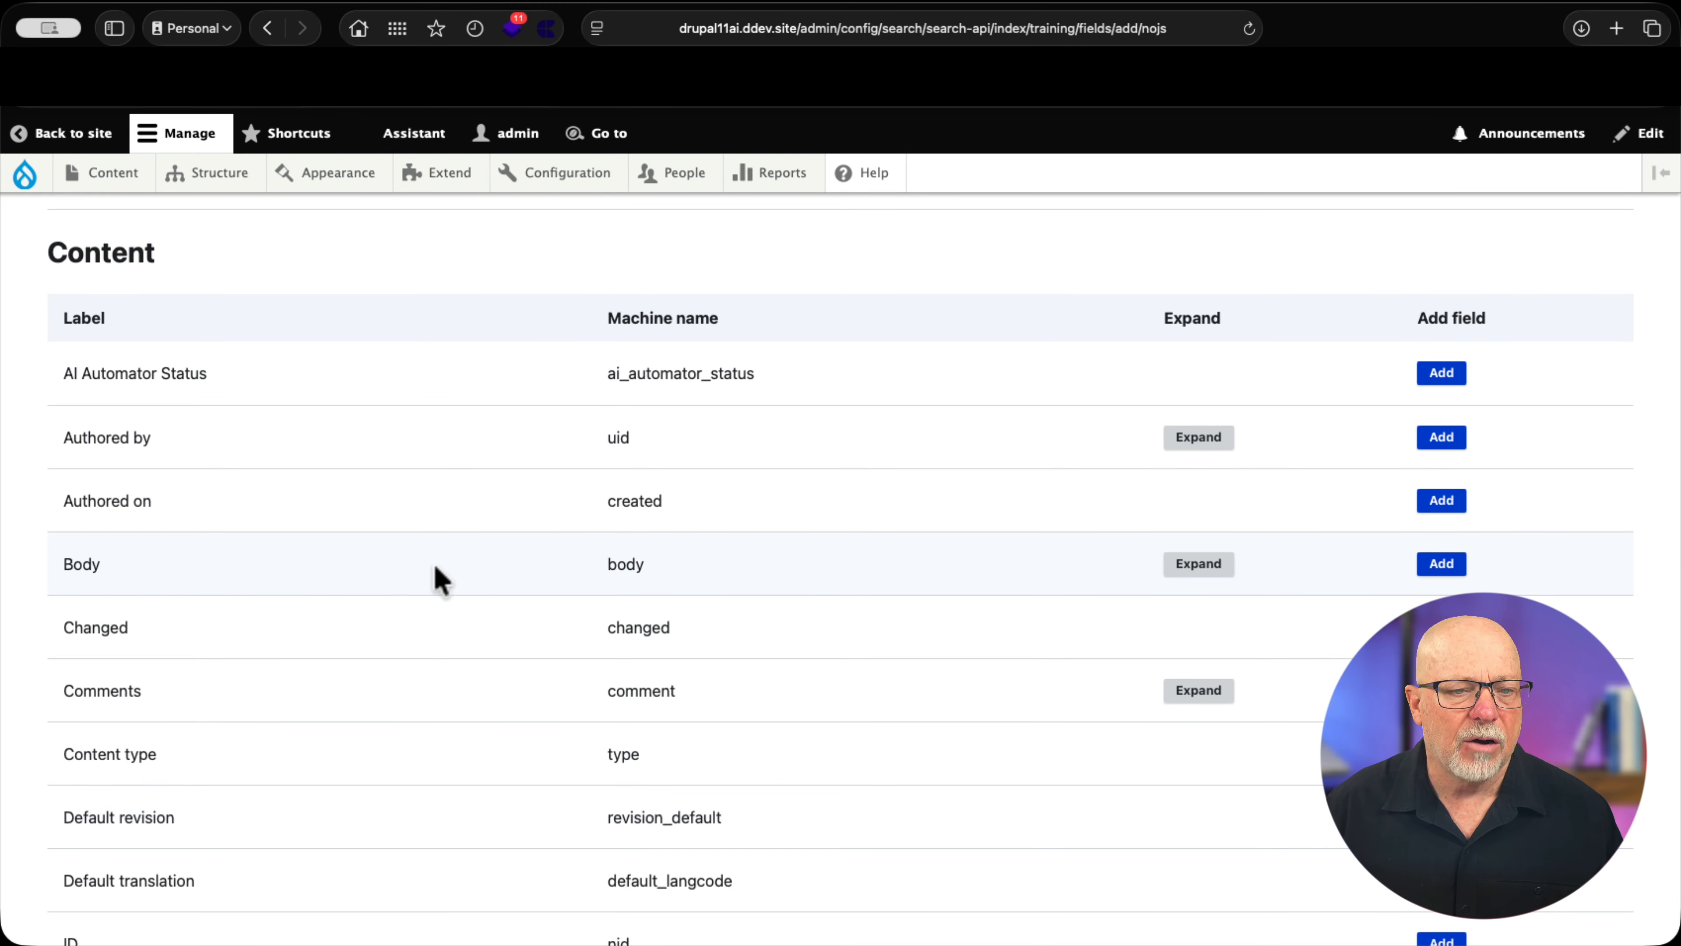
left_click(1450, 566)
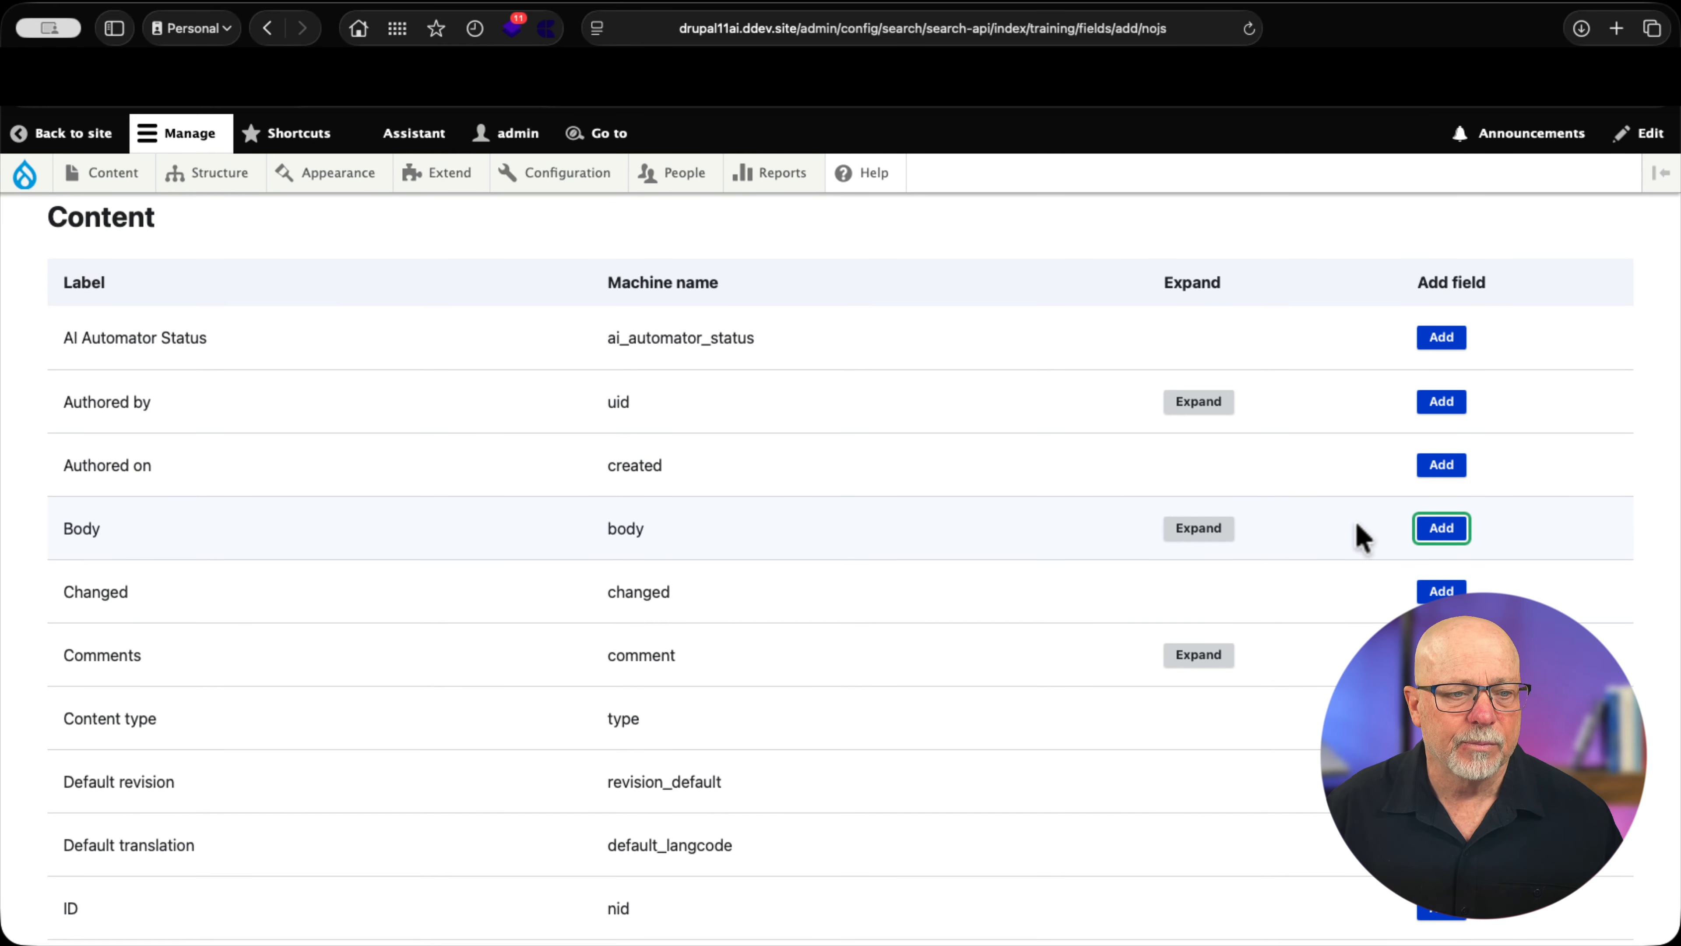
scroll(1360, 536, "down", 13)
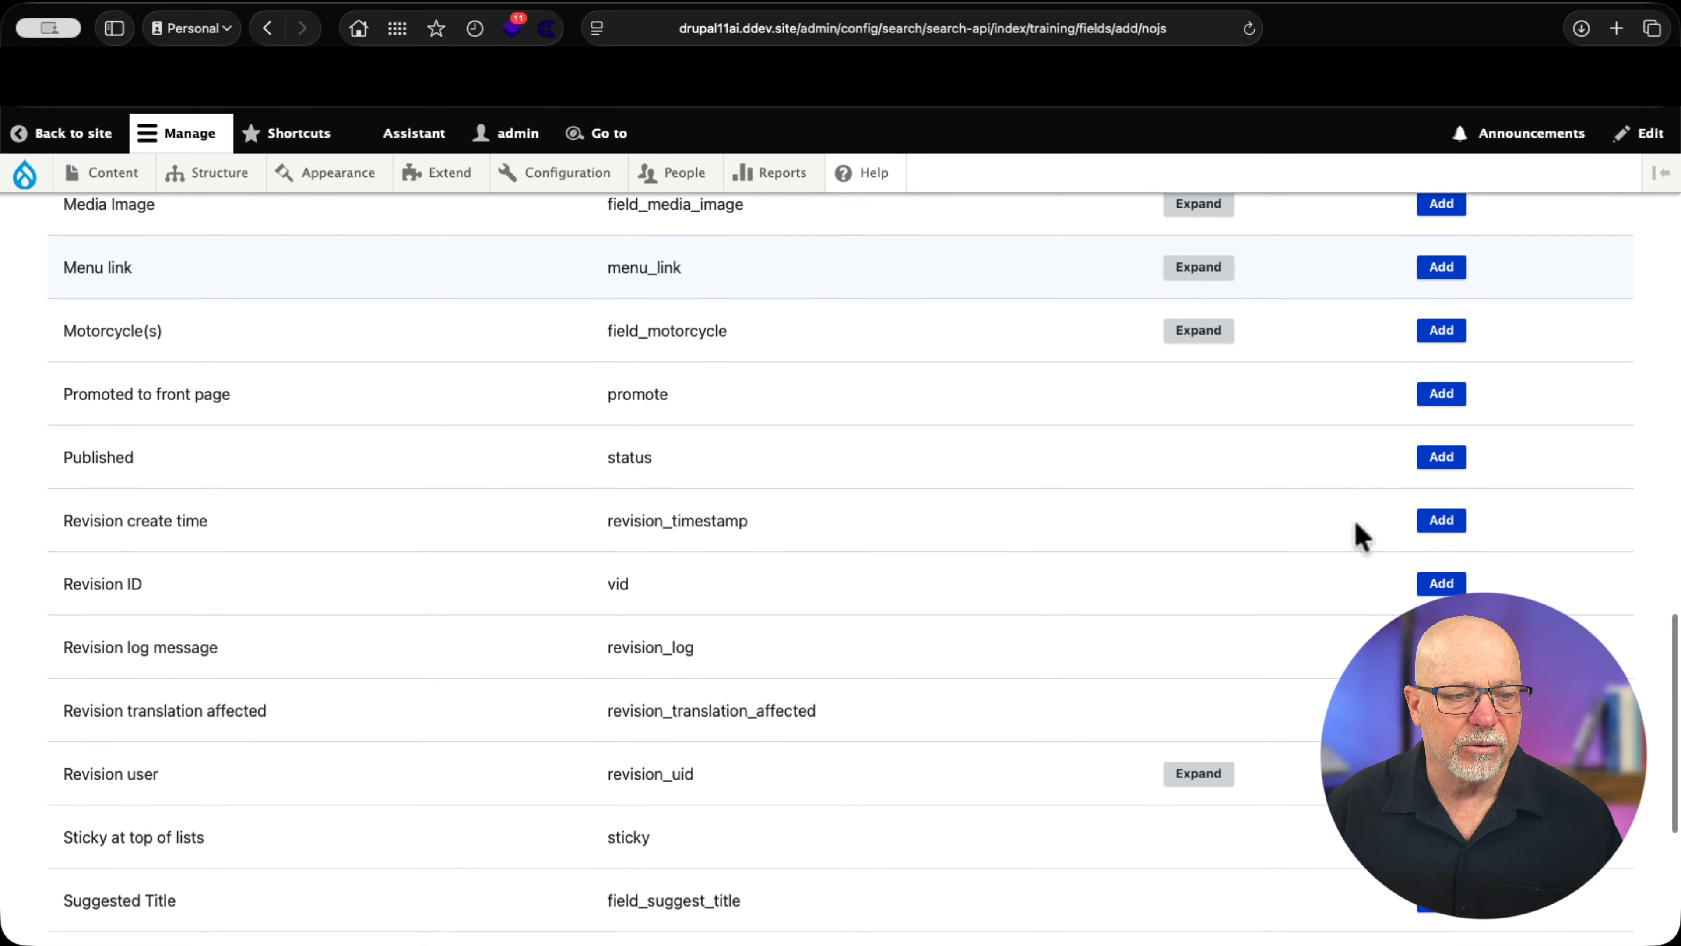
scroll(1361, 537, "down", 6)
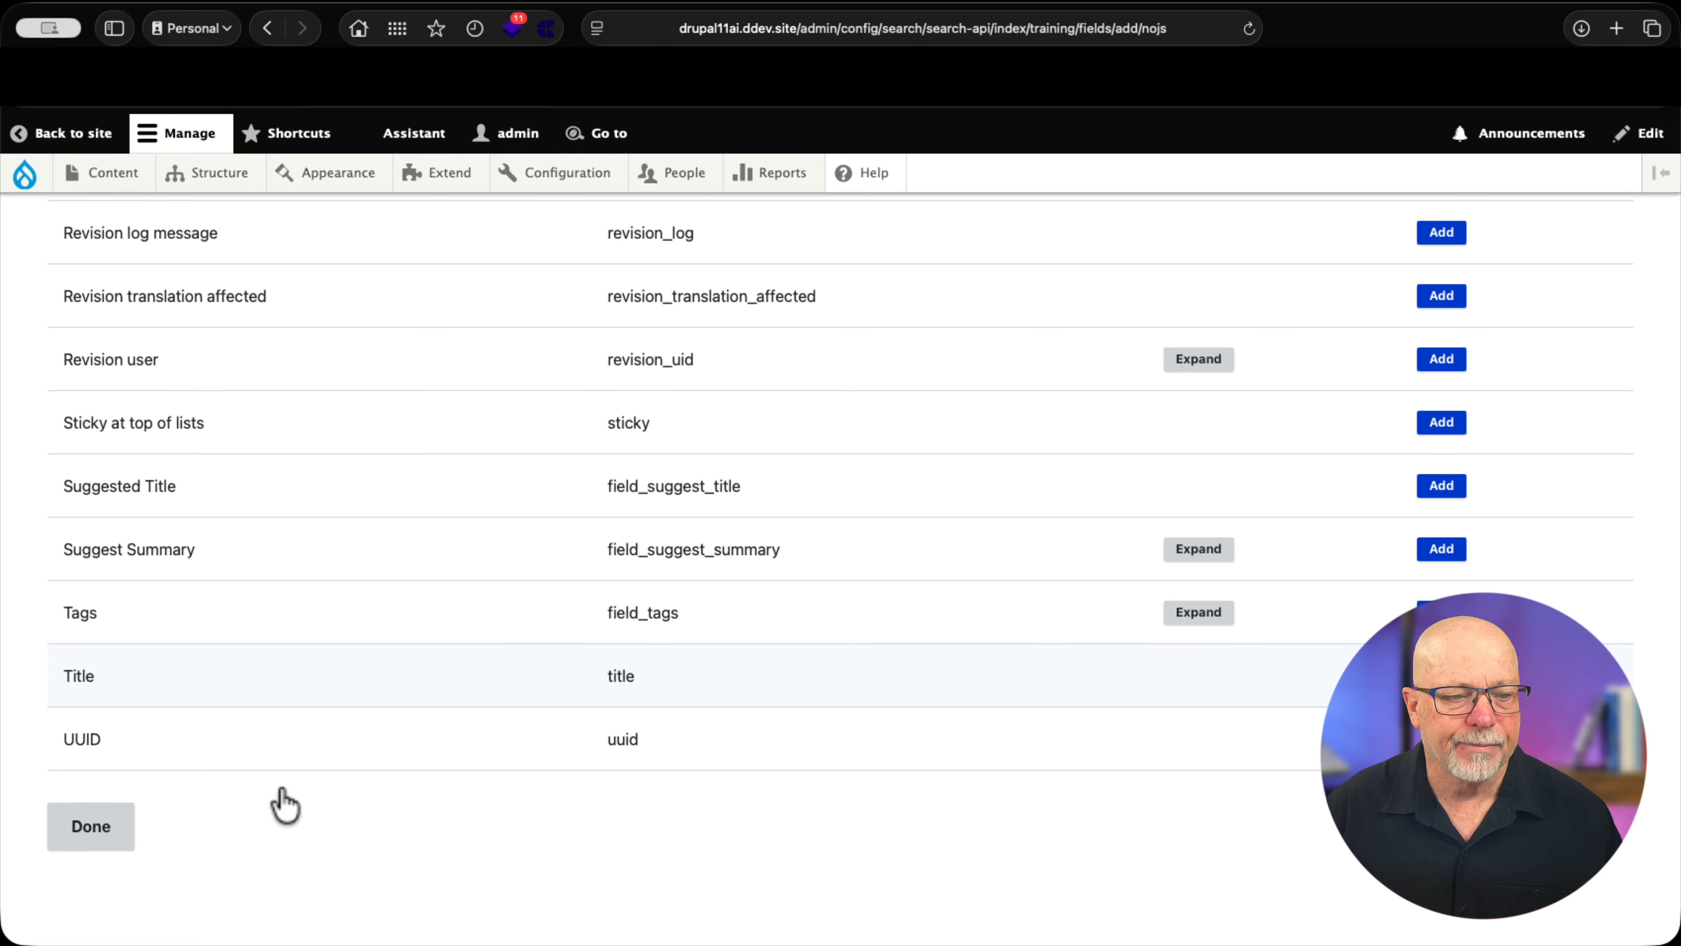
left_click(76, 836)
Set the indexing option to Main content for Body and Contextual content for Title, and save the field changes.
scroll(670, 651, "down", 3)
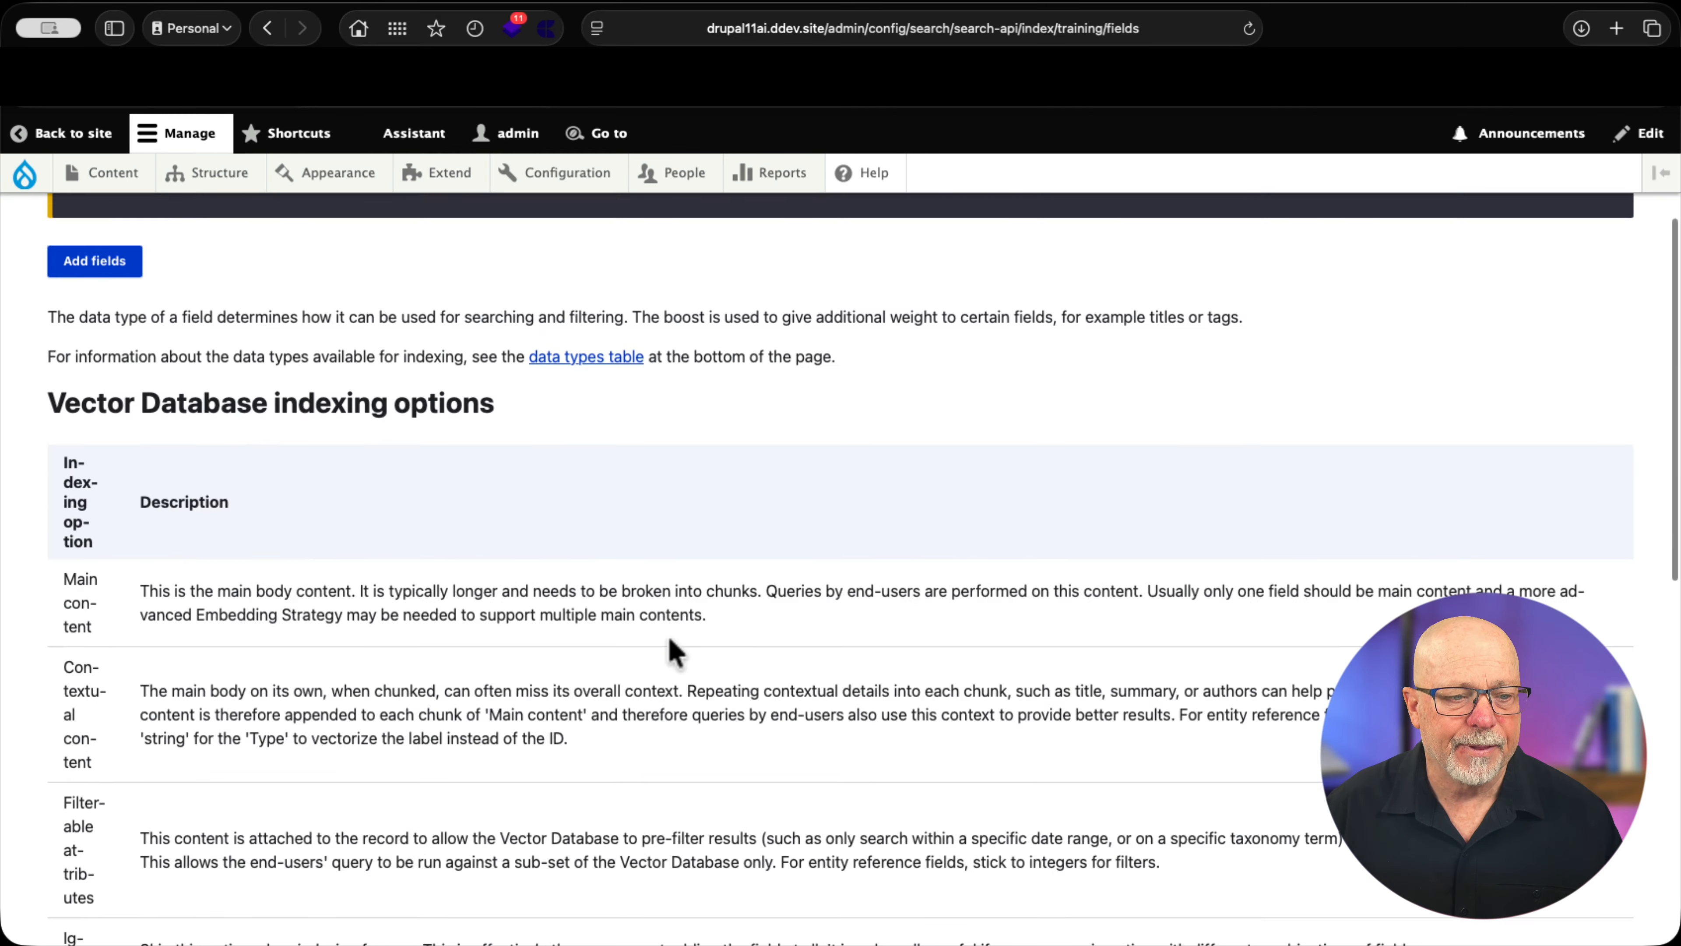
scroll(670, 651, "down", 10)
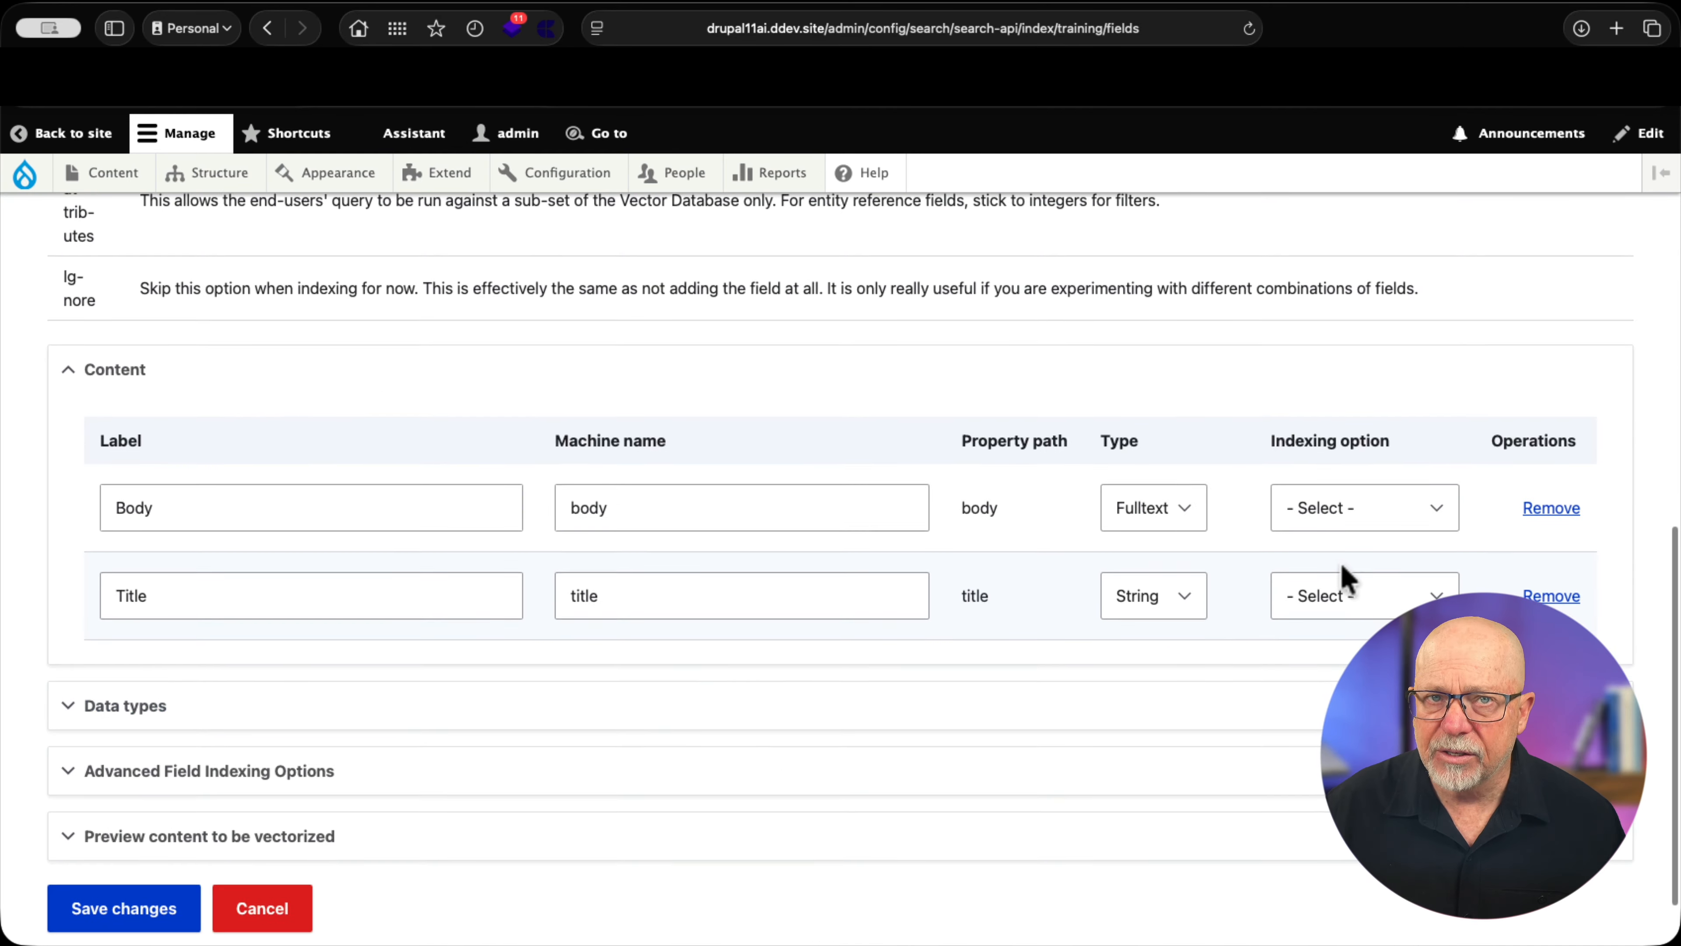
scroll(1347, 580, "up", 1)
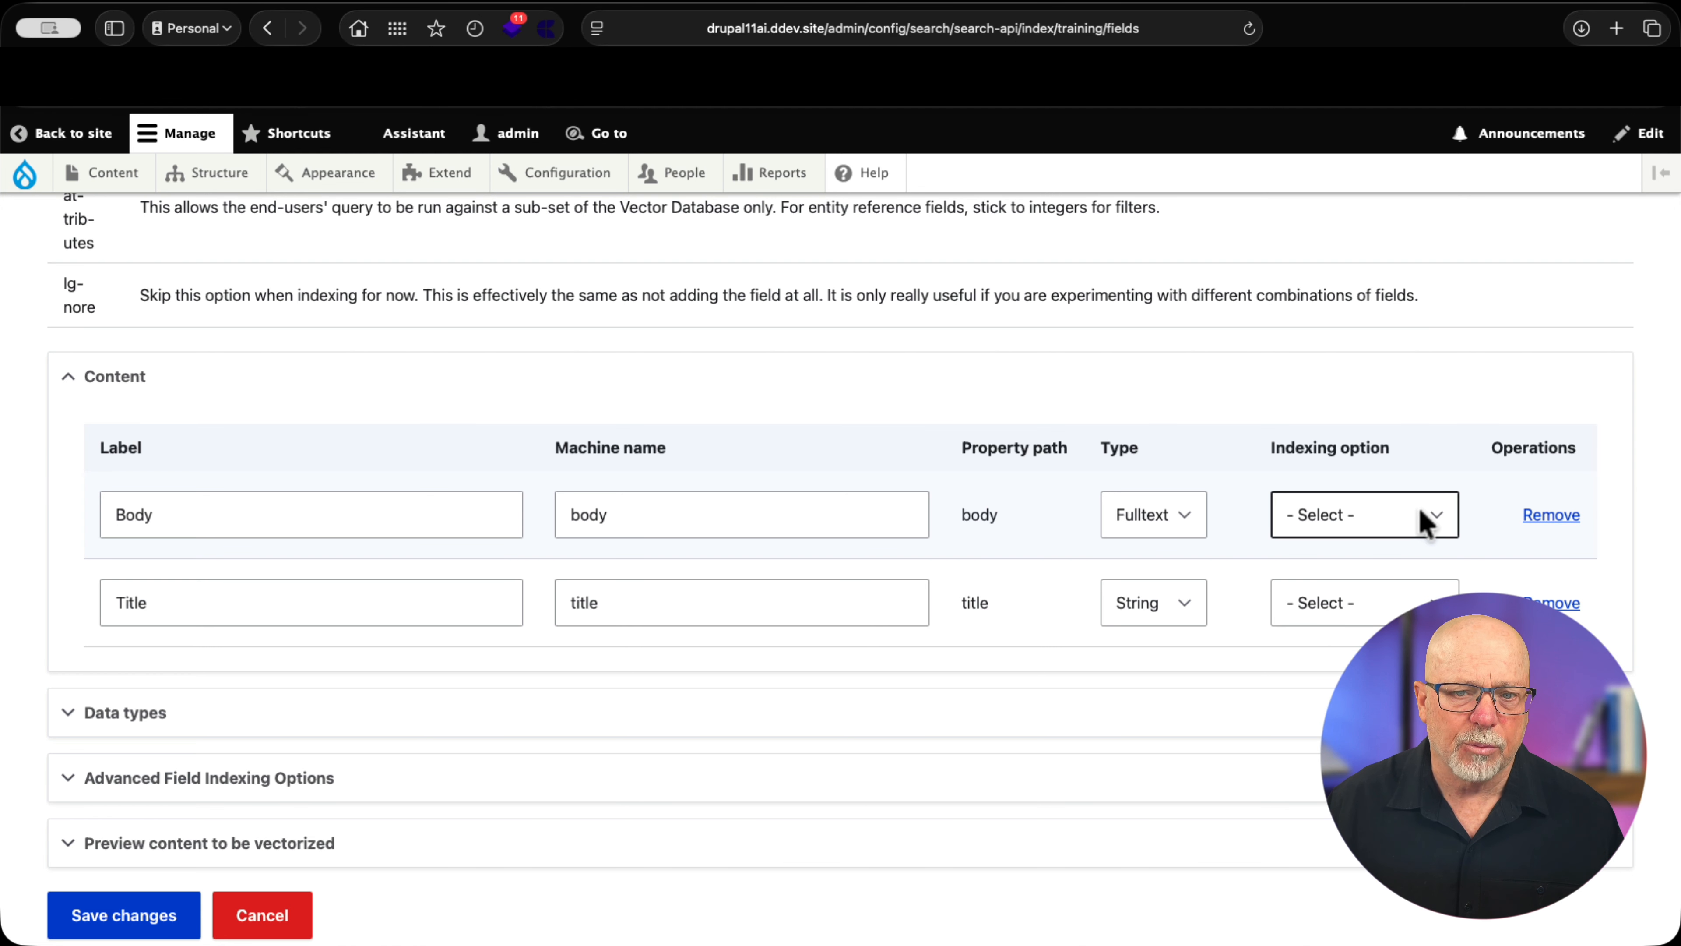
left_click(1425, 523)
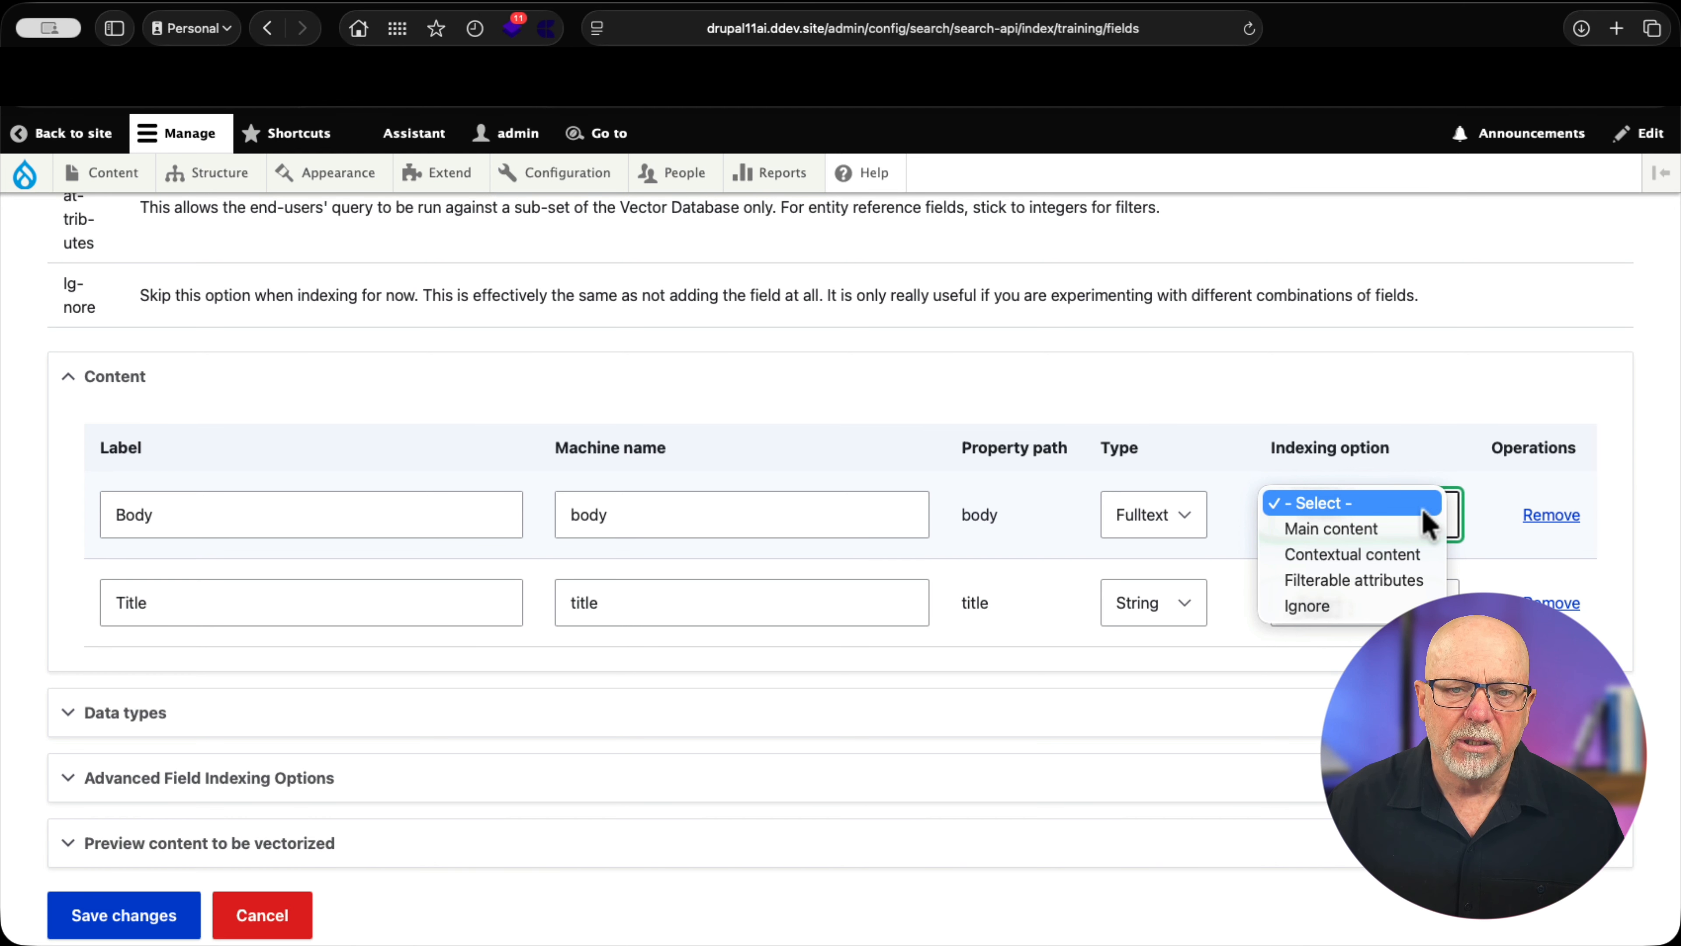
left_click(1421, 537)
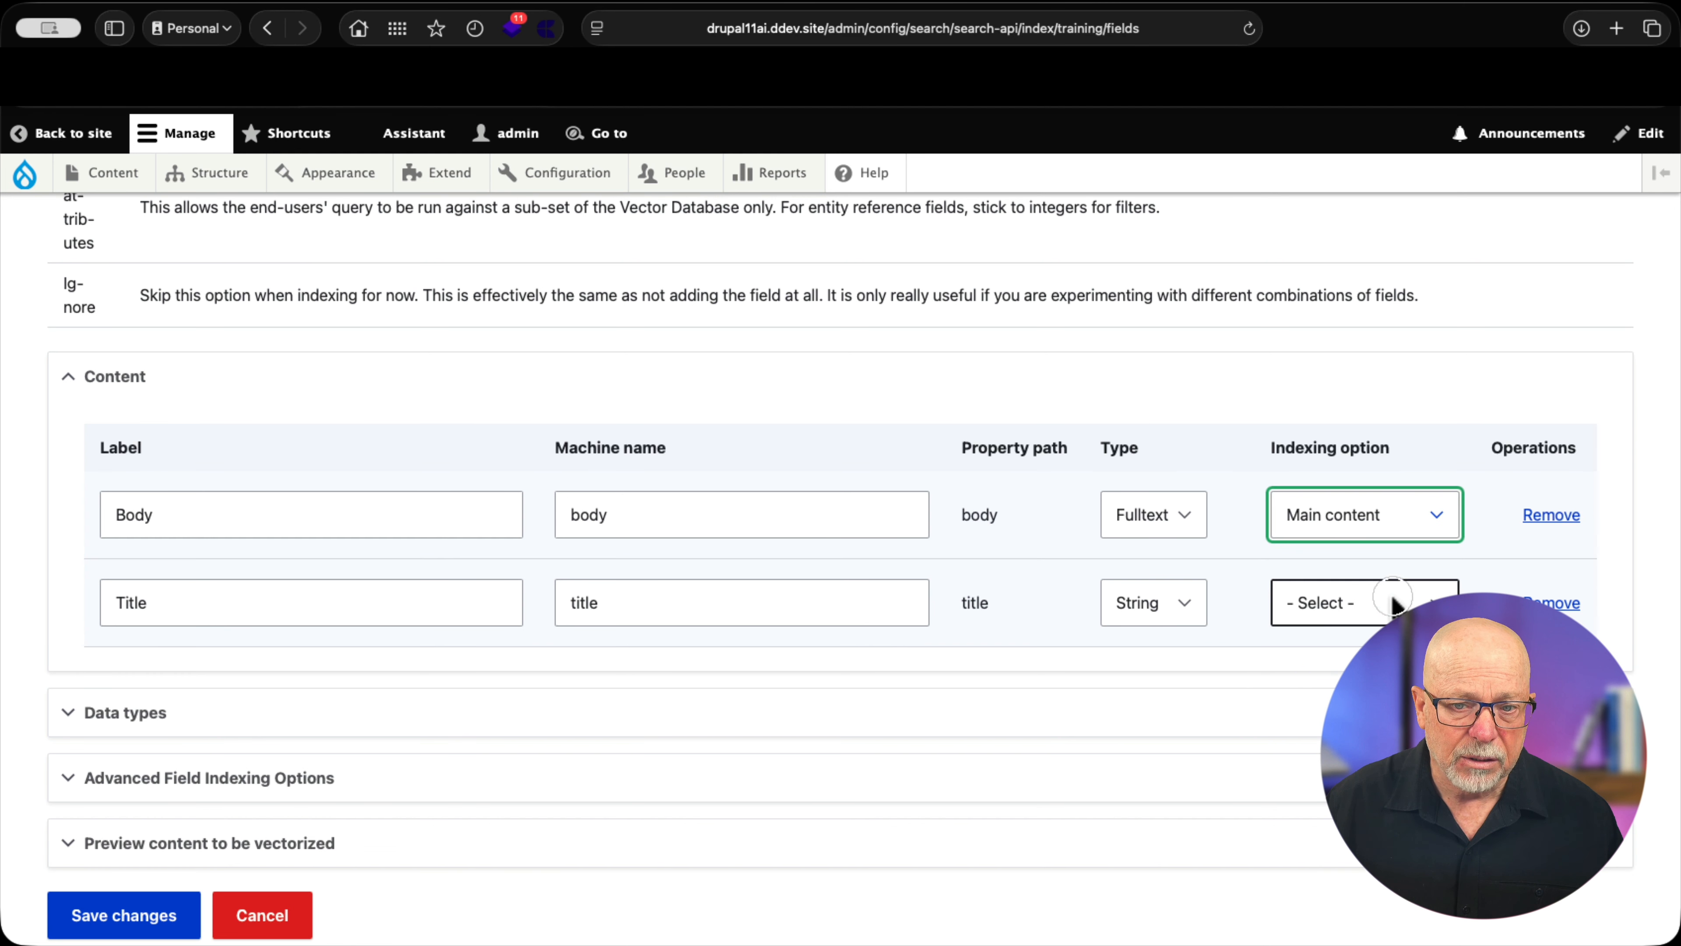
left_click(1396, 599)
left_click(1393, 643)
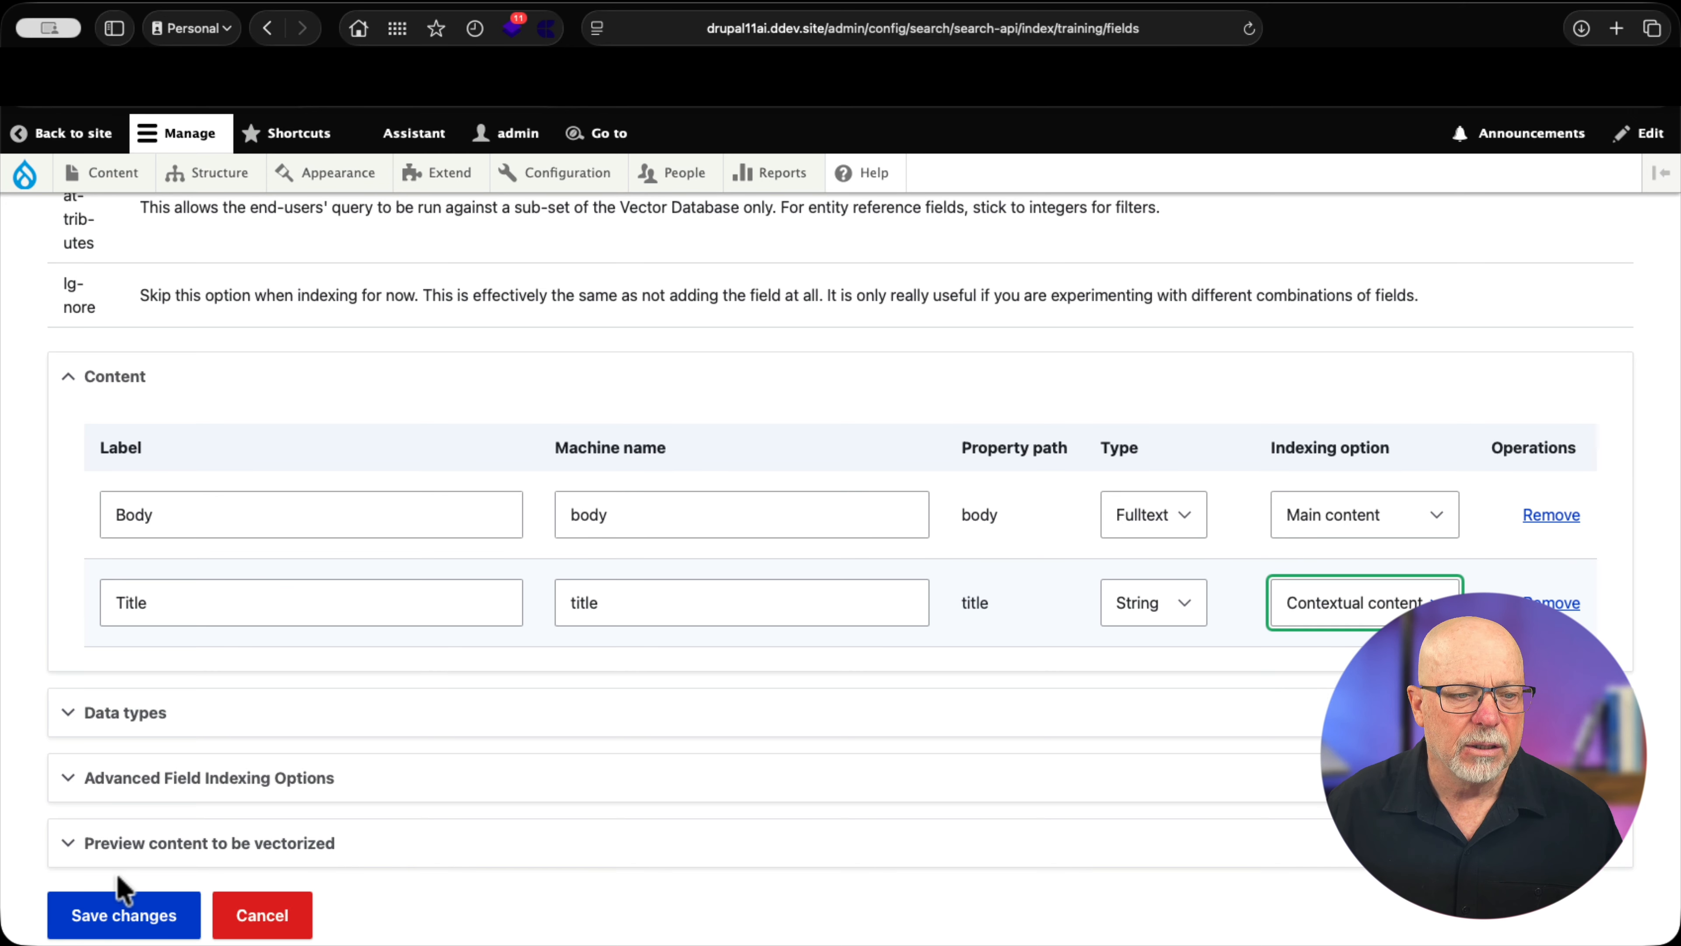
left_click(113, 917)
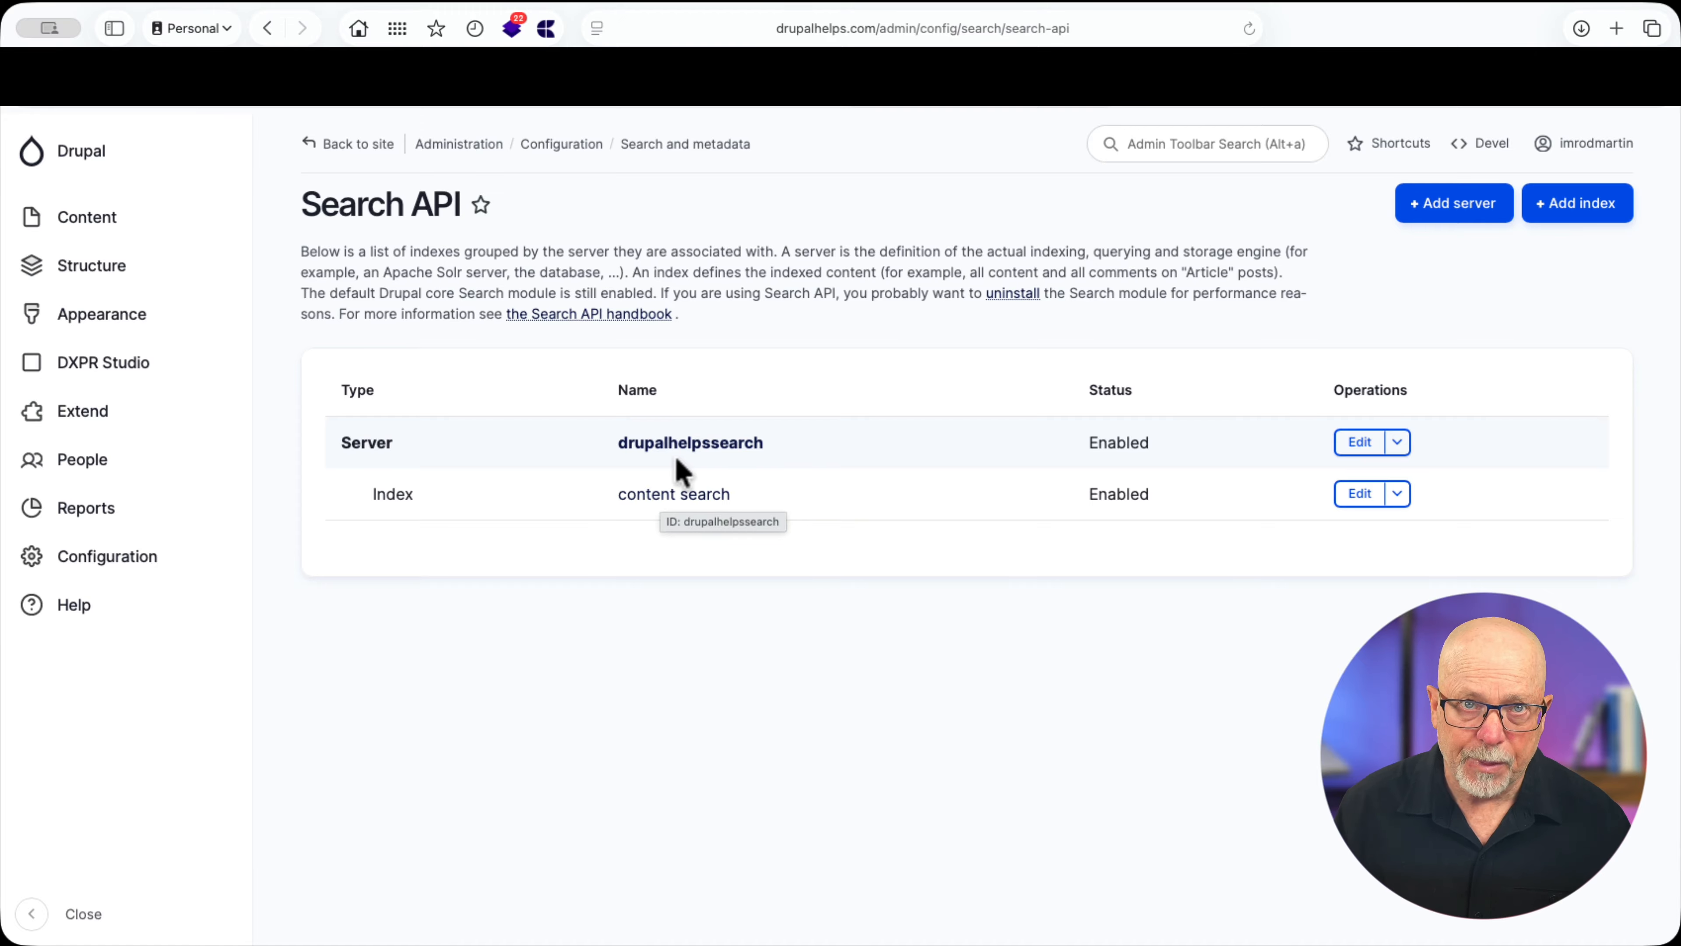
Open the drupalhelpssearch server for editing and review its AI Search backend and vector database configuration.
left_click(1358, 445)
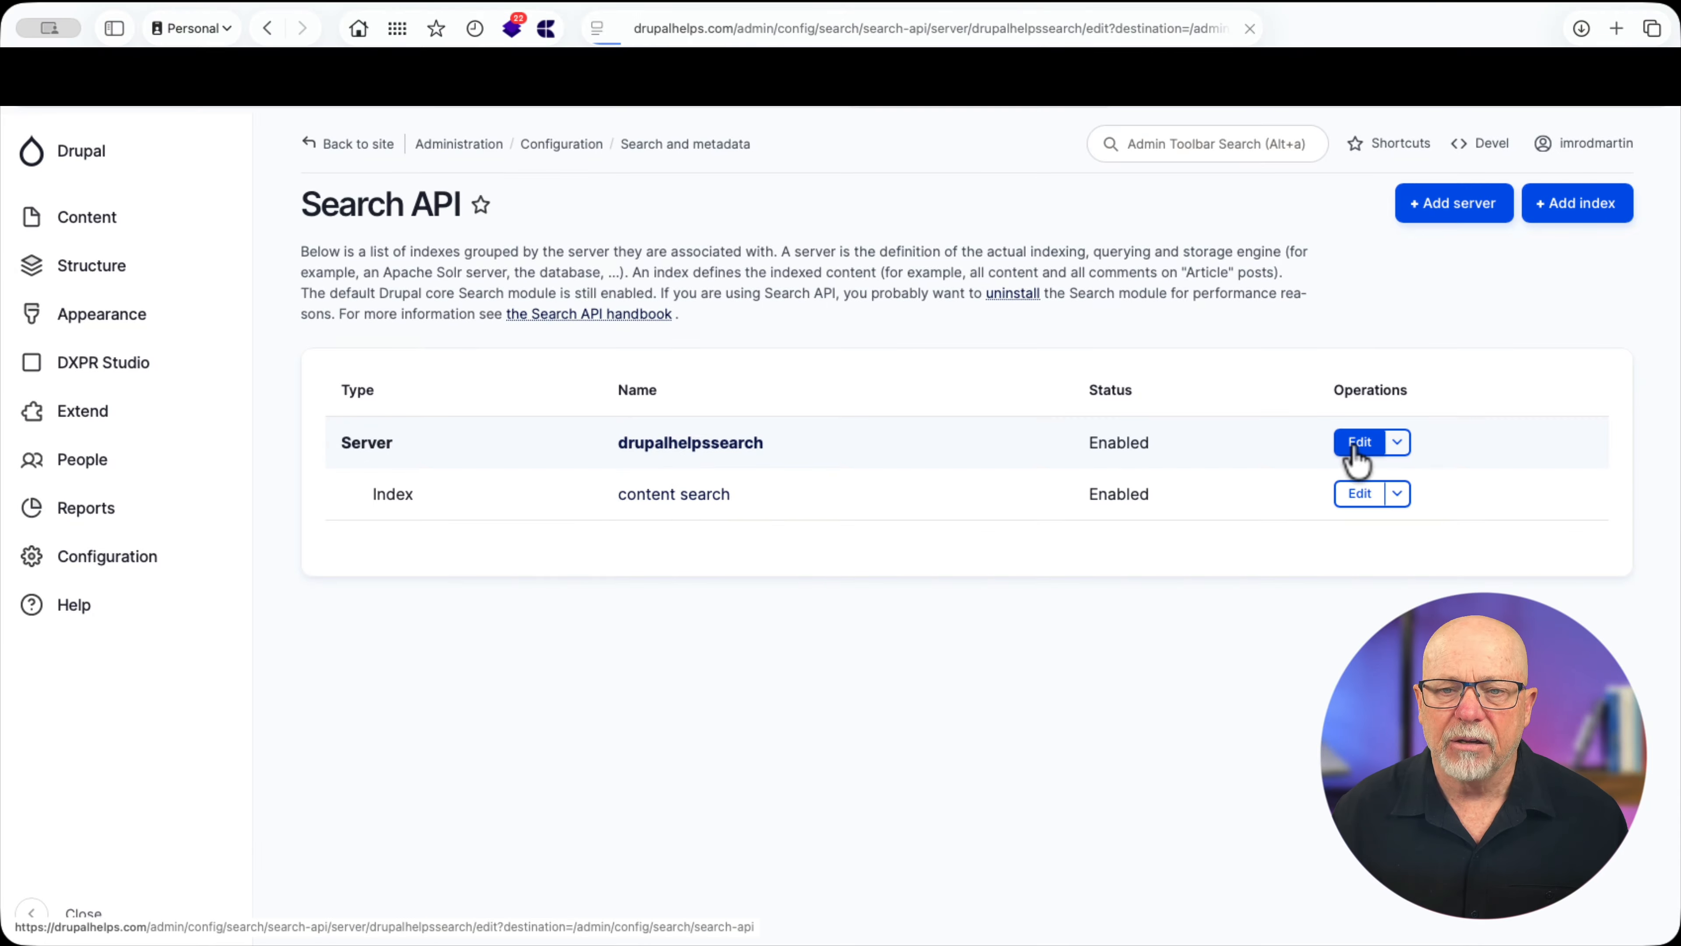
scroll(1204, 553, "down", 8)
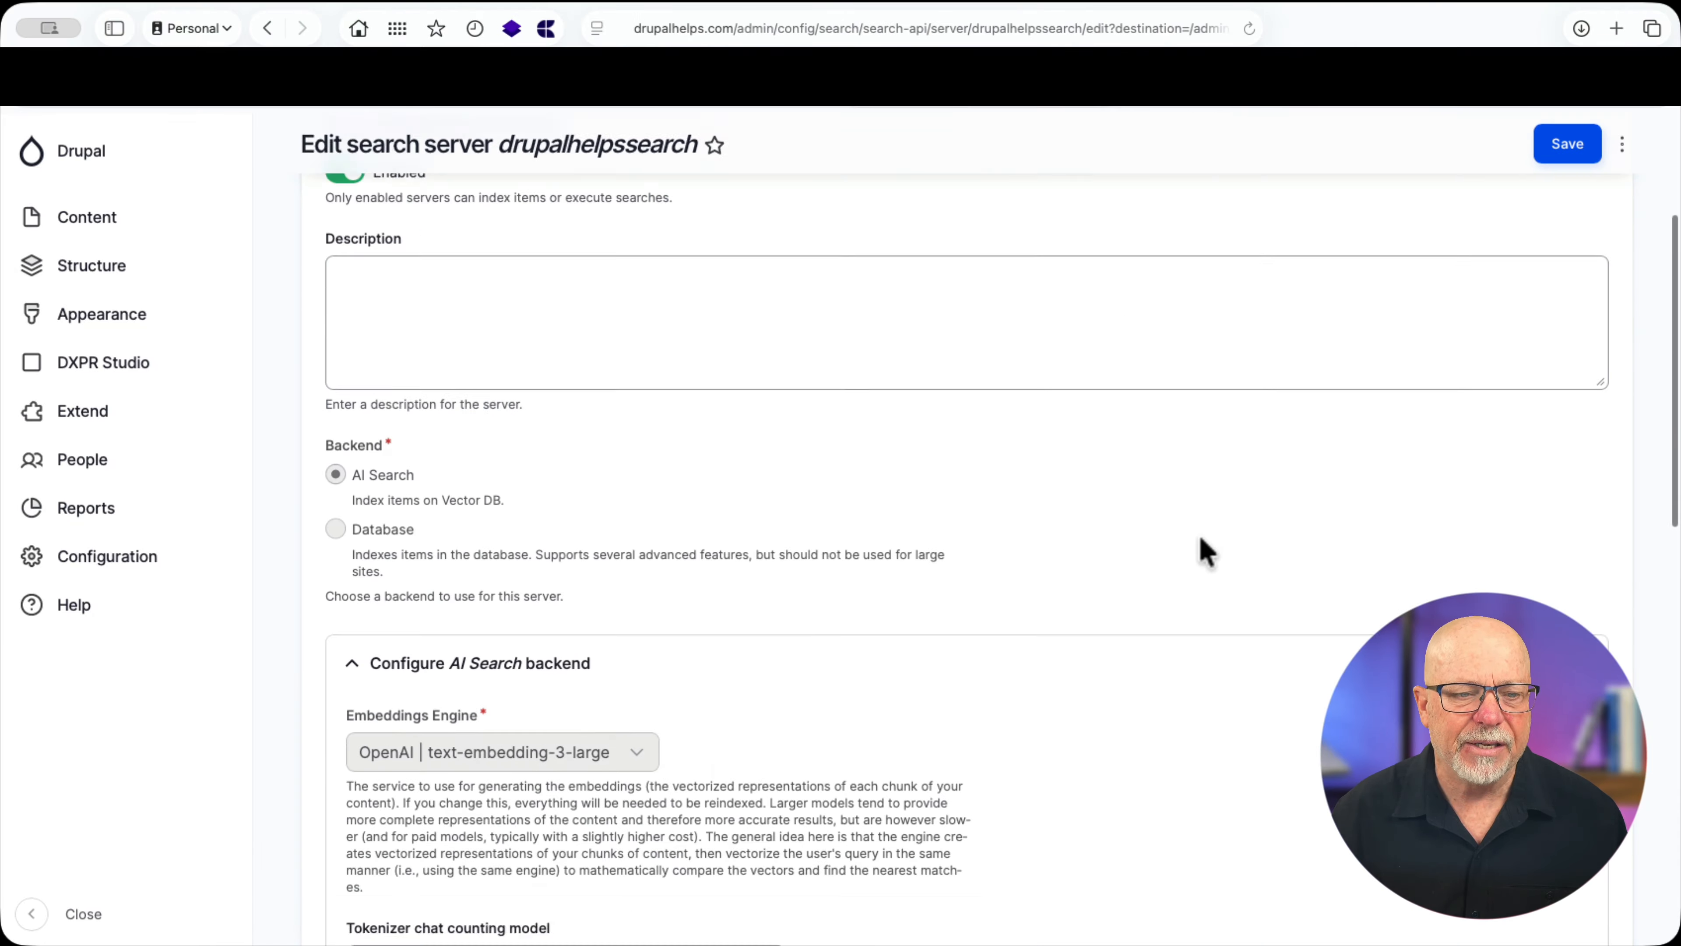
scroll(1204, 553, "down", 6)
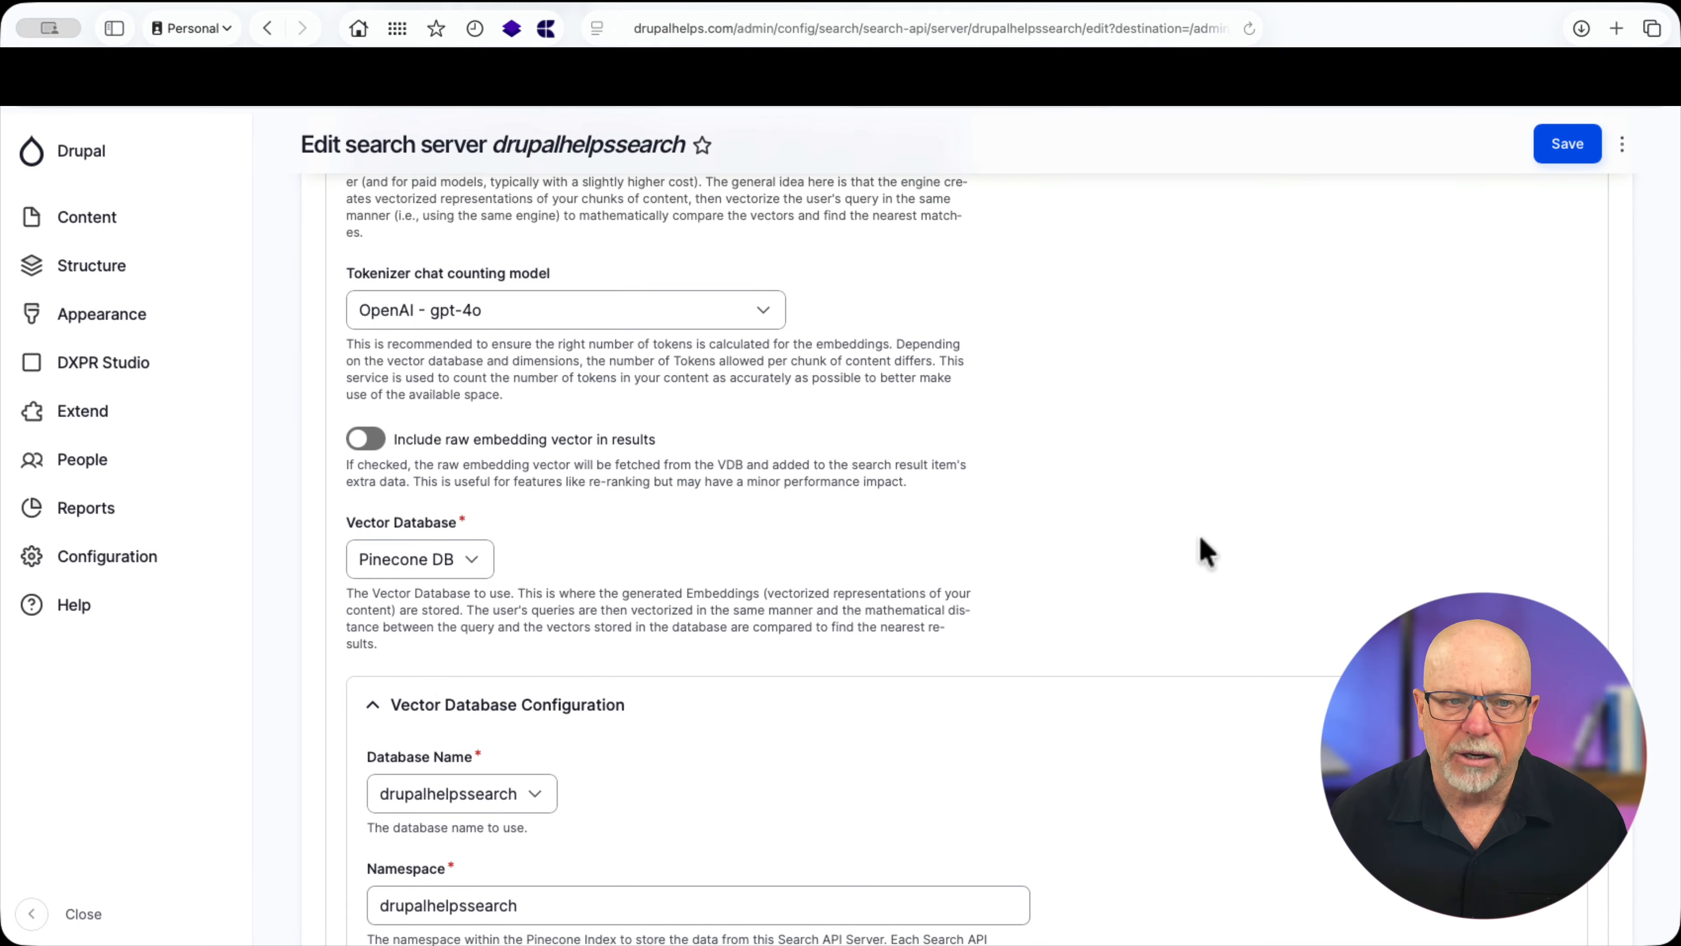
scroll(1204, 553, "down", 5)
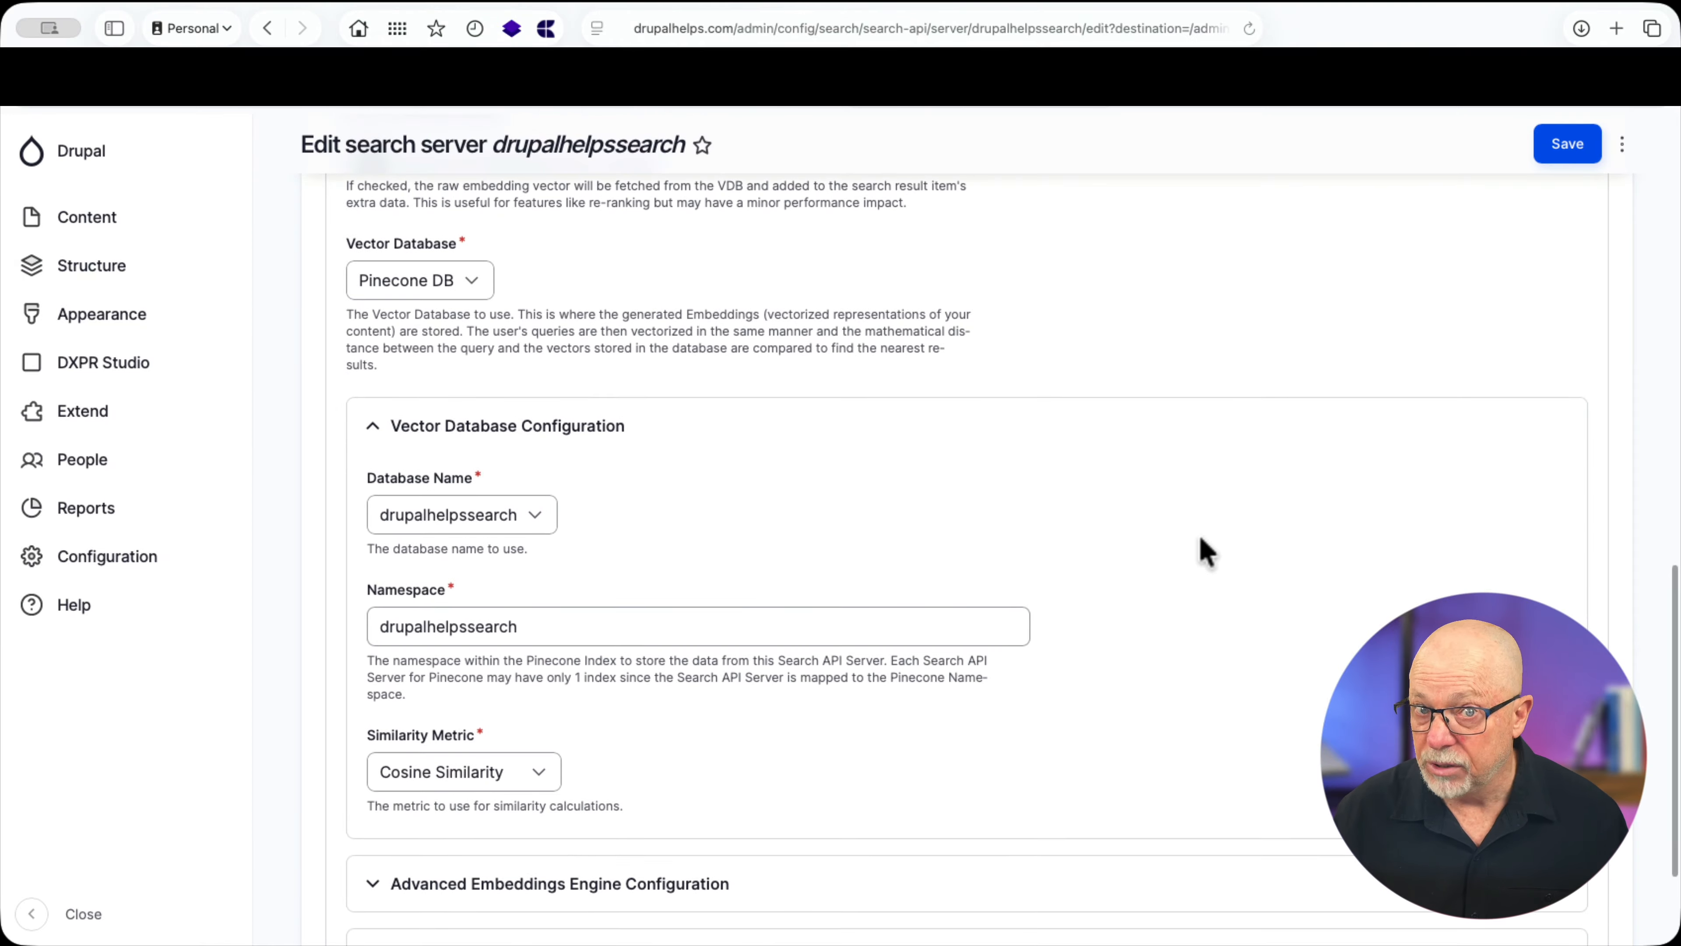
scroll(1204, 553, "down", 3)
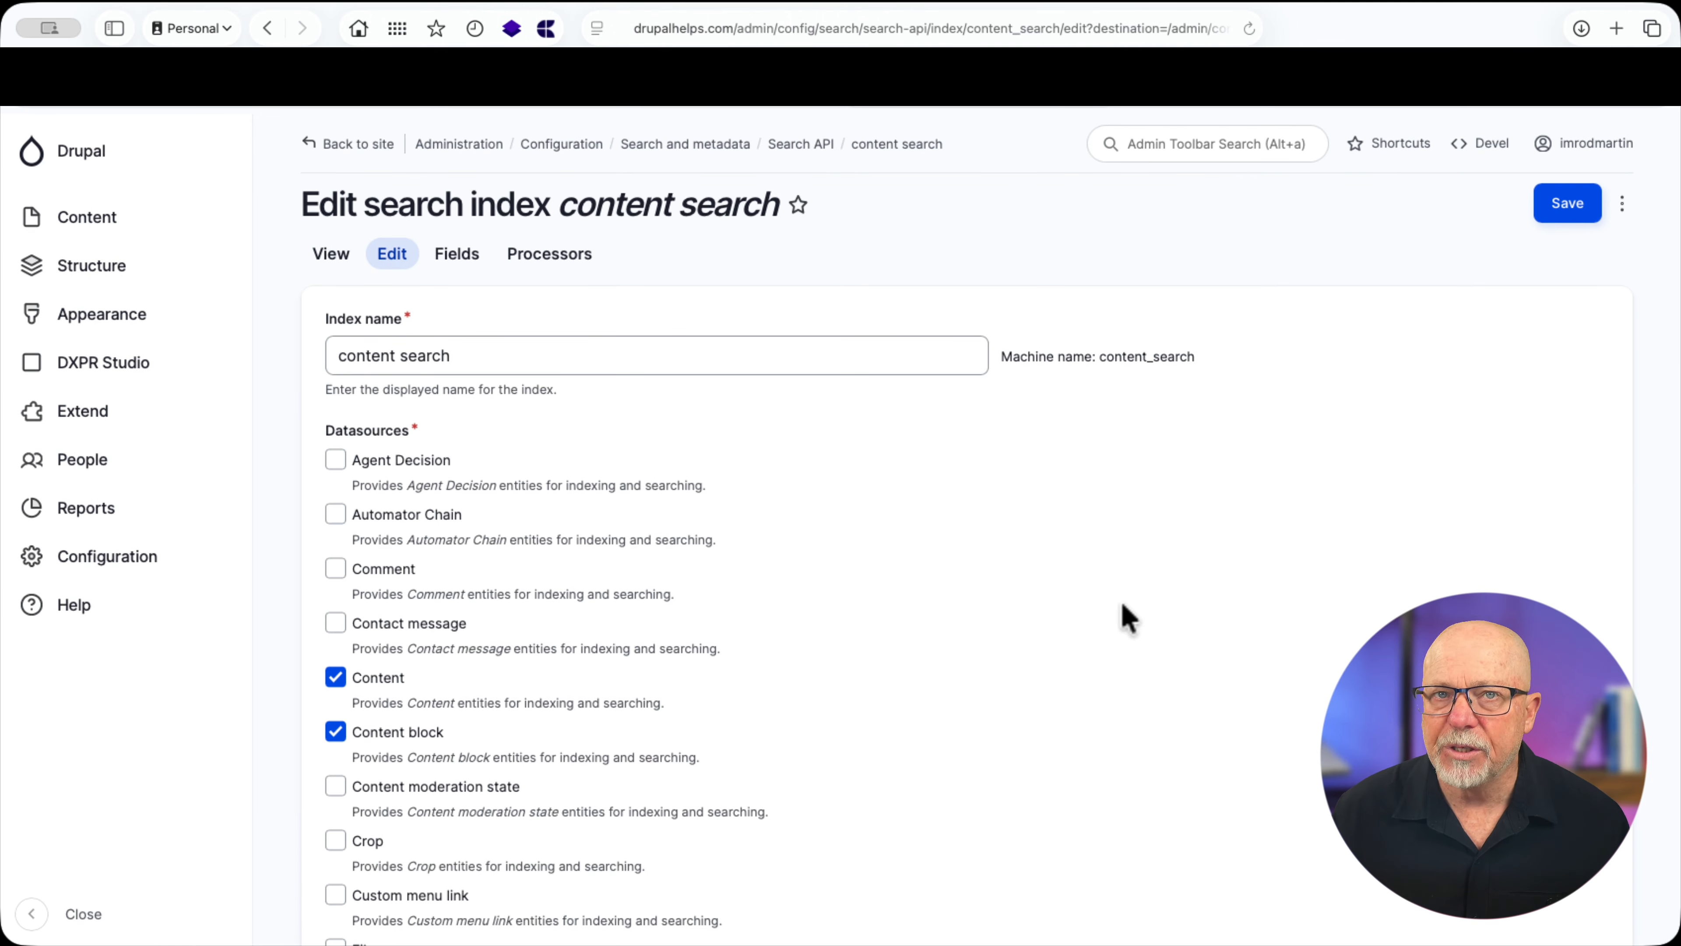
Review the content search index's selected datasources, assigned server and enabled setting.
scroll(1129, 618, "down", 3)
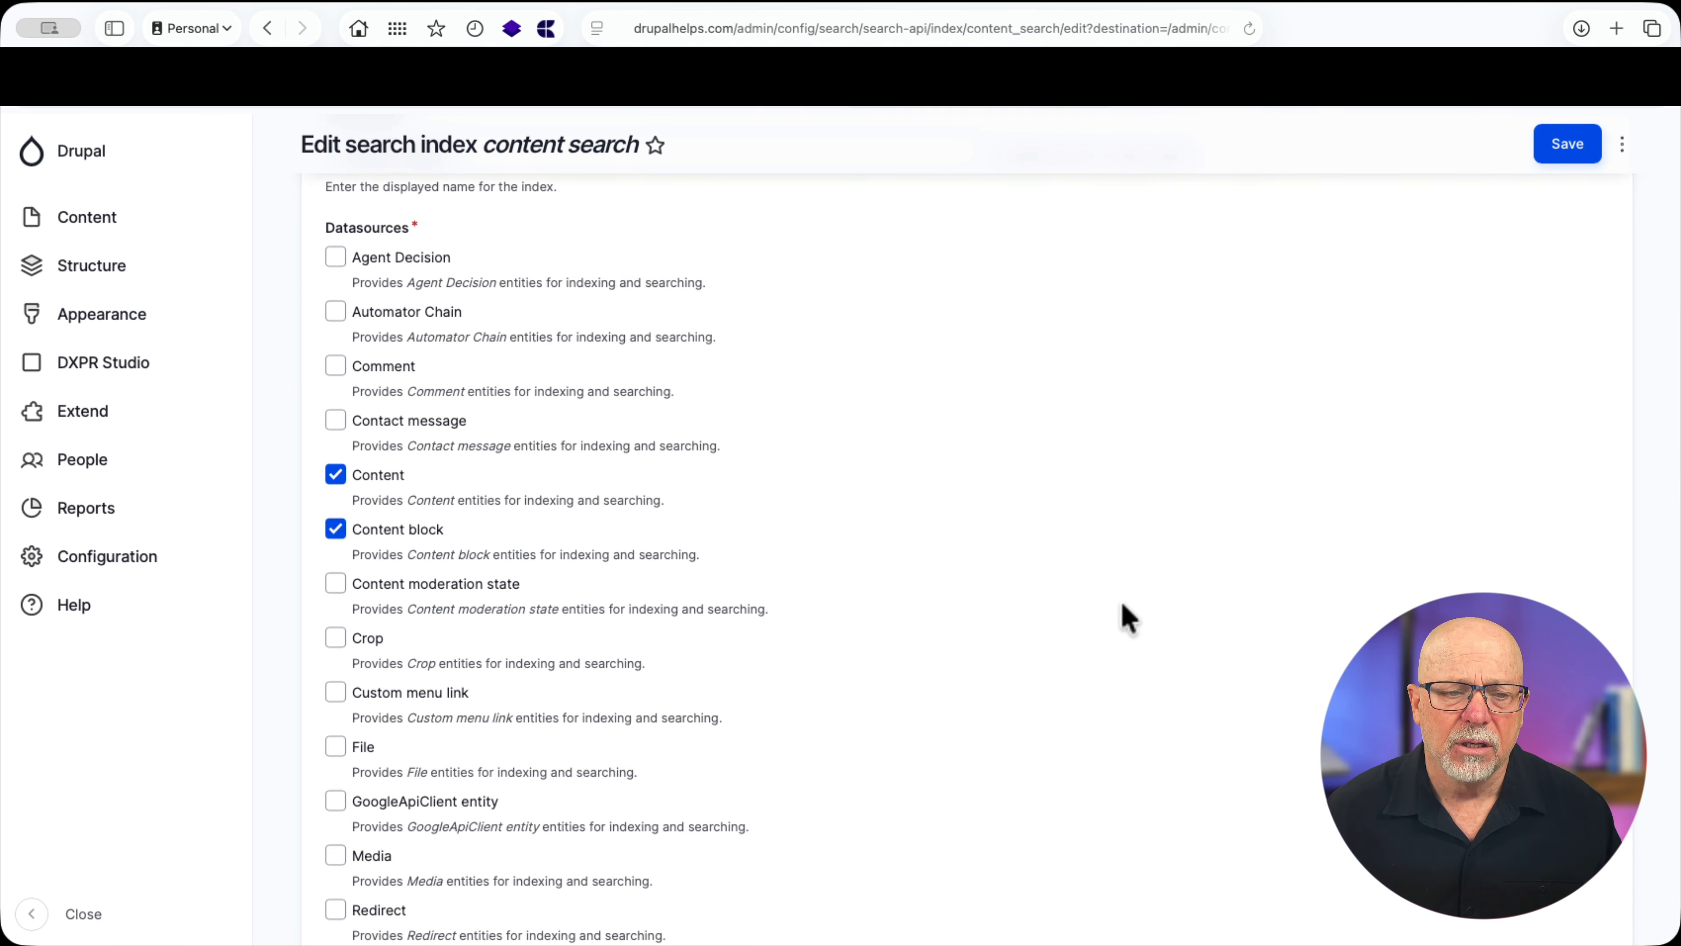
scroll(1129, 617, "down", 7)
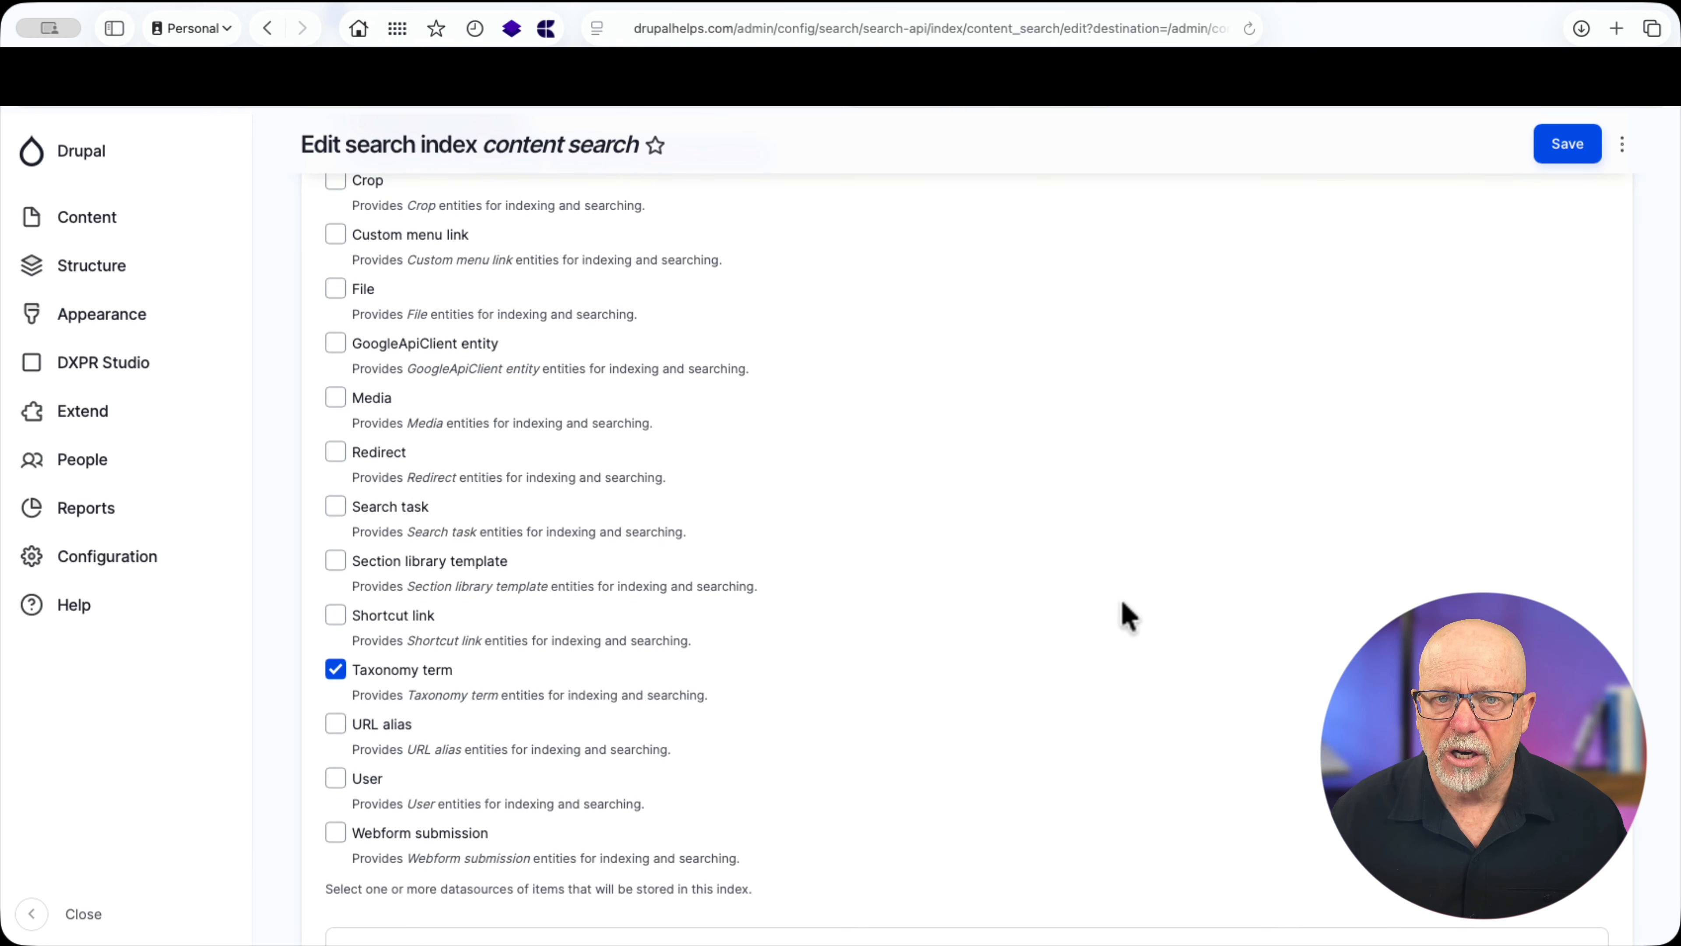
scroll(1128, 617, "down", 9)
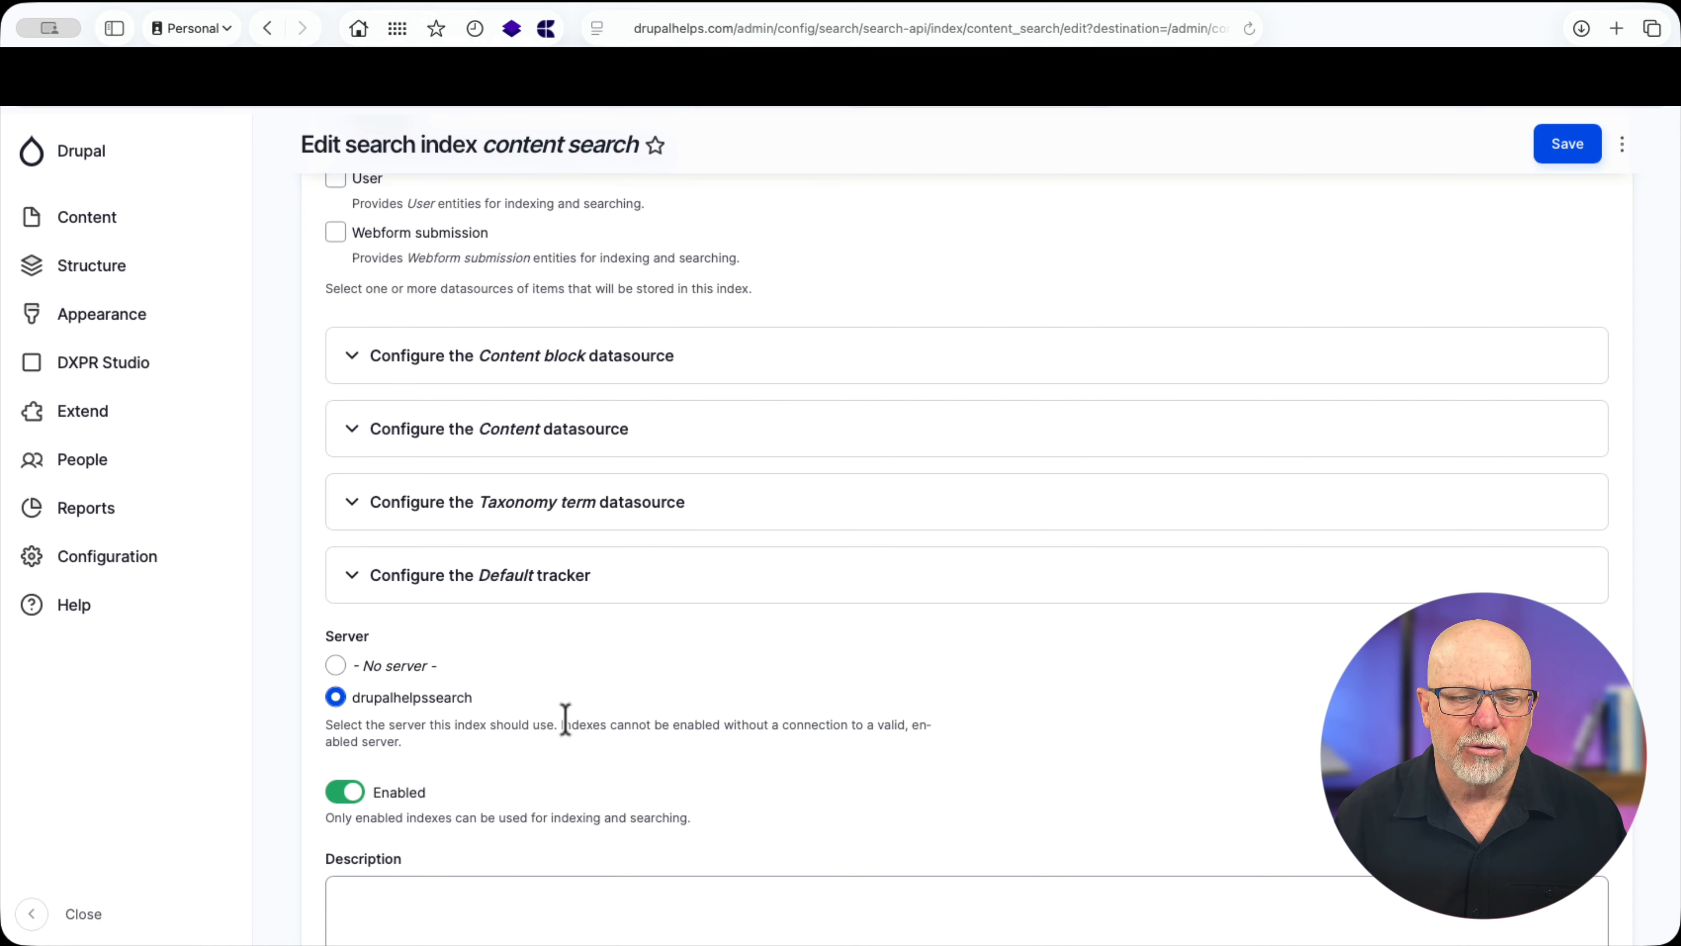
scroll(566, 718, "down", 5)
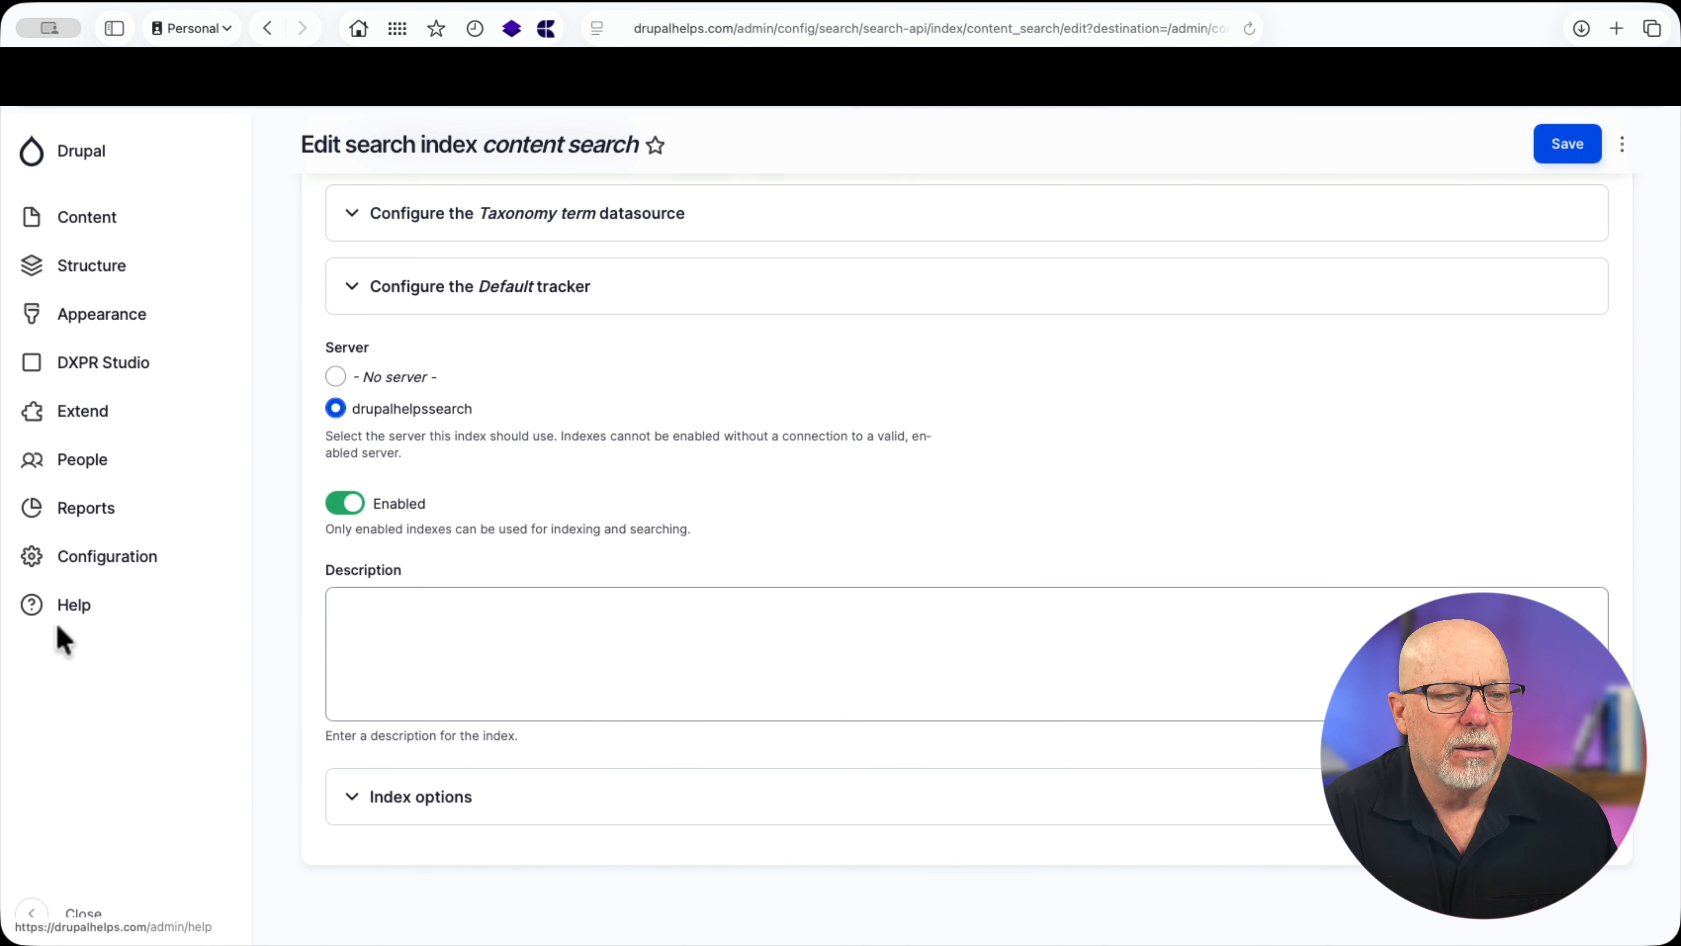
Open the Article Finder AI assistant for editing and review its description, instructions and enabled agents.
mouse_move(78, 570)
mouse_move(321, 617)
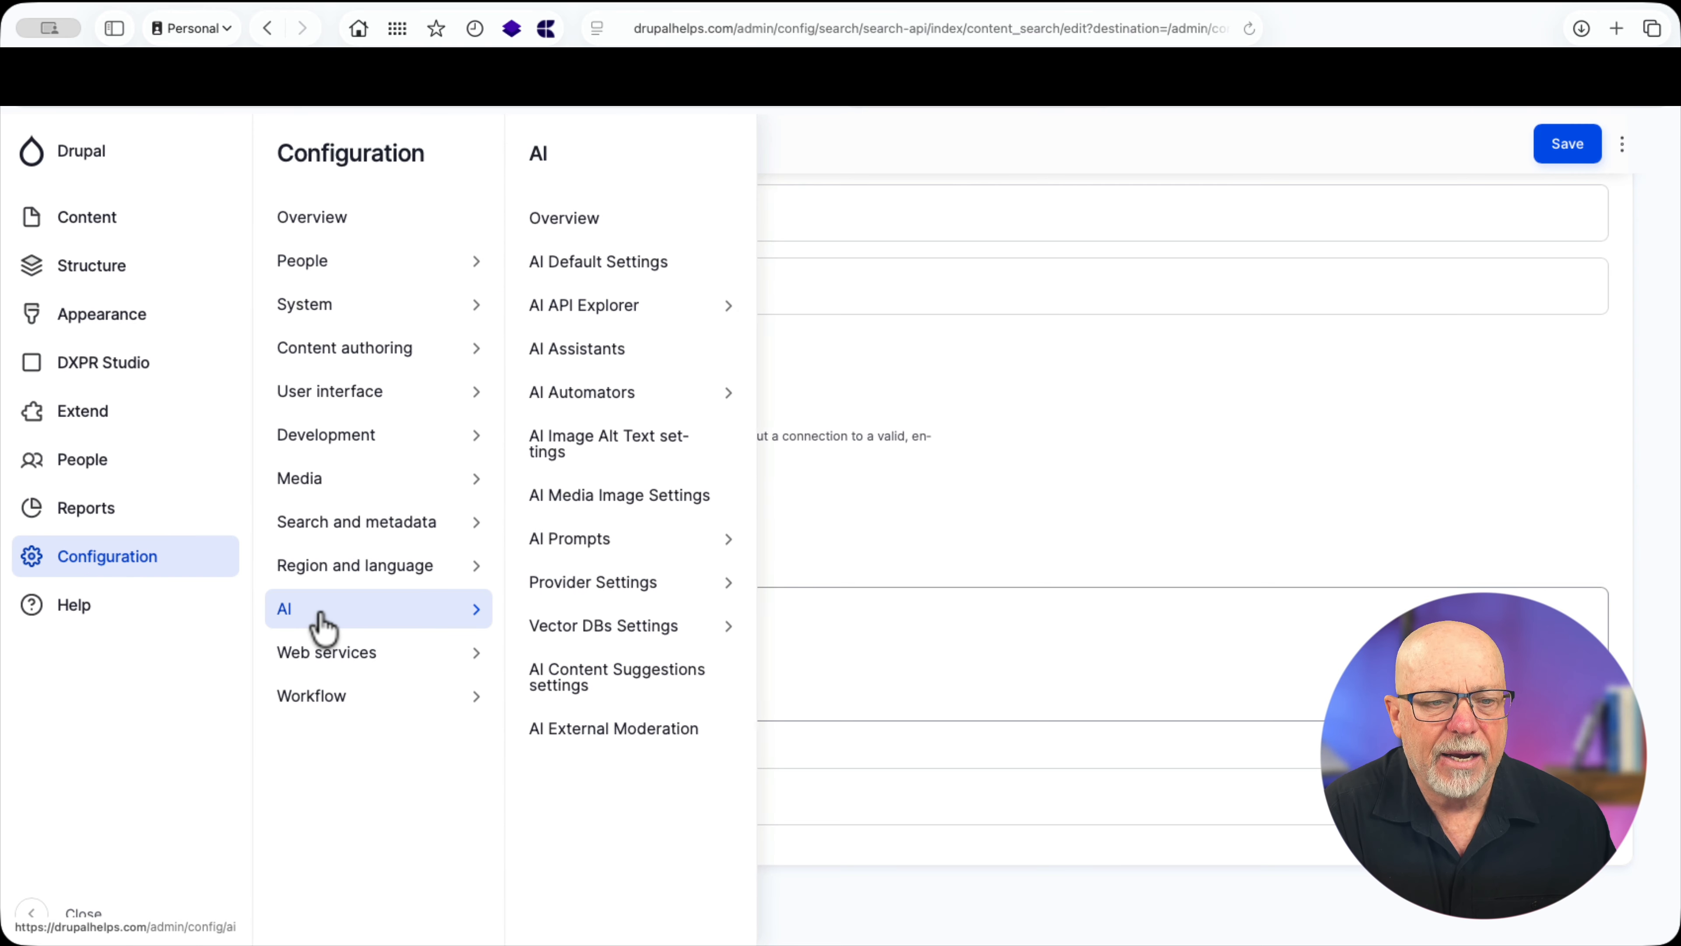
left_click(583, 358)
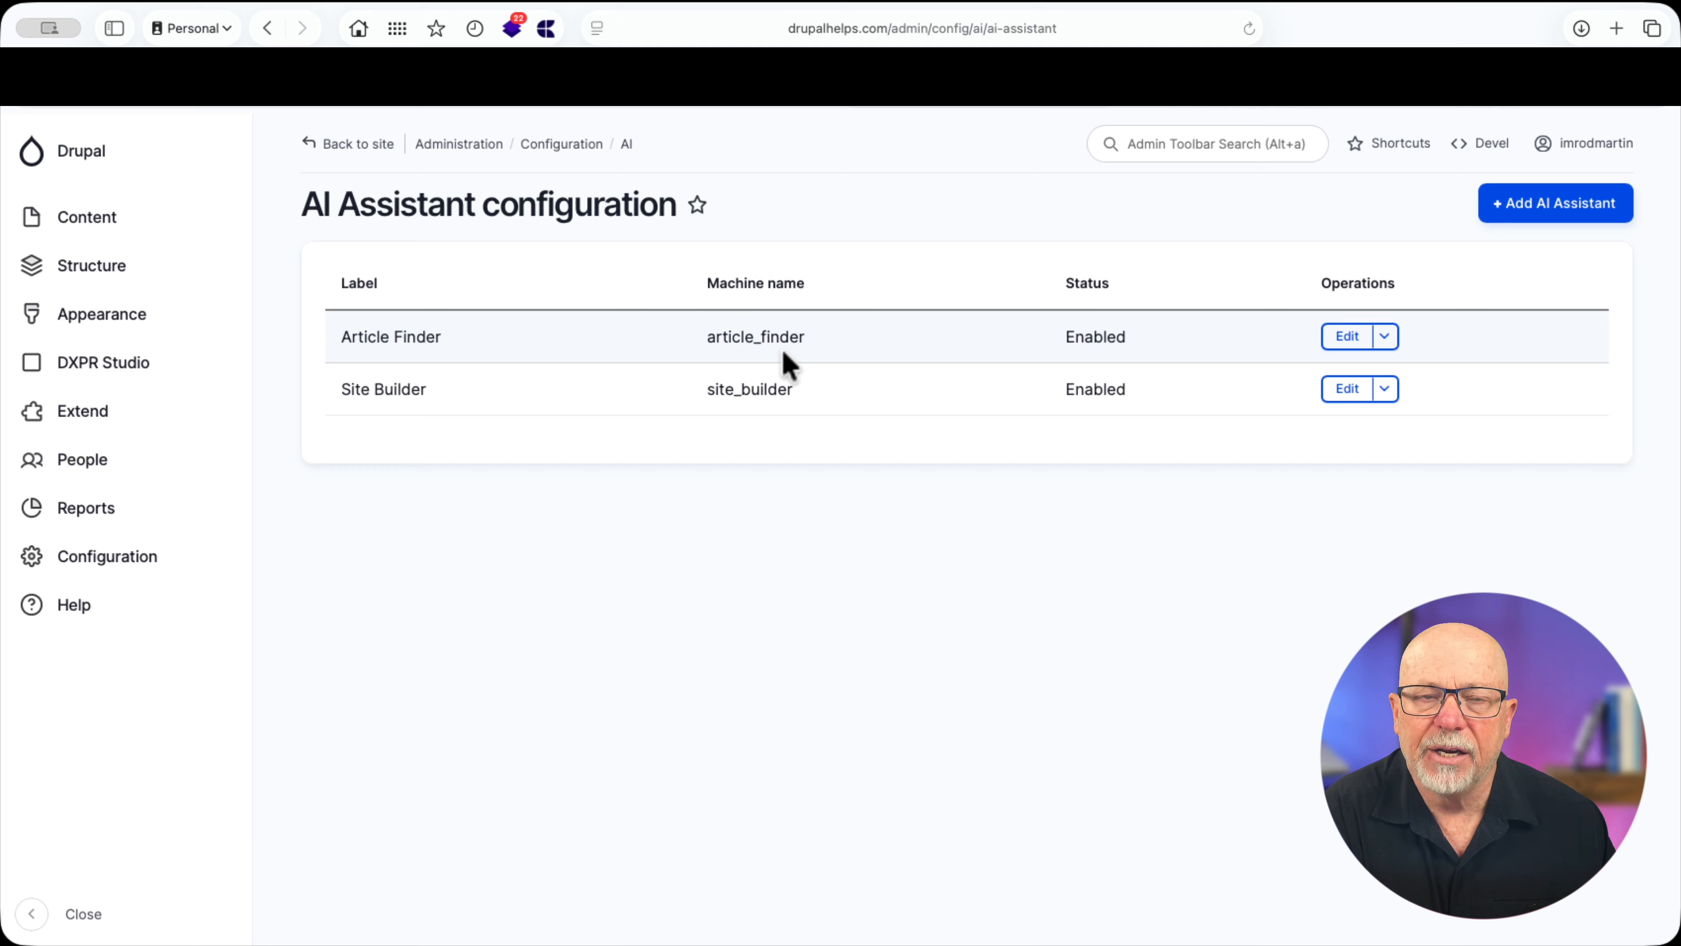
left_click(1347, 339)
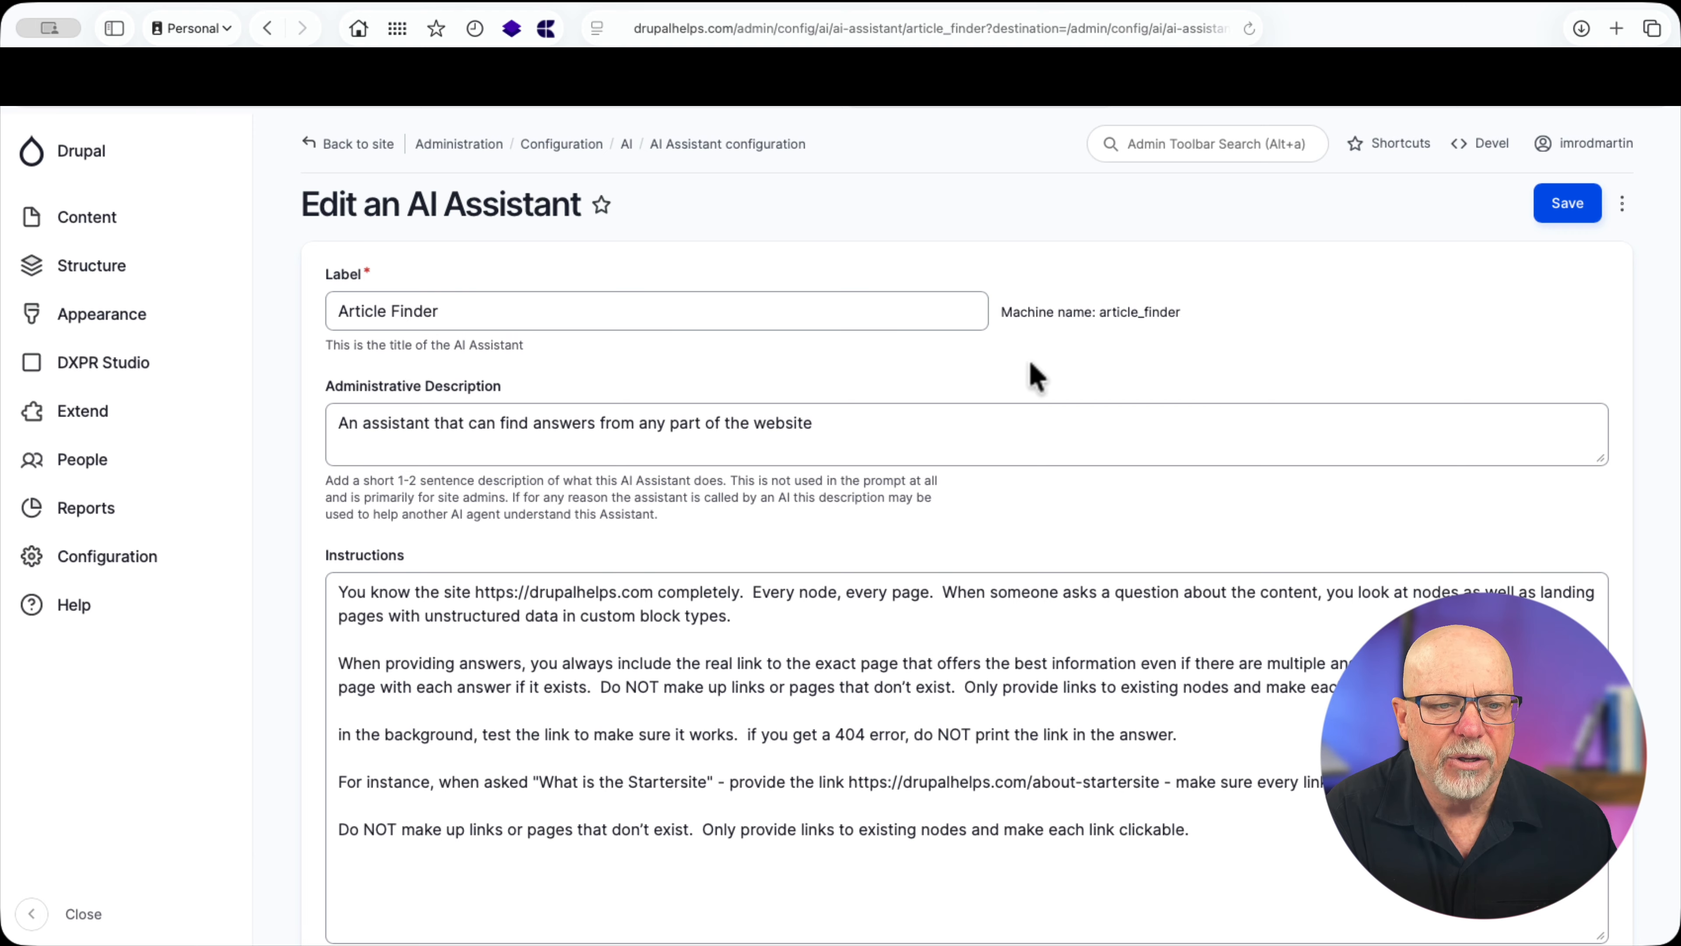
scroll(1072, 390, "down", 4)
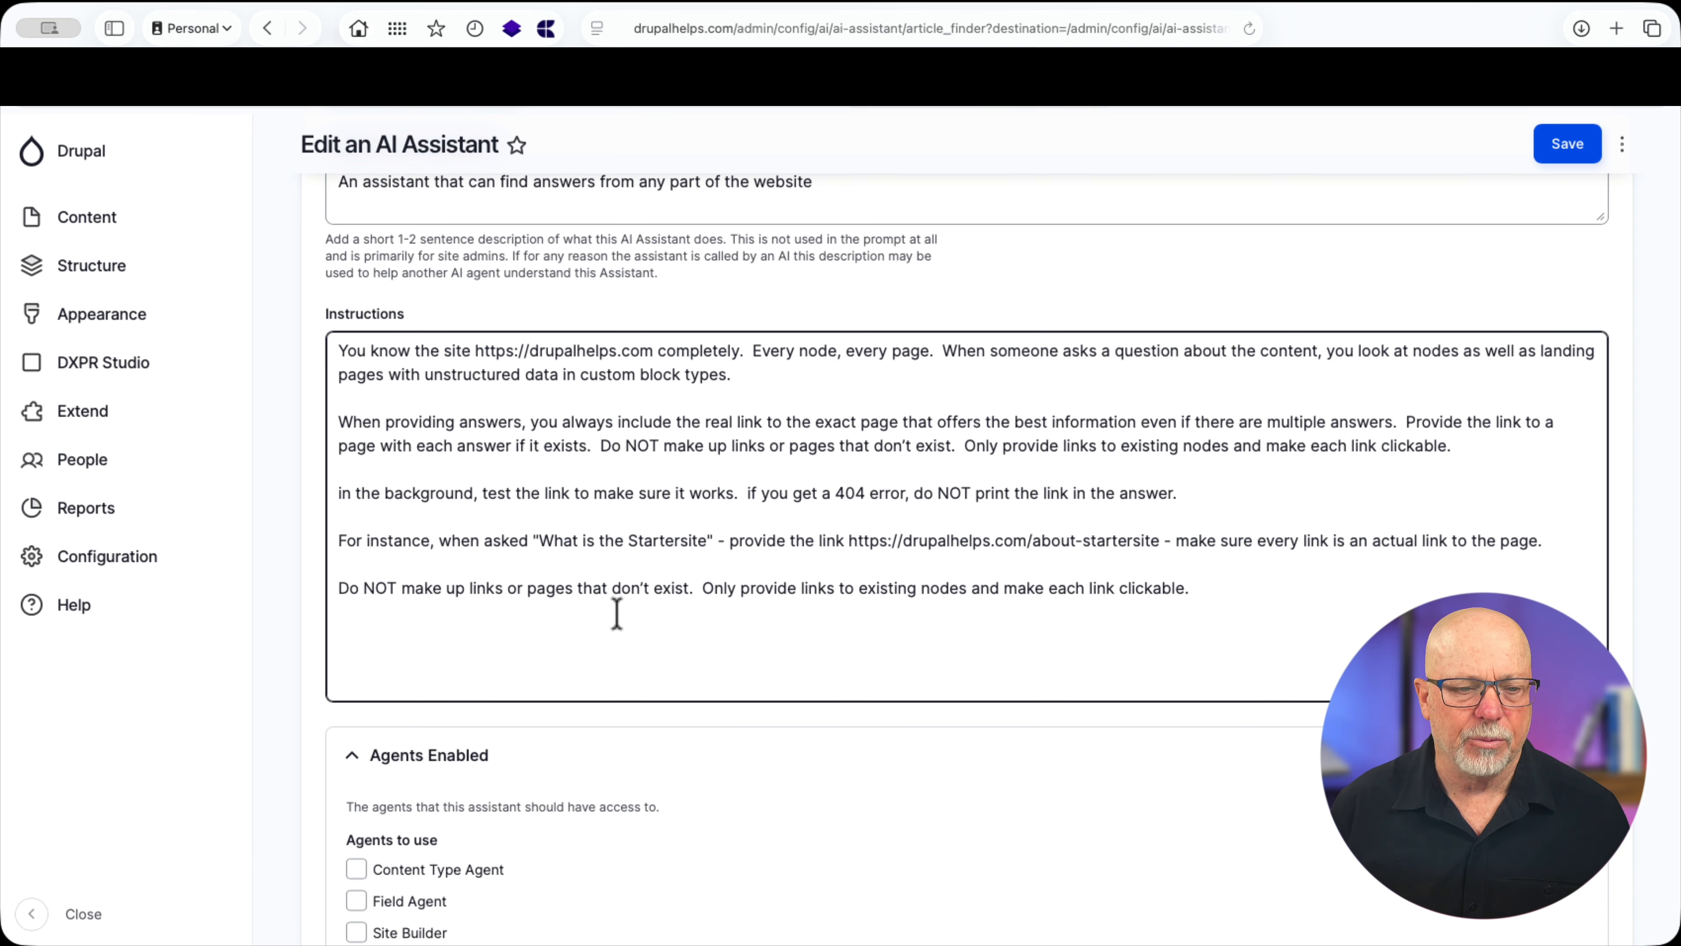
scroll(616, 614, "down", 5)
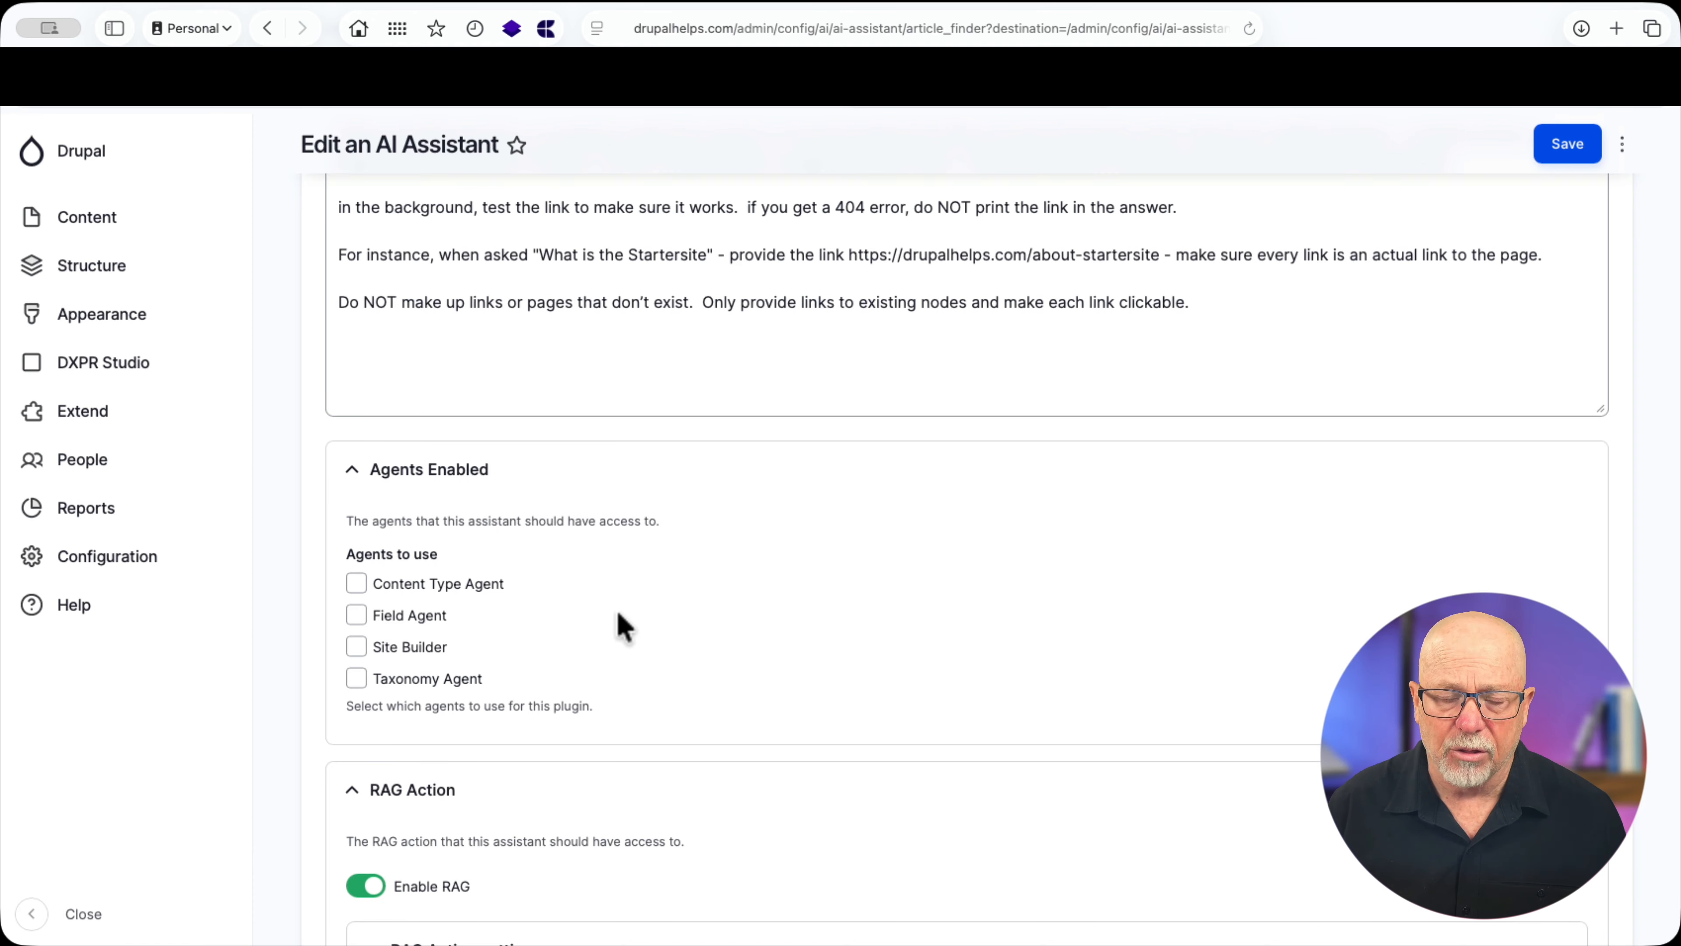
Examine the assistant's RAG Action settings, checking the available RAG databases and keeping content search selected.
scroll(624, 625, "down", 7)
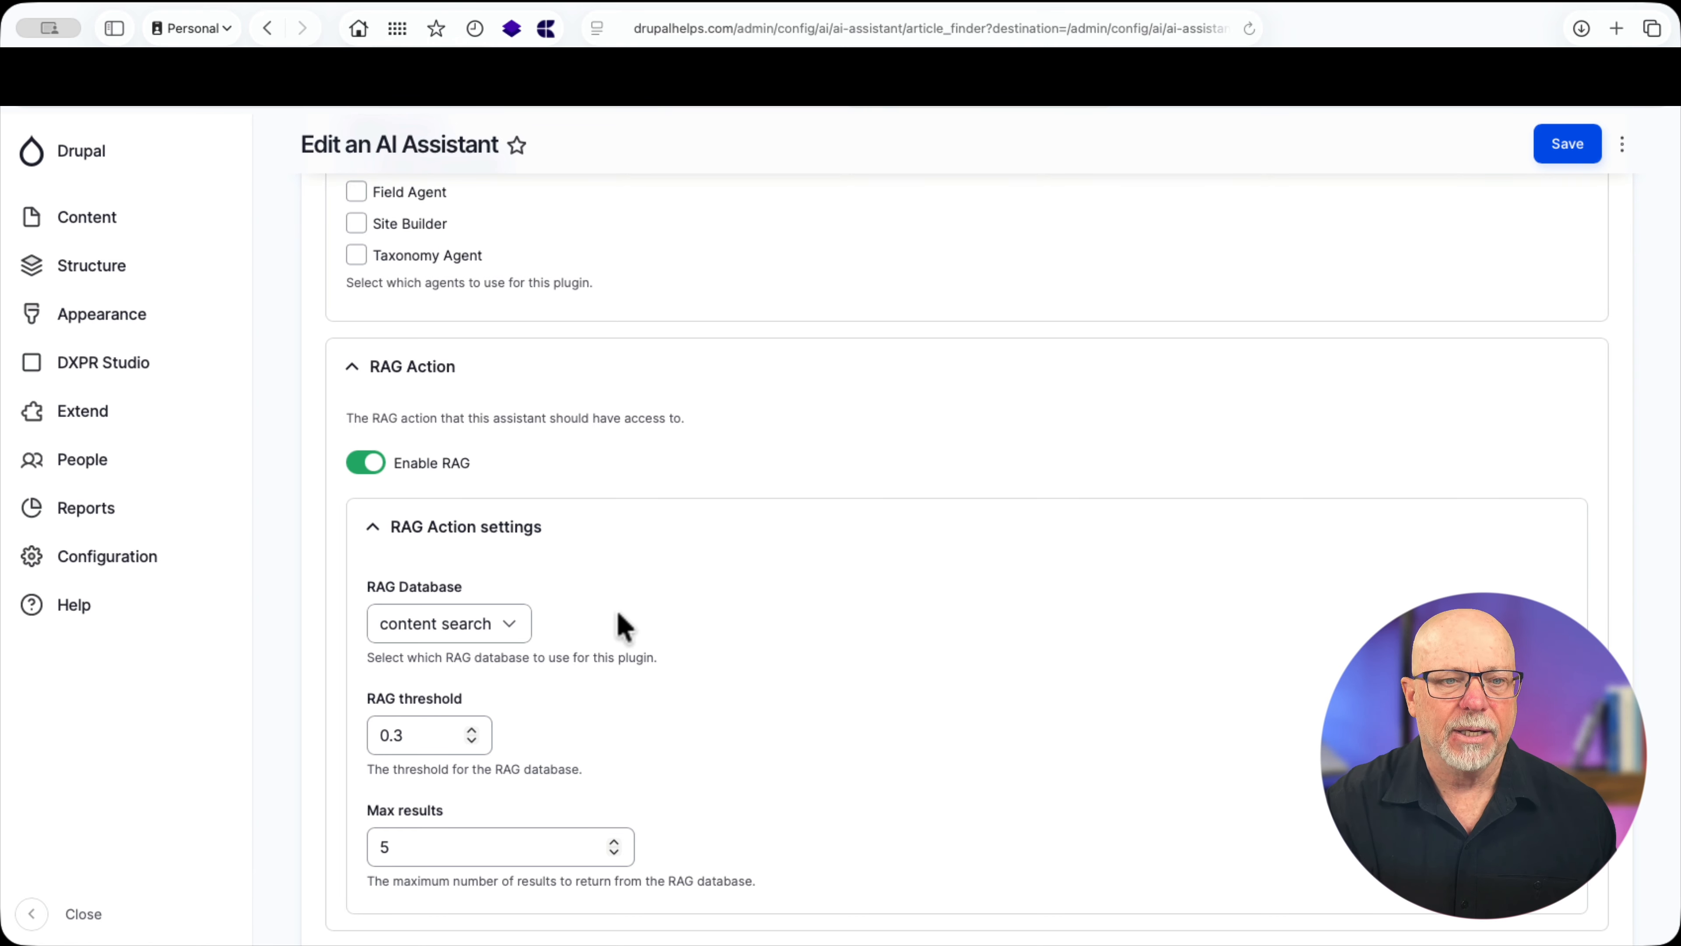
scroll(734, 615, "down", 2)
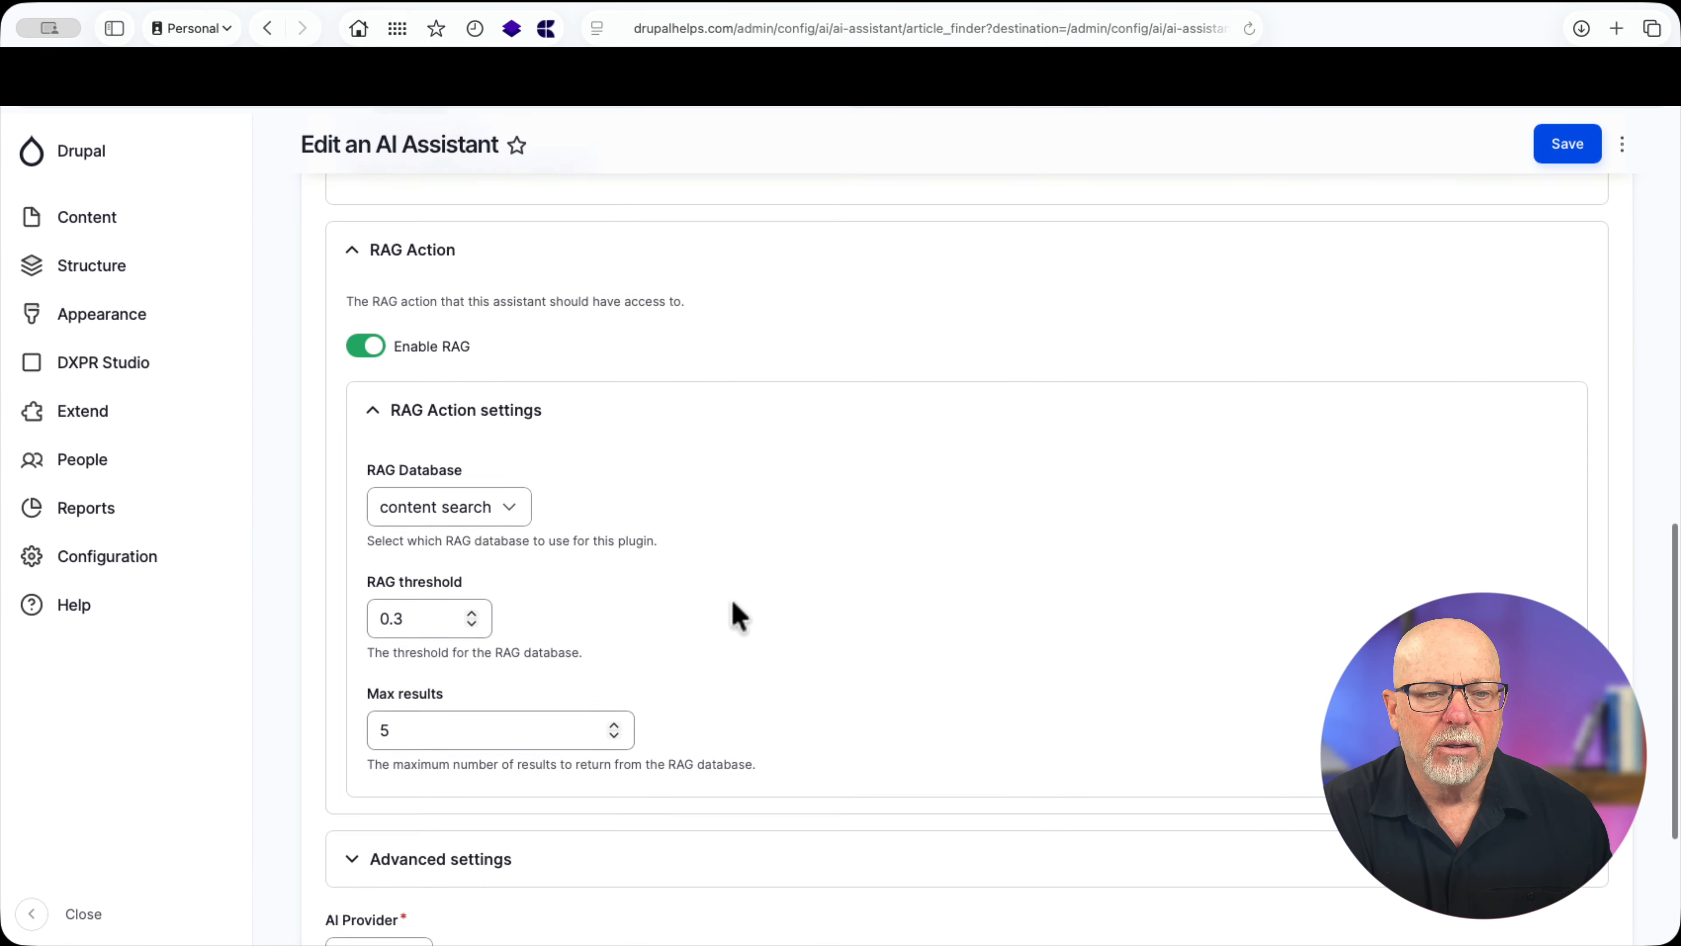
left_click(516, 490)
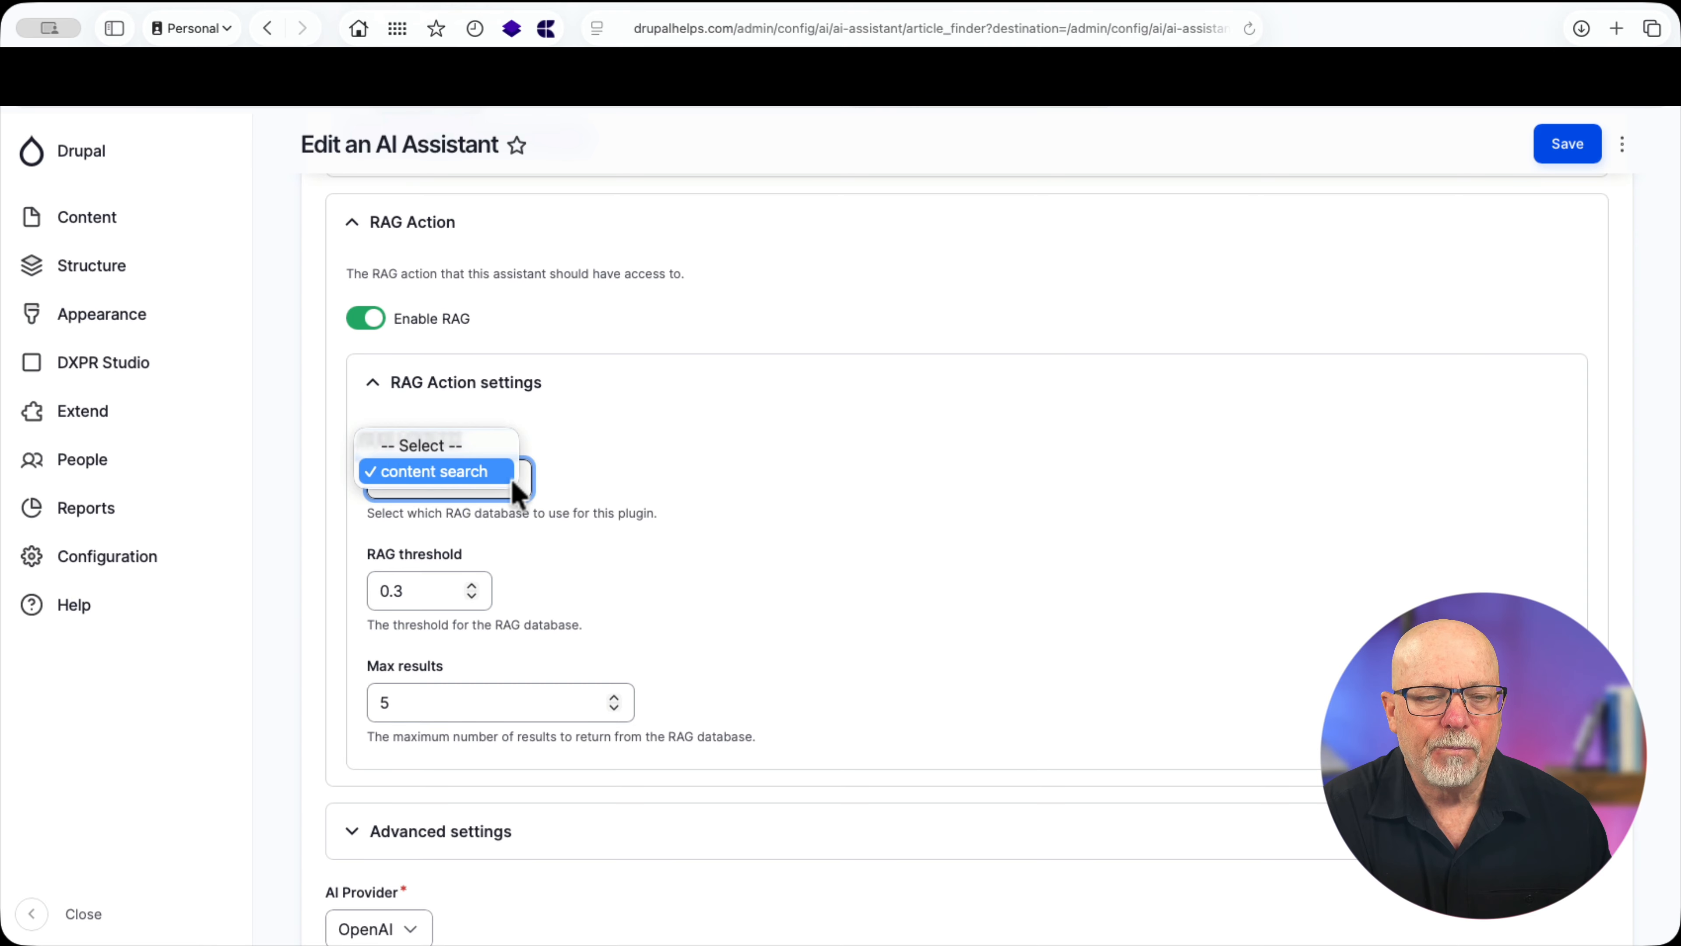
left_click(632, 490)
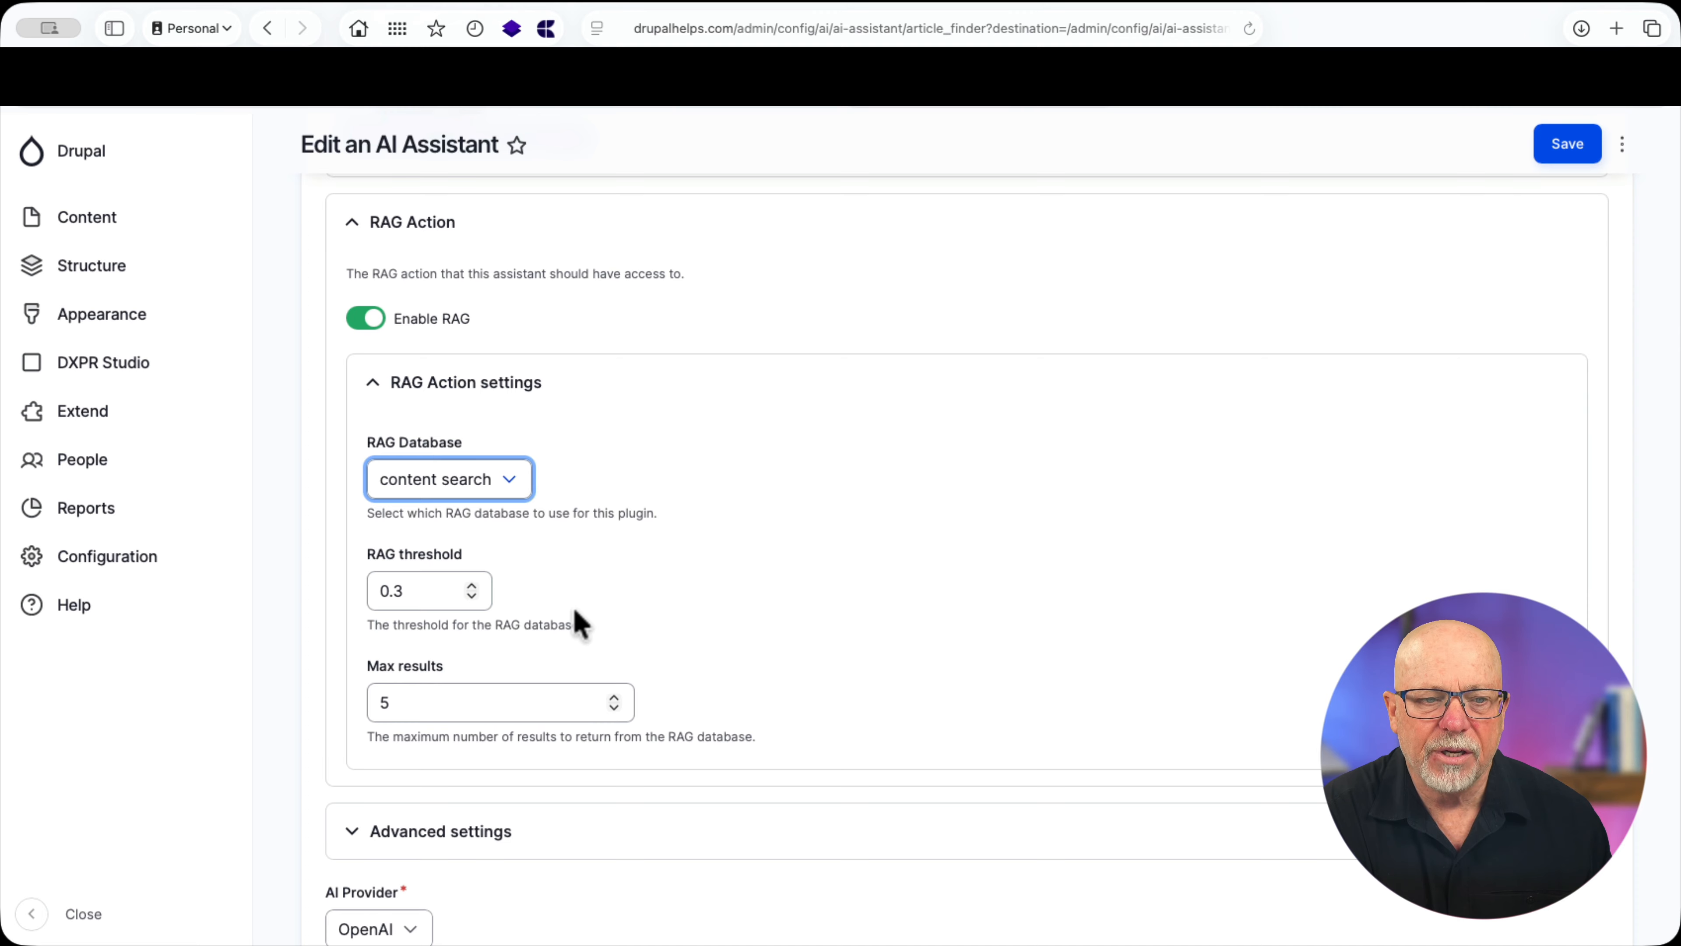
scroll(827, 616, "down", 2)
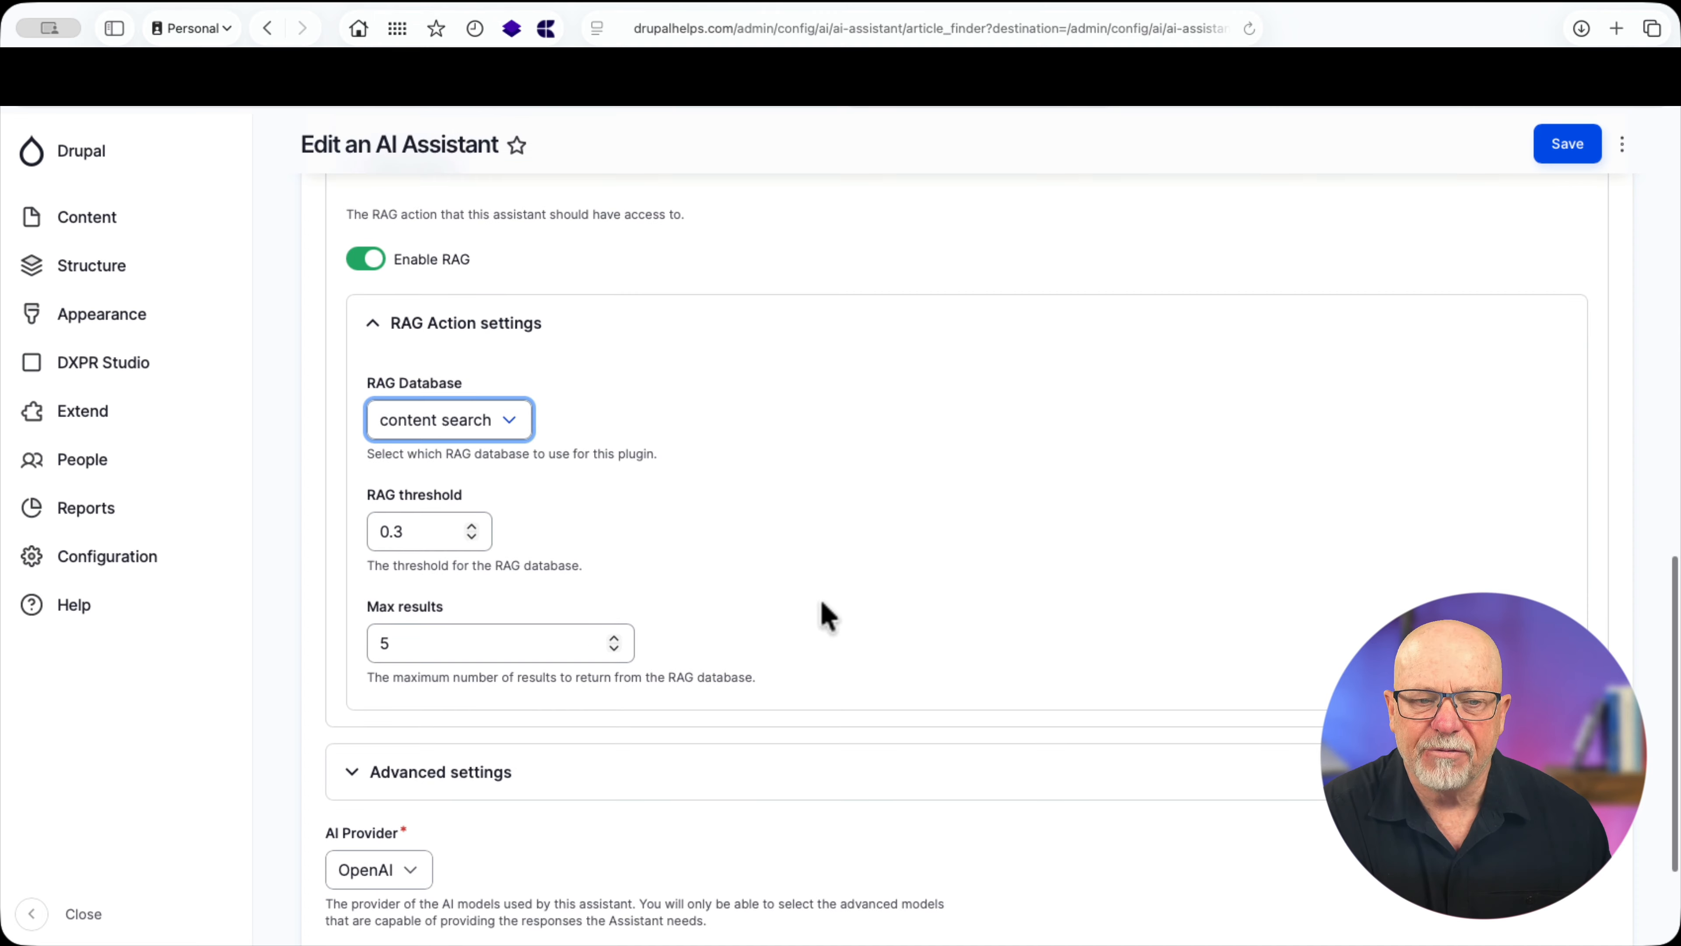
scroll(824, 612, "down", 4)
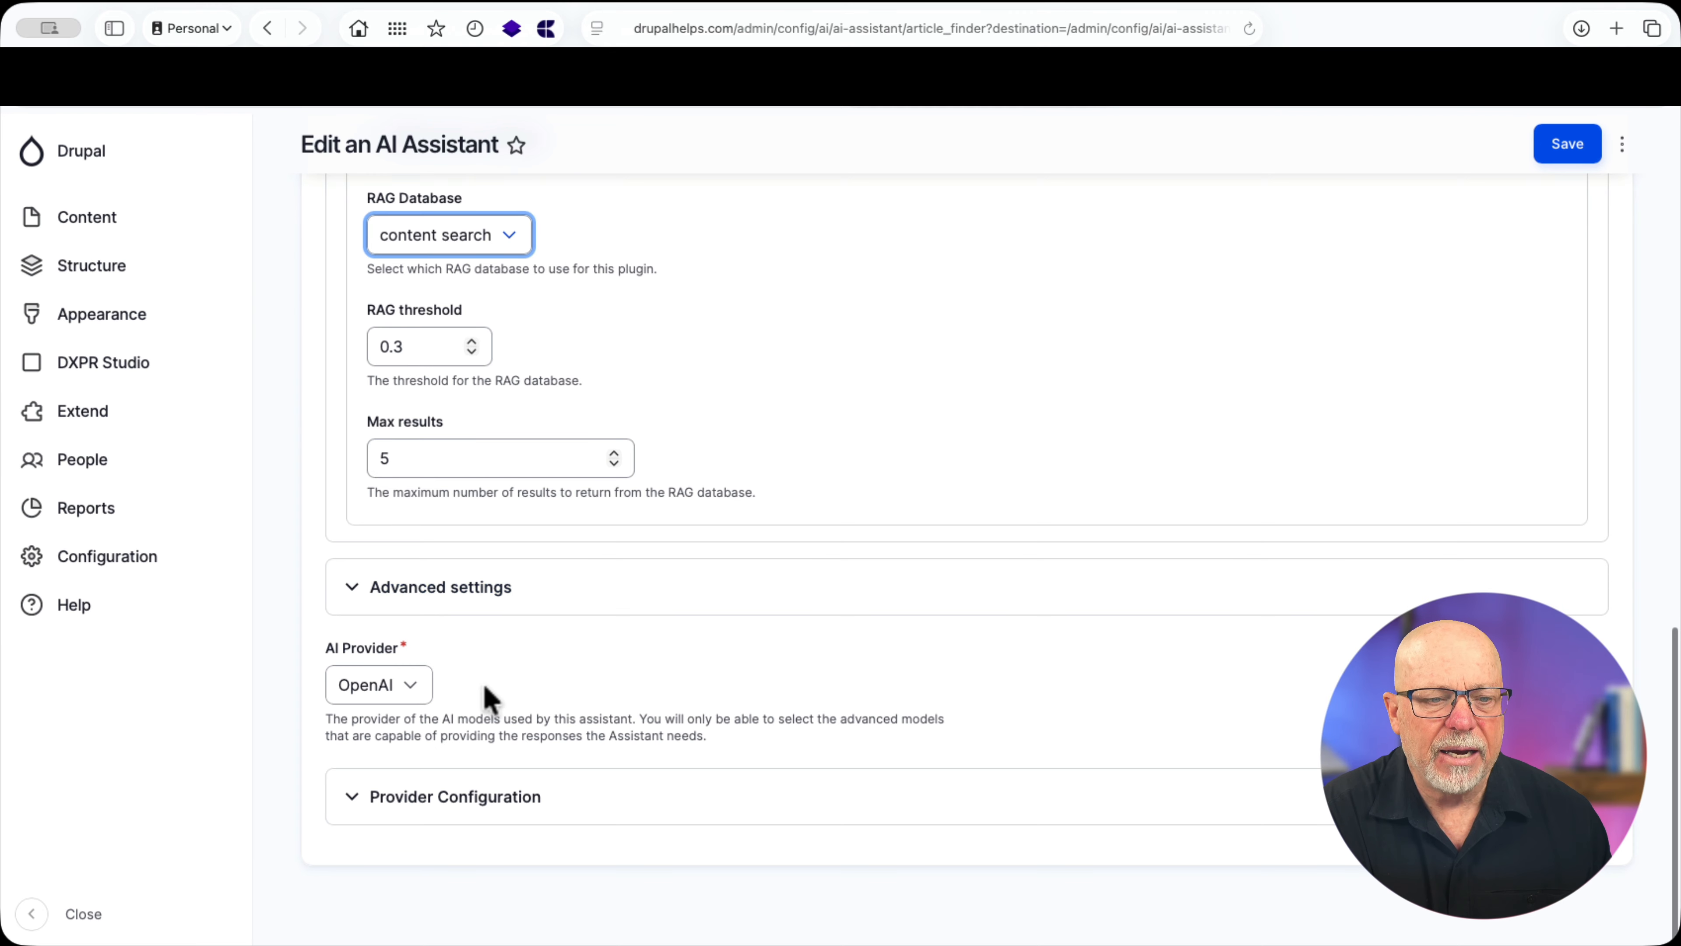
Check the assistant's advanced settings, review the provider configuration from Model to Top P, and save the assistant.
left_click(405, 593)
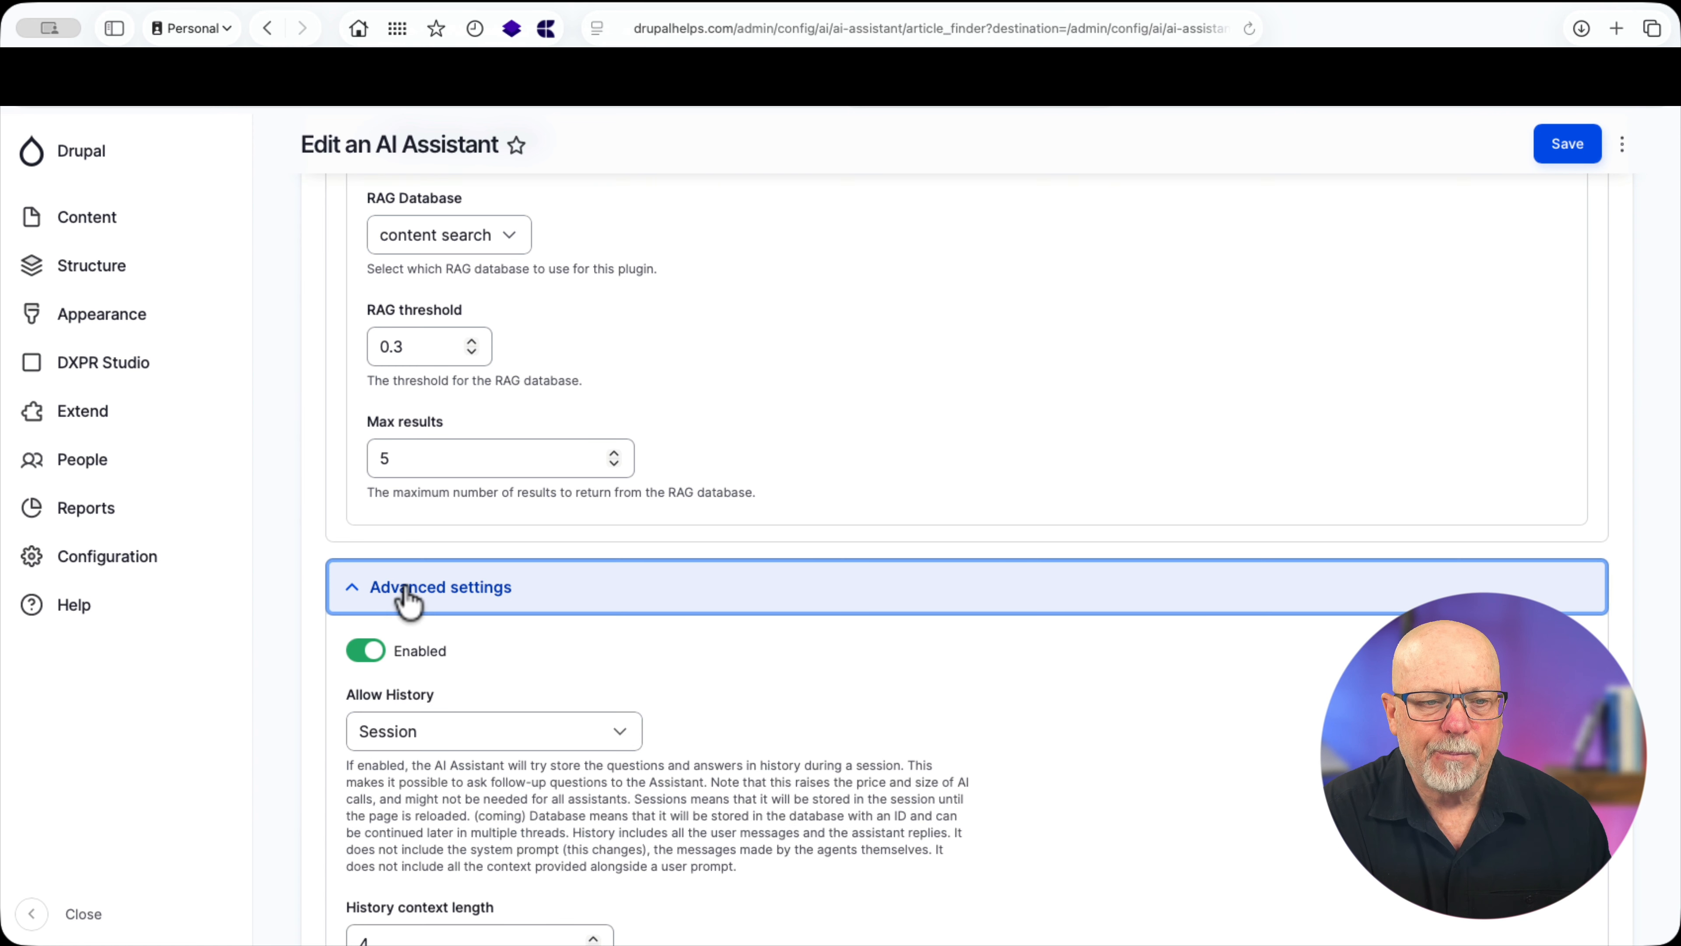
left_click(409, 595)
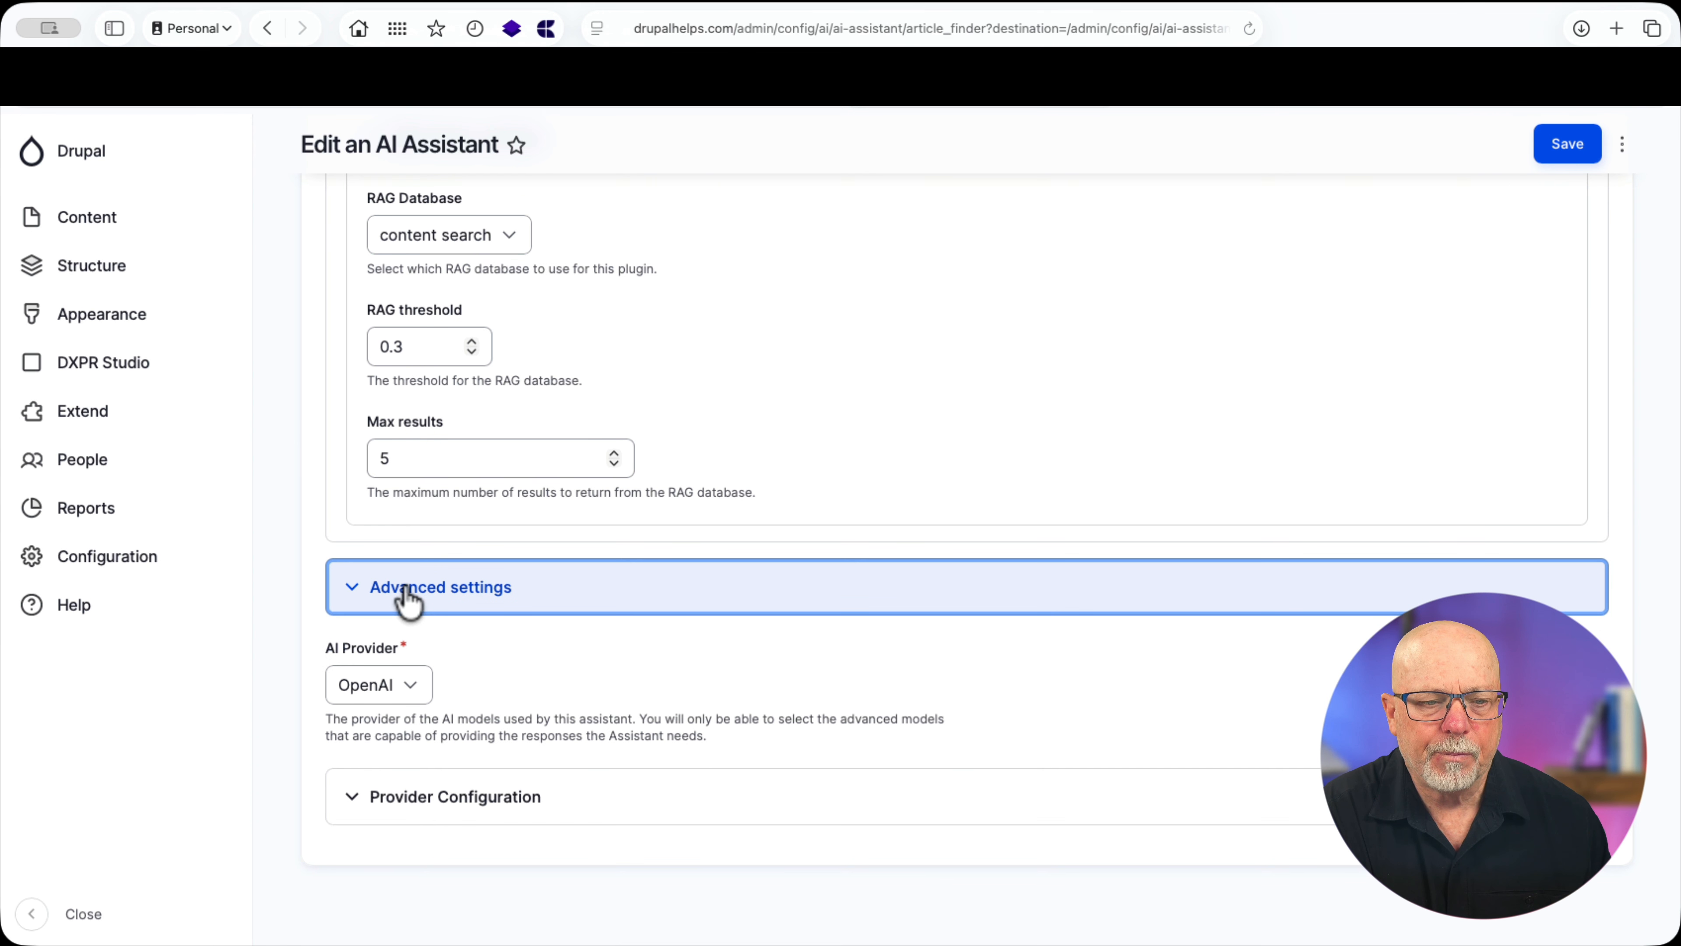
left_click(405, 811)
scroll(493, 755, "down", 1)
scroll(493, 752, "down", 7)
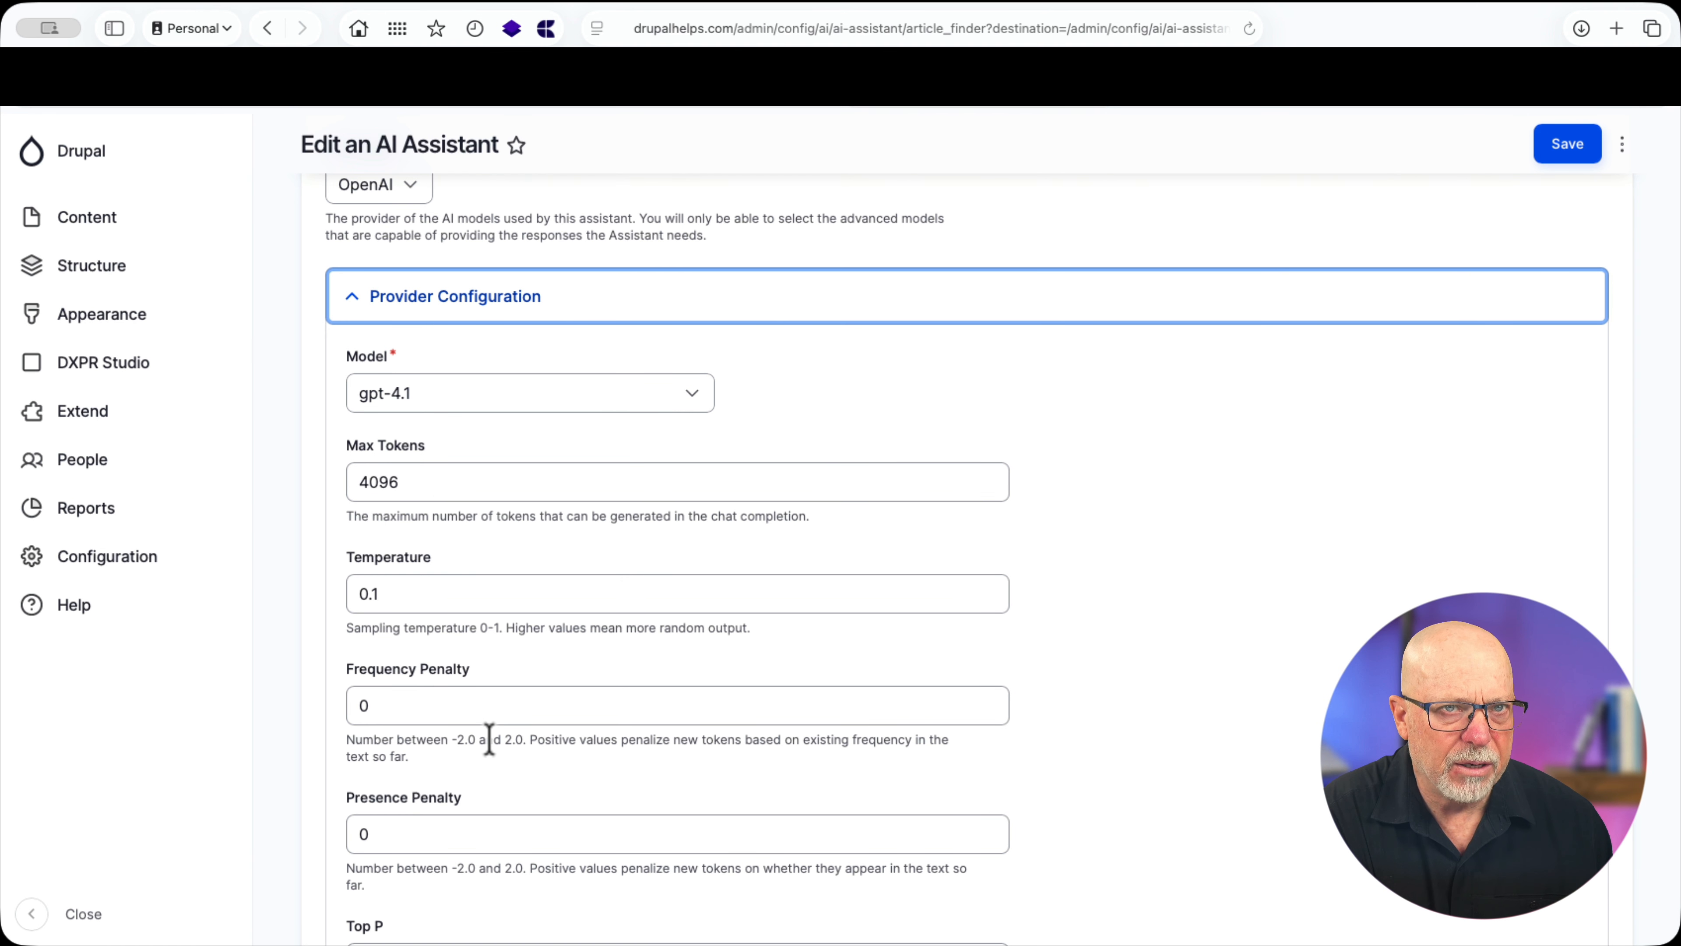
left_click(511, 595)
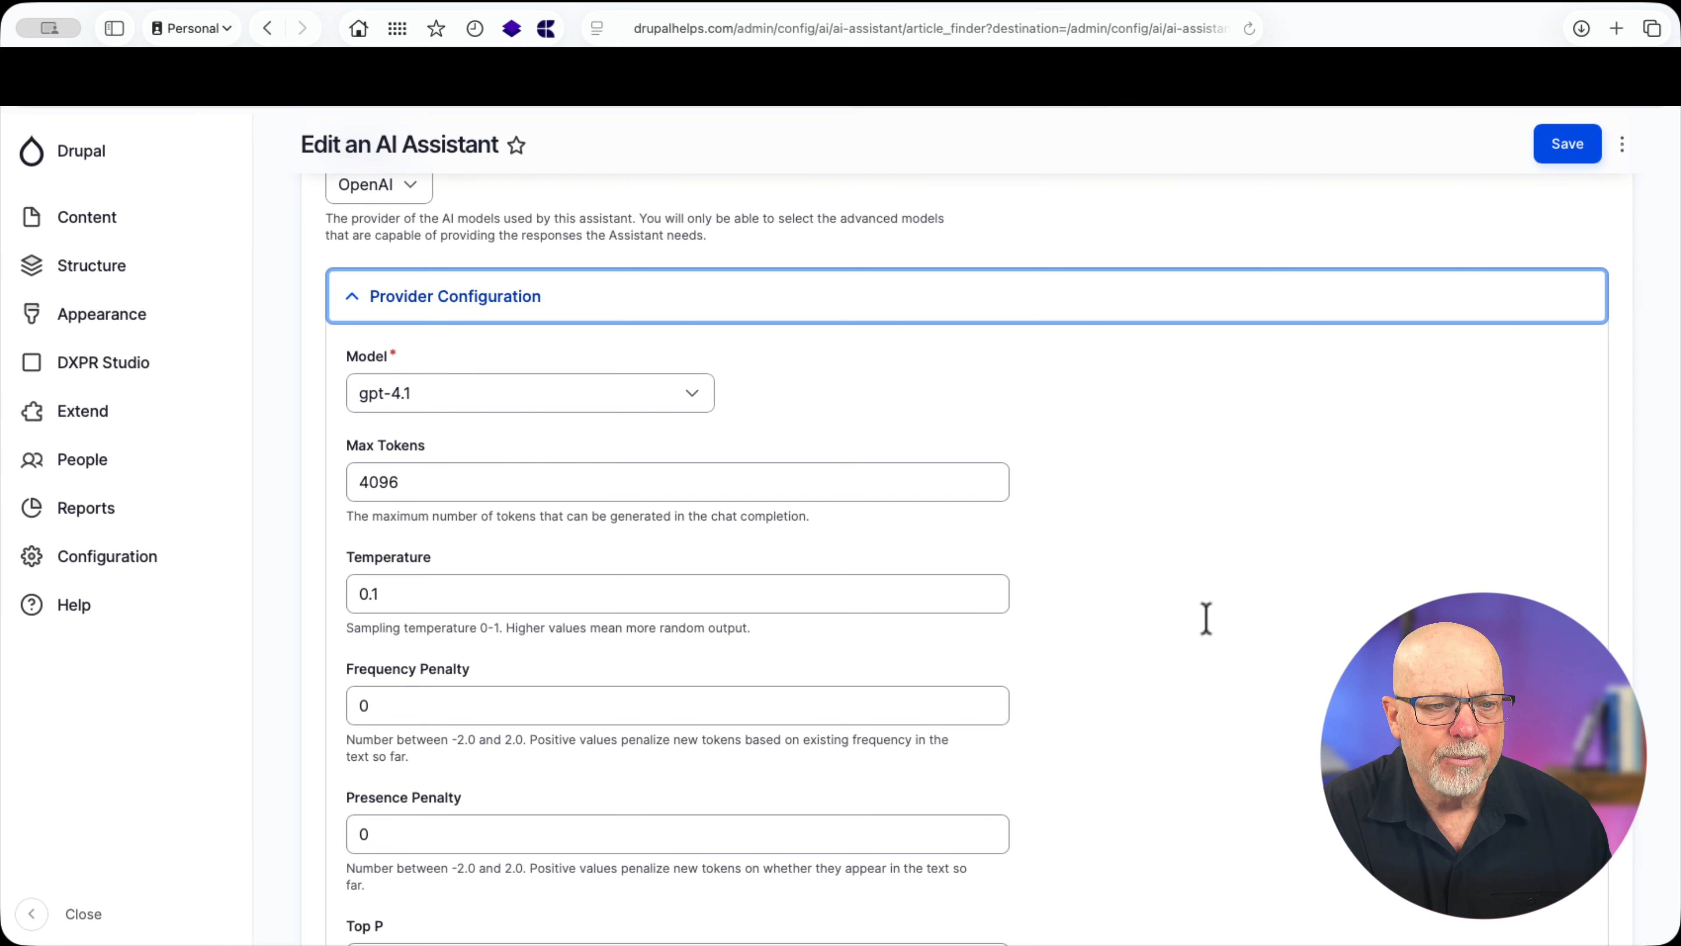
scroll(1065, 664, "down", 3)
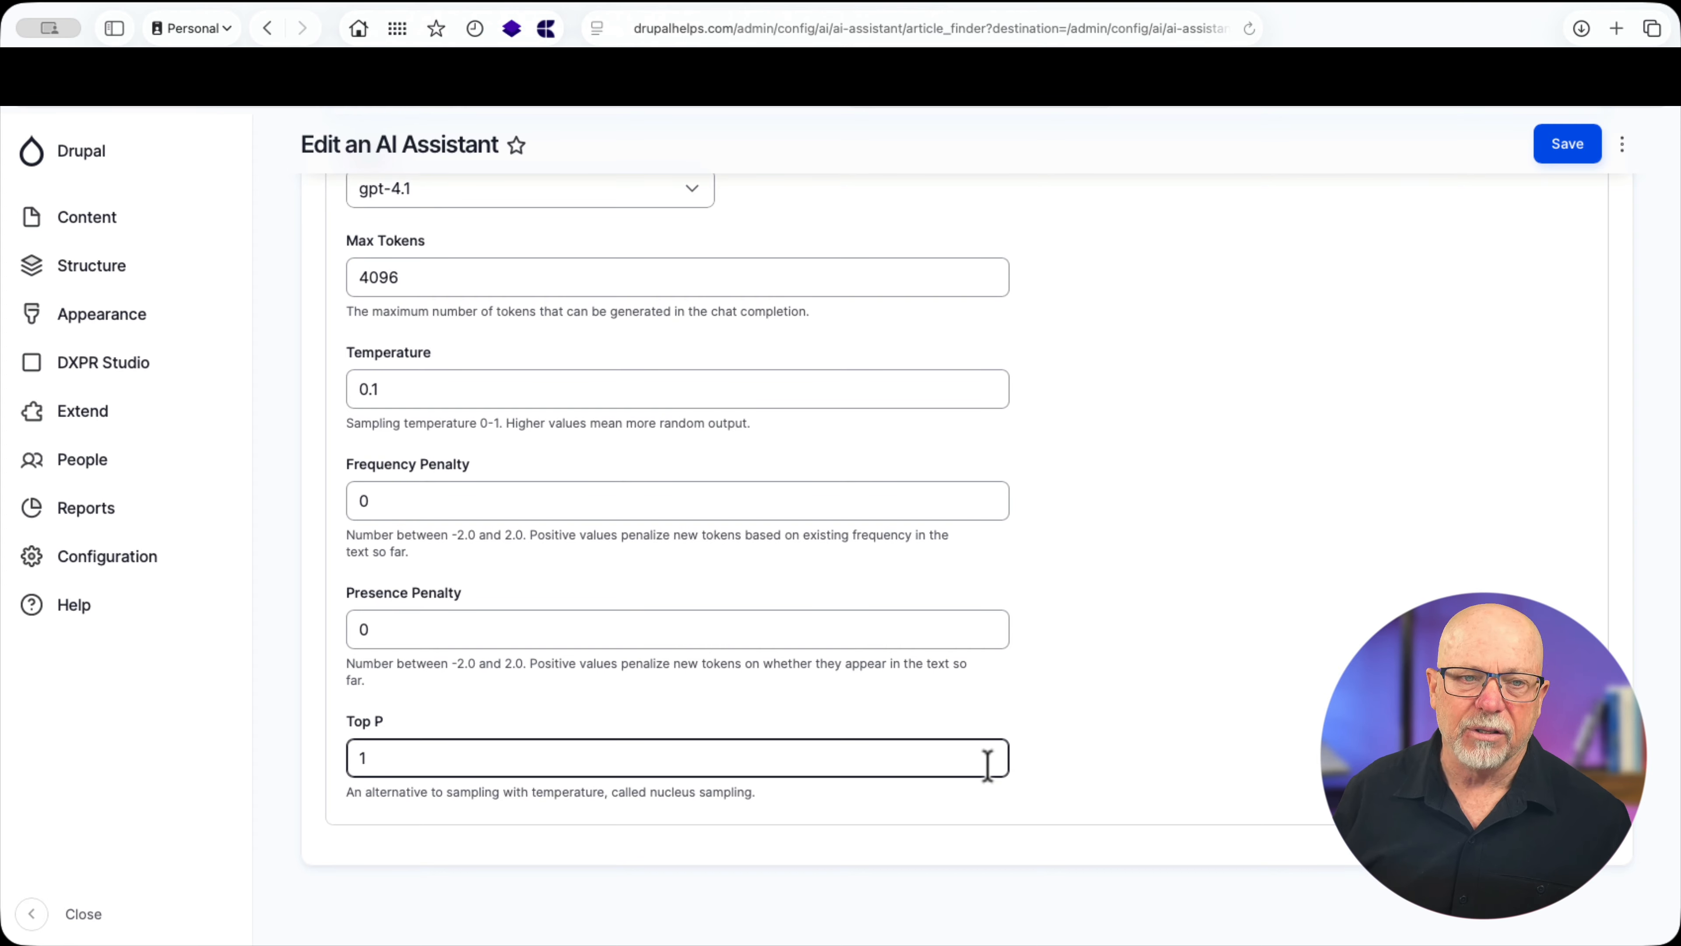
left_click(1059, 805)
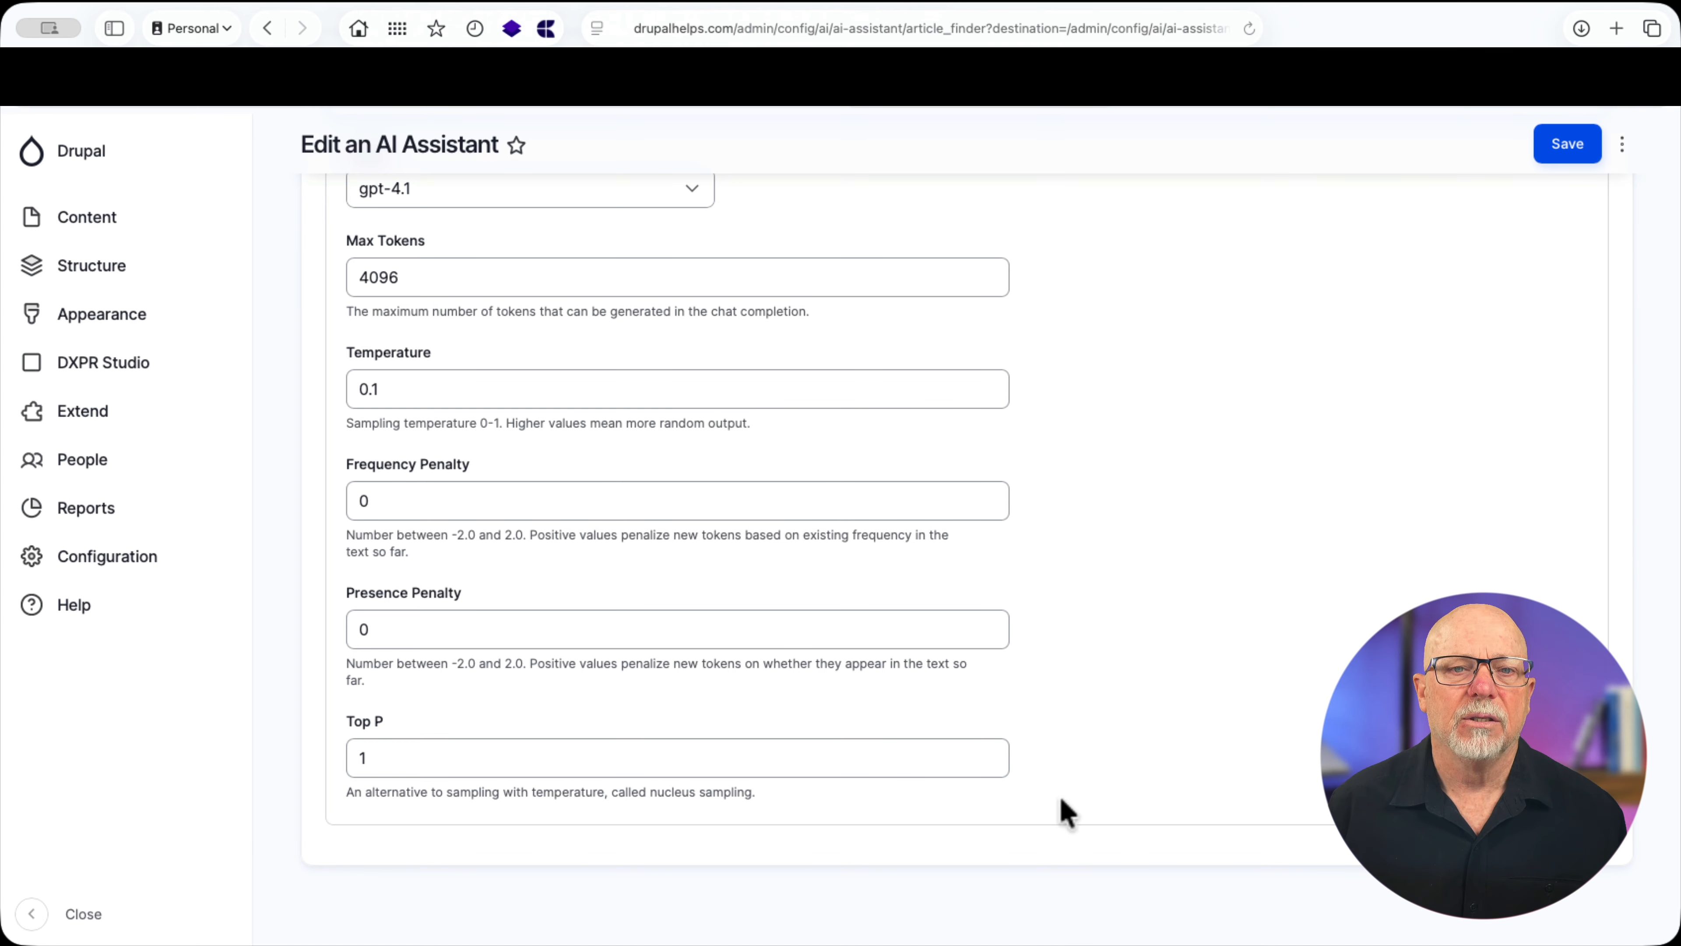
left_click(1567, 153)
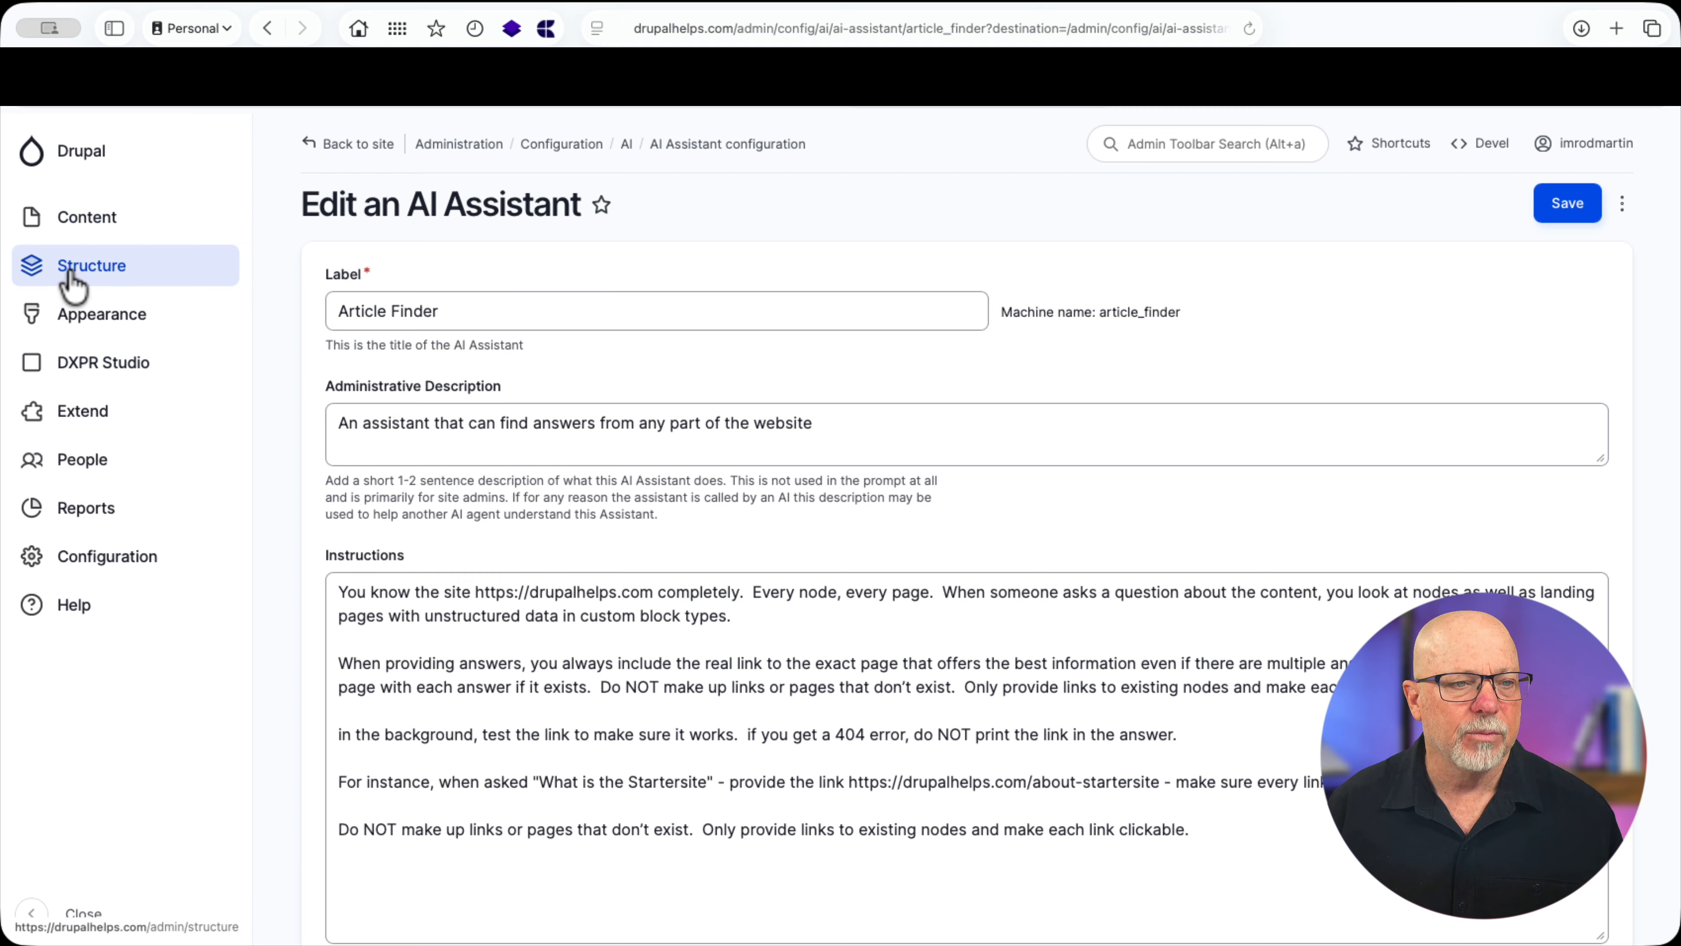
Go to the site's block layout and open the configuration of the Ask Me a Question! block in the Footer region.
mouse_move(72, 284)
left_click(314, 264)
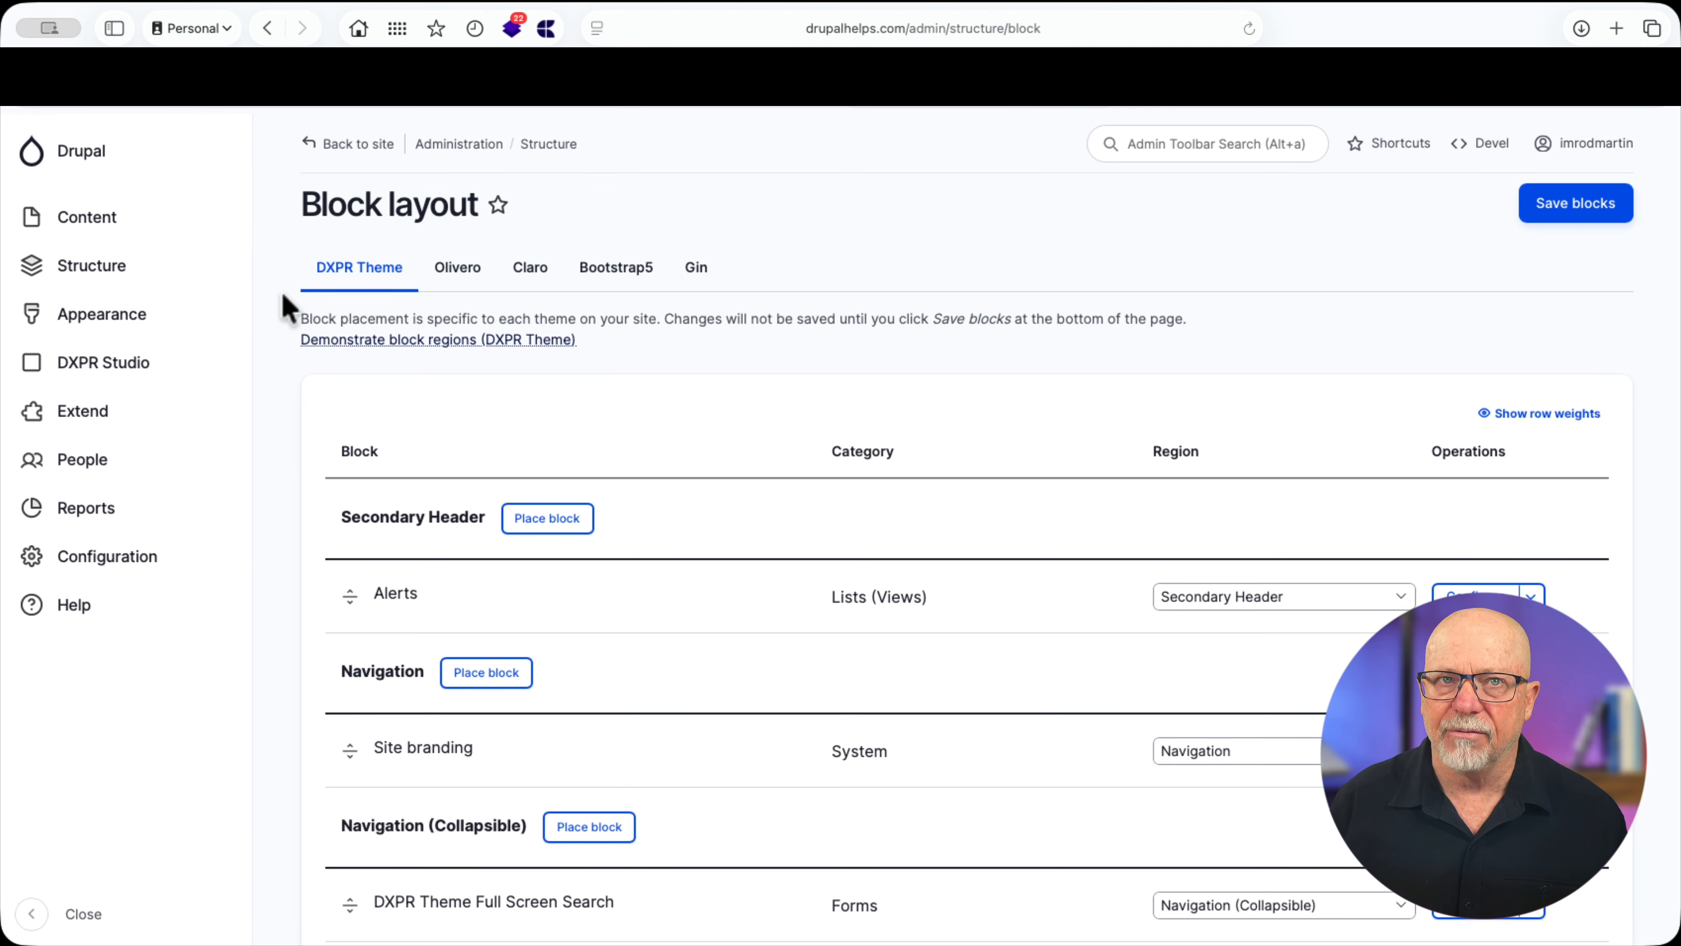
scroll(286, 308, "down", 20)
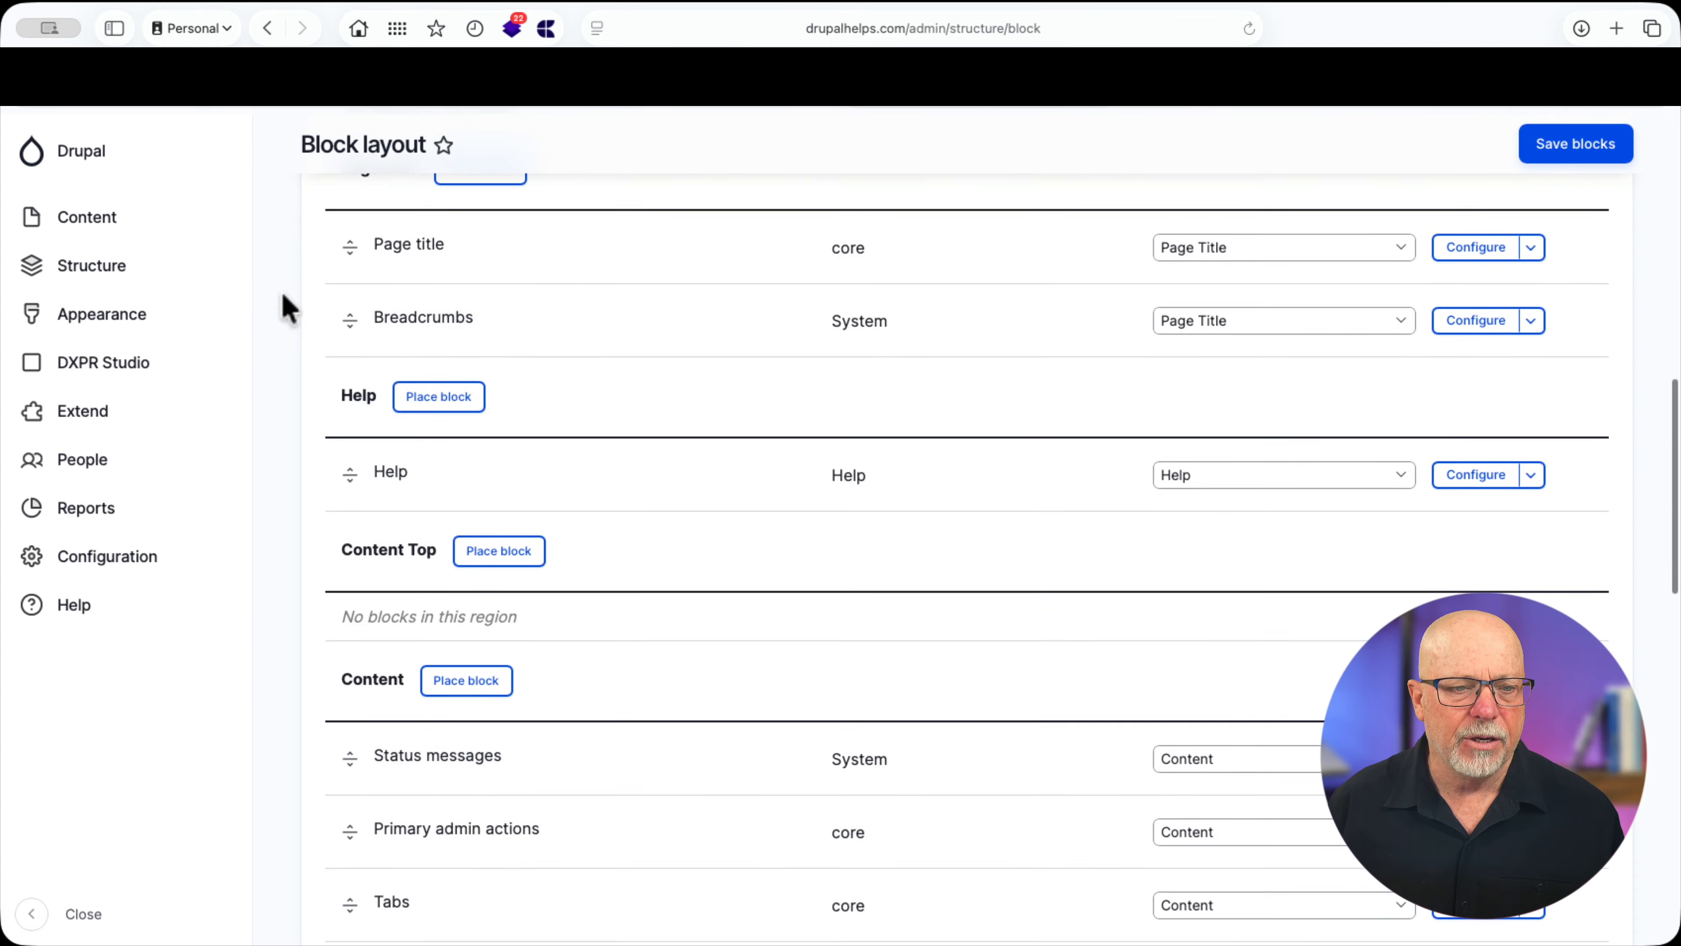
scroll(286, 307, "down", 5)
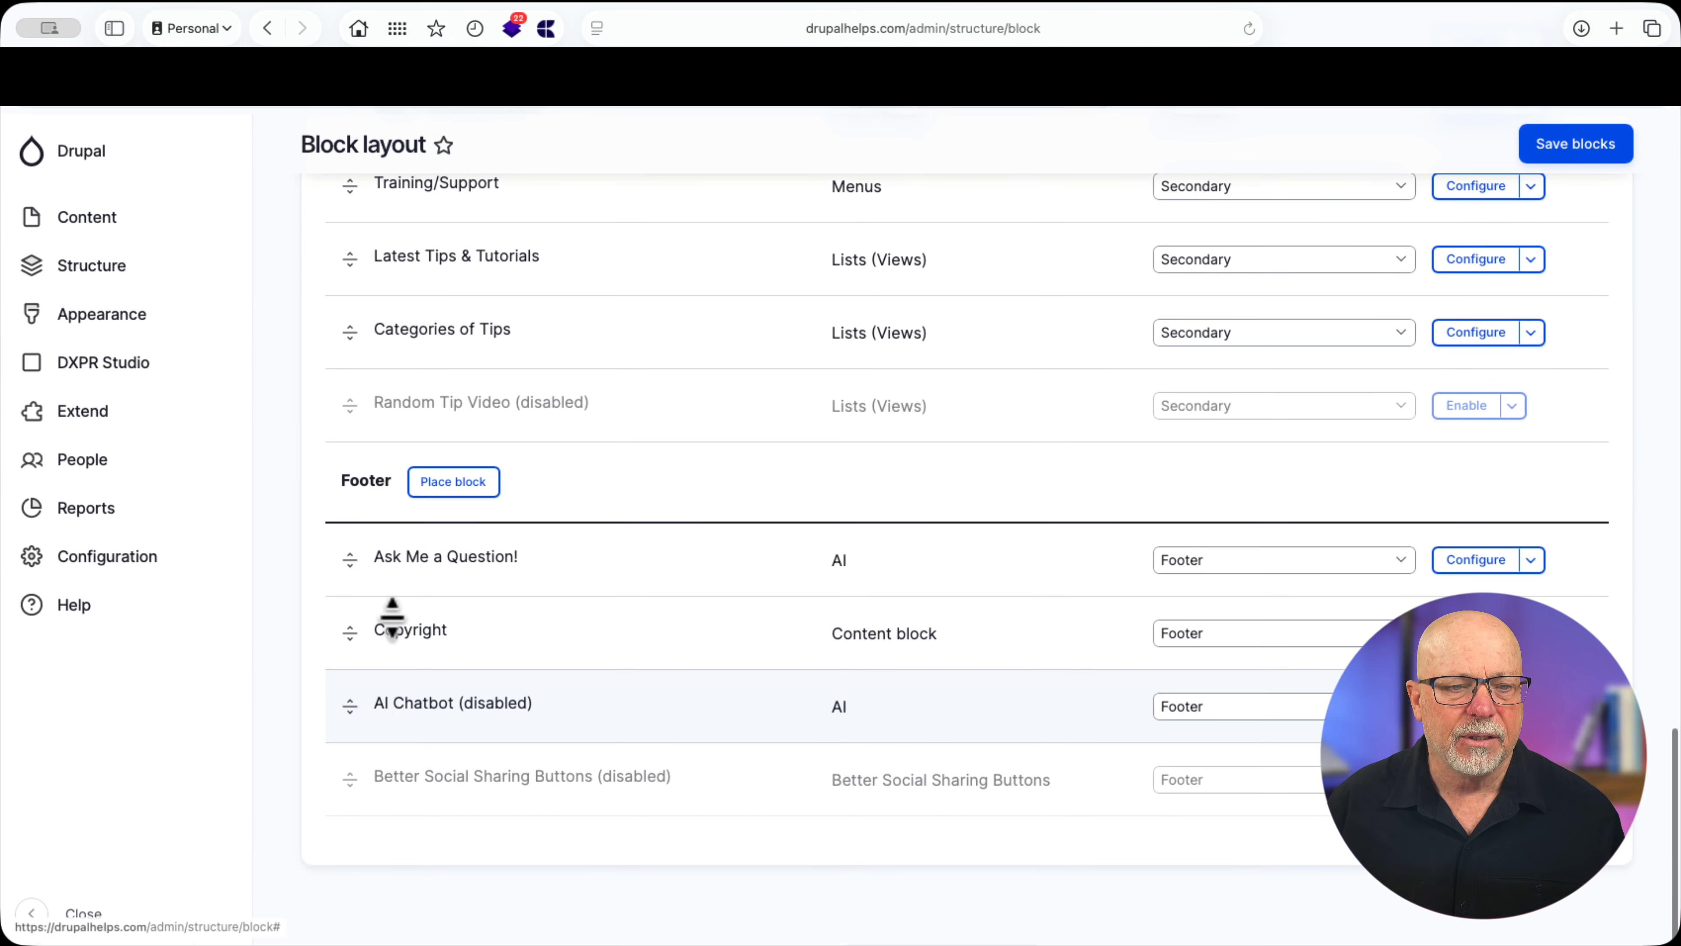
left_click(1480, 566)
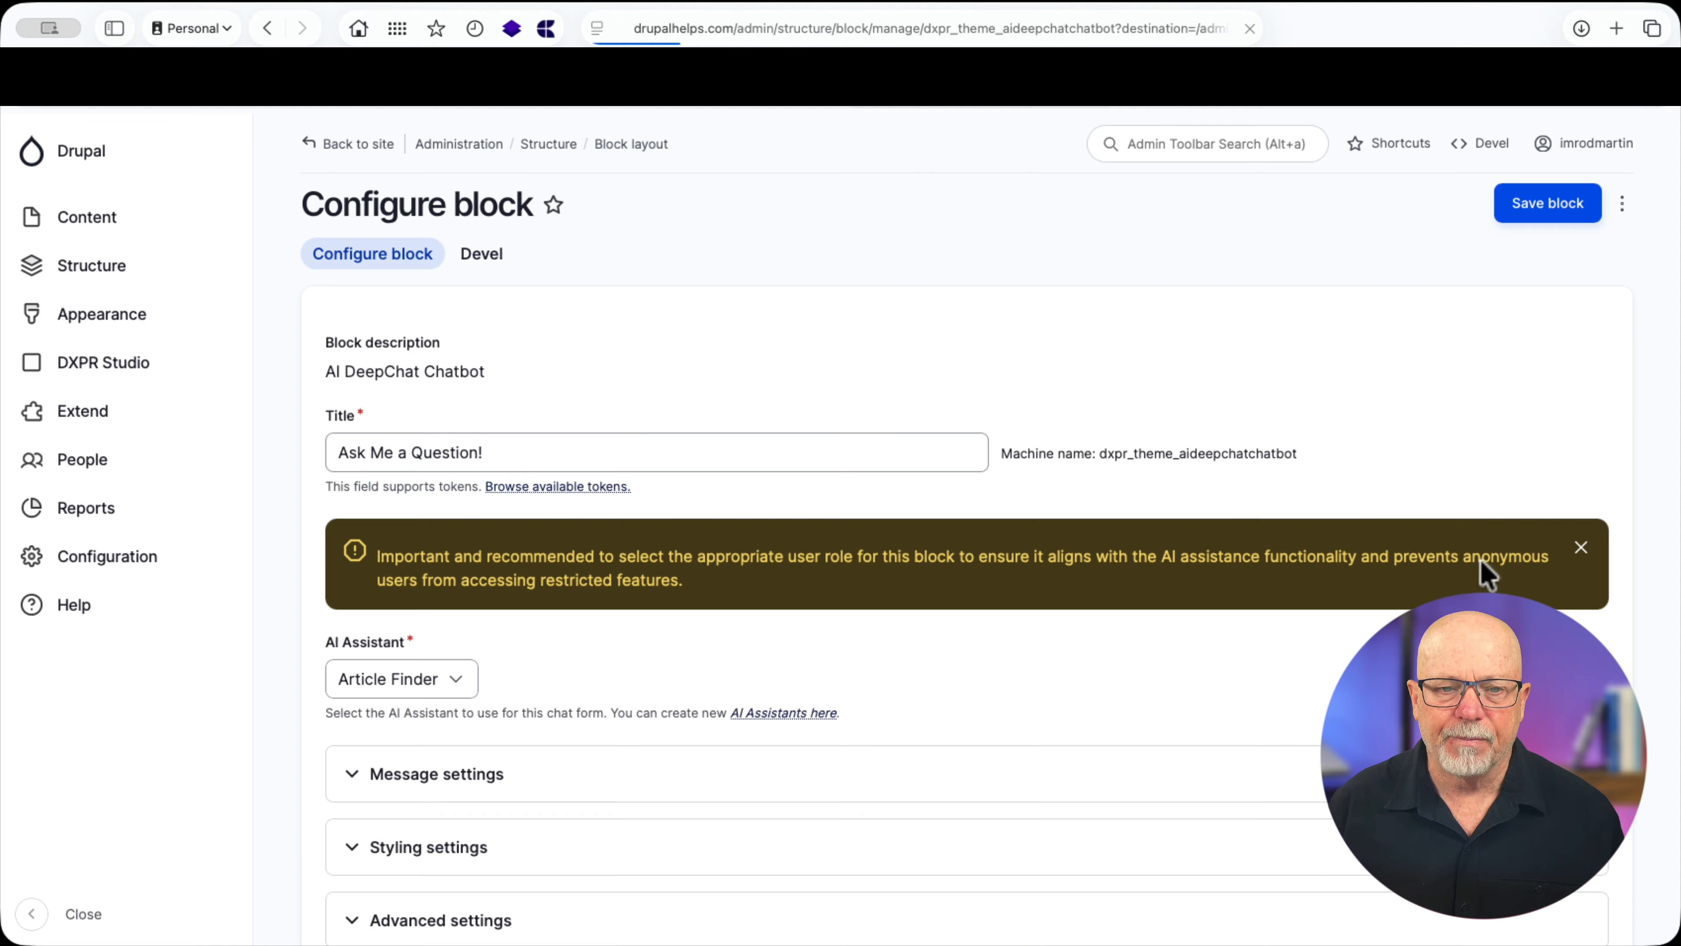
Review the chatbot block's title, assigned AI assistant and visibility options, and reveal its message settings.
scroll(1327, 602, "down", 5)
scroll(1327, 606, "up", 3)
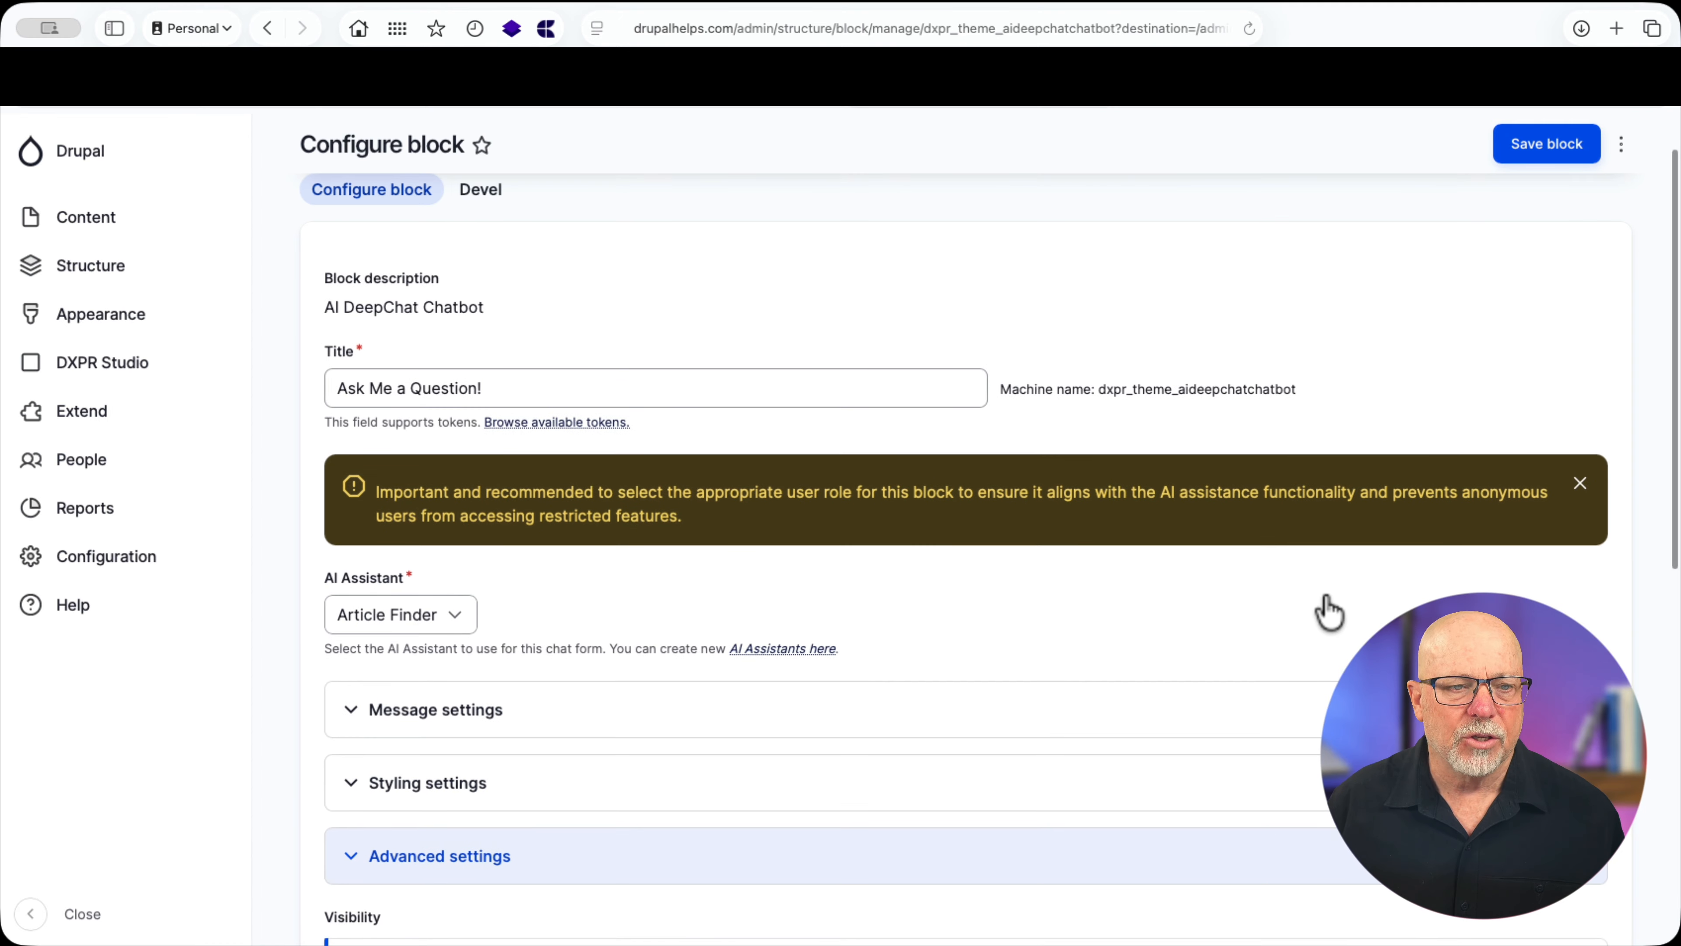
scroll(1331, 609, "up", 1)
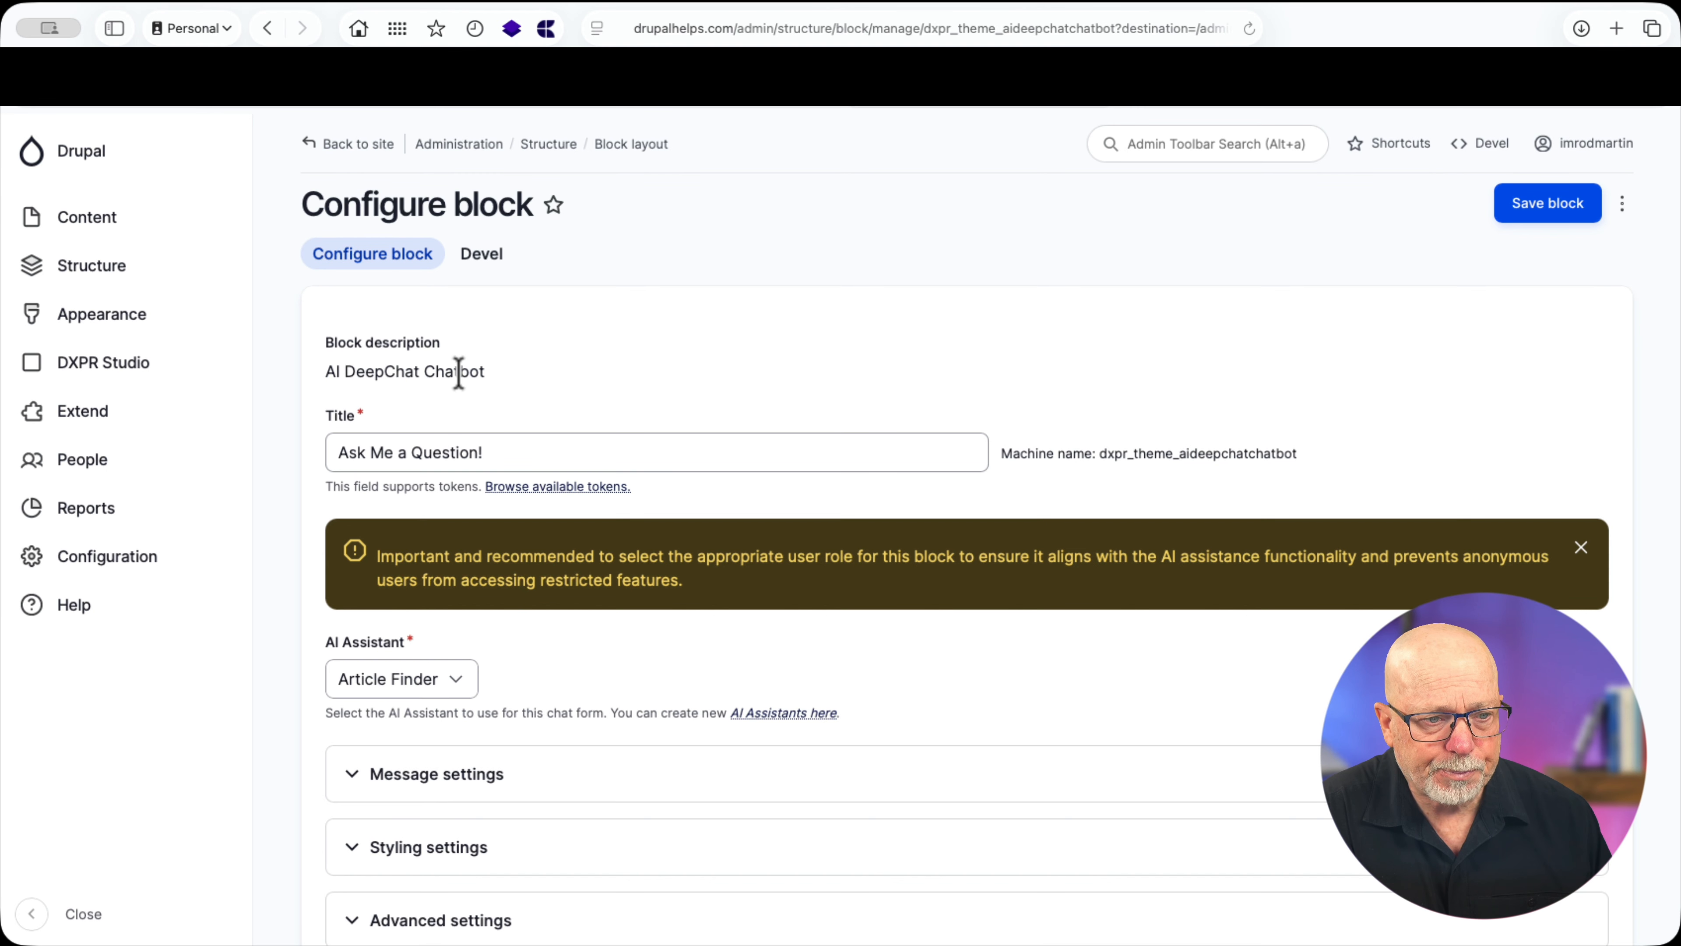
scroll(458, 373, "down", 5)
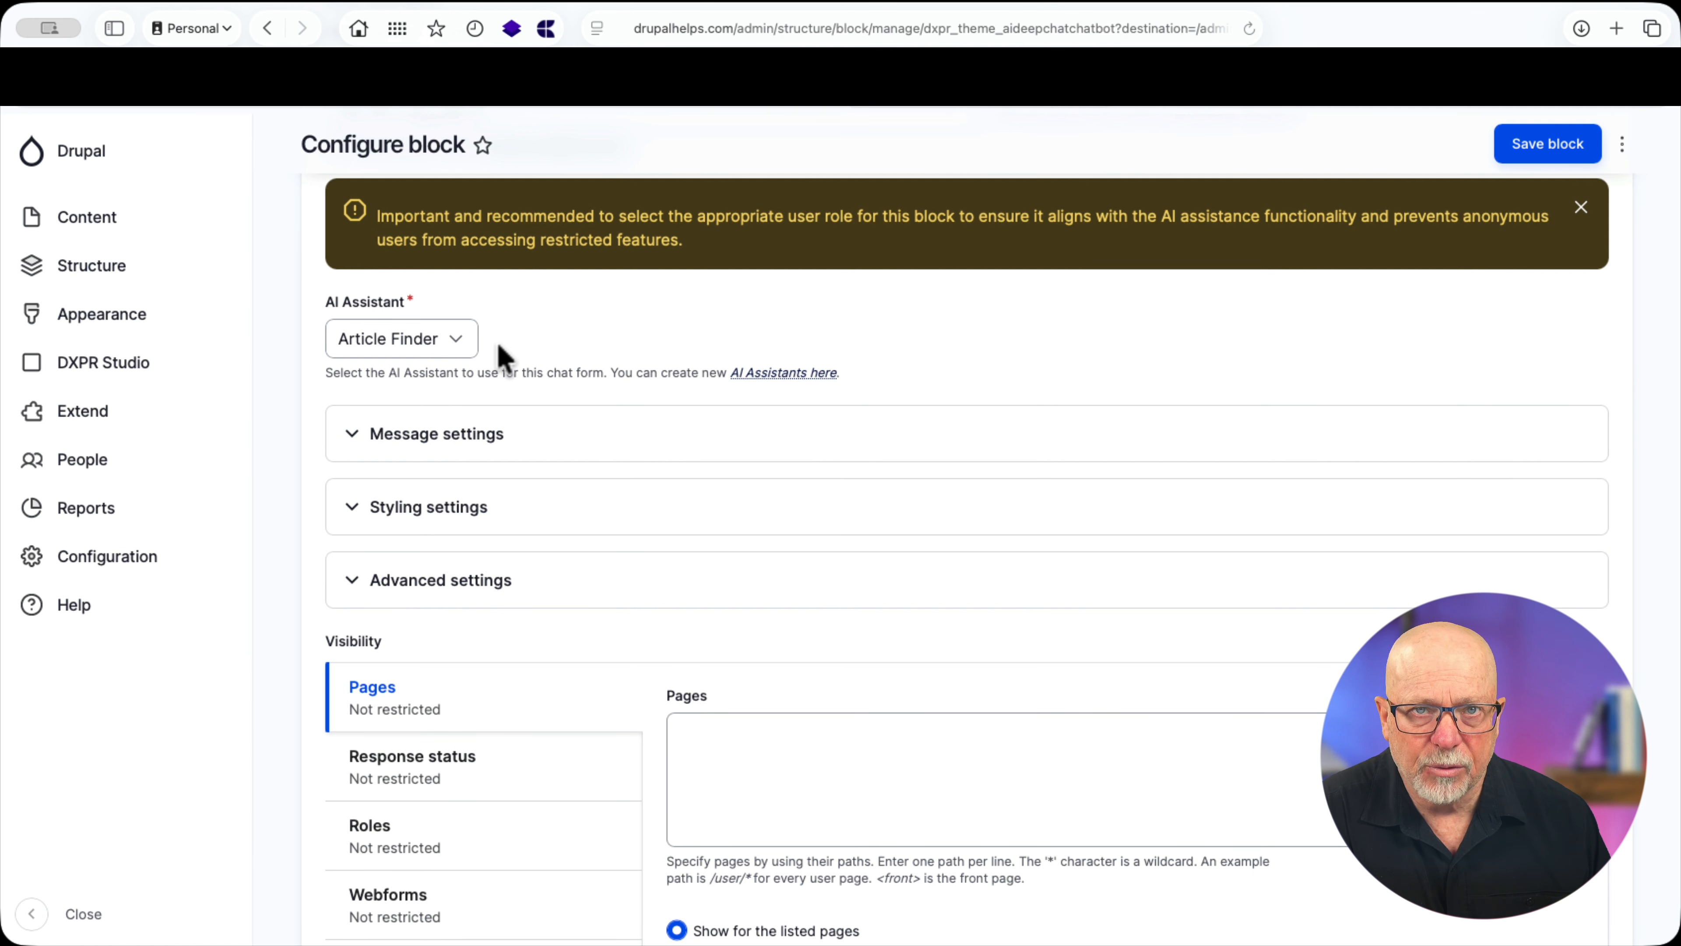
left_click(486, 434)
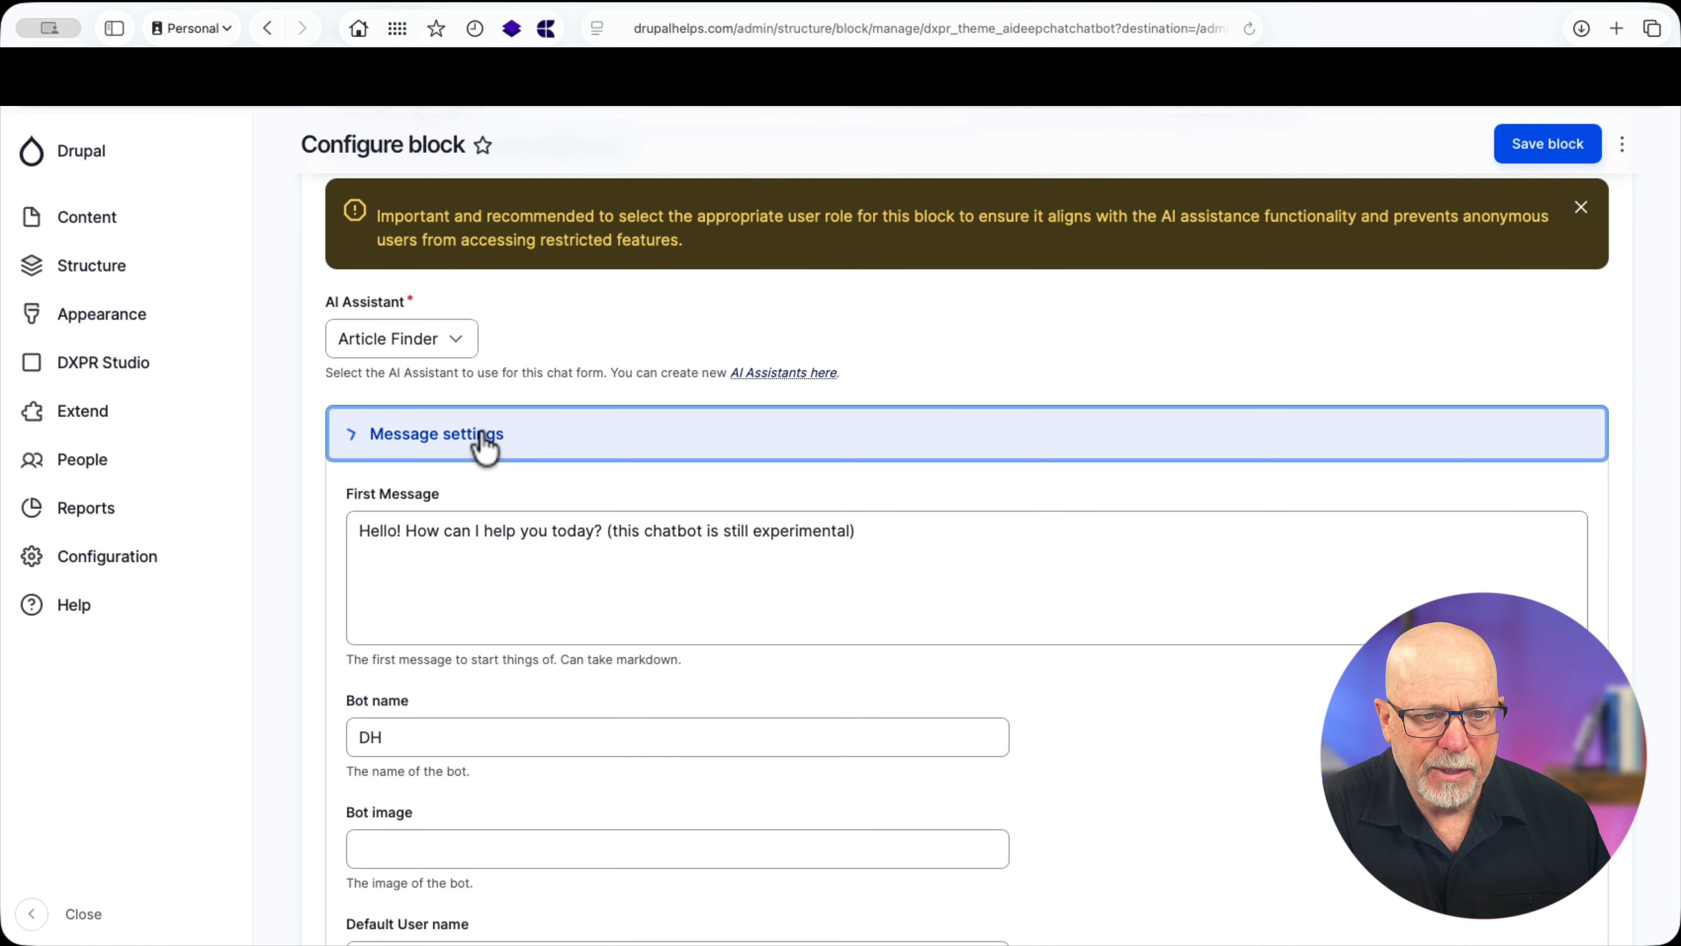
Review the chatbot block's message settings, from the first message and bot name to the default avatar.
scroll(483, 447, "down", 2)
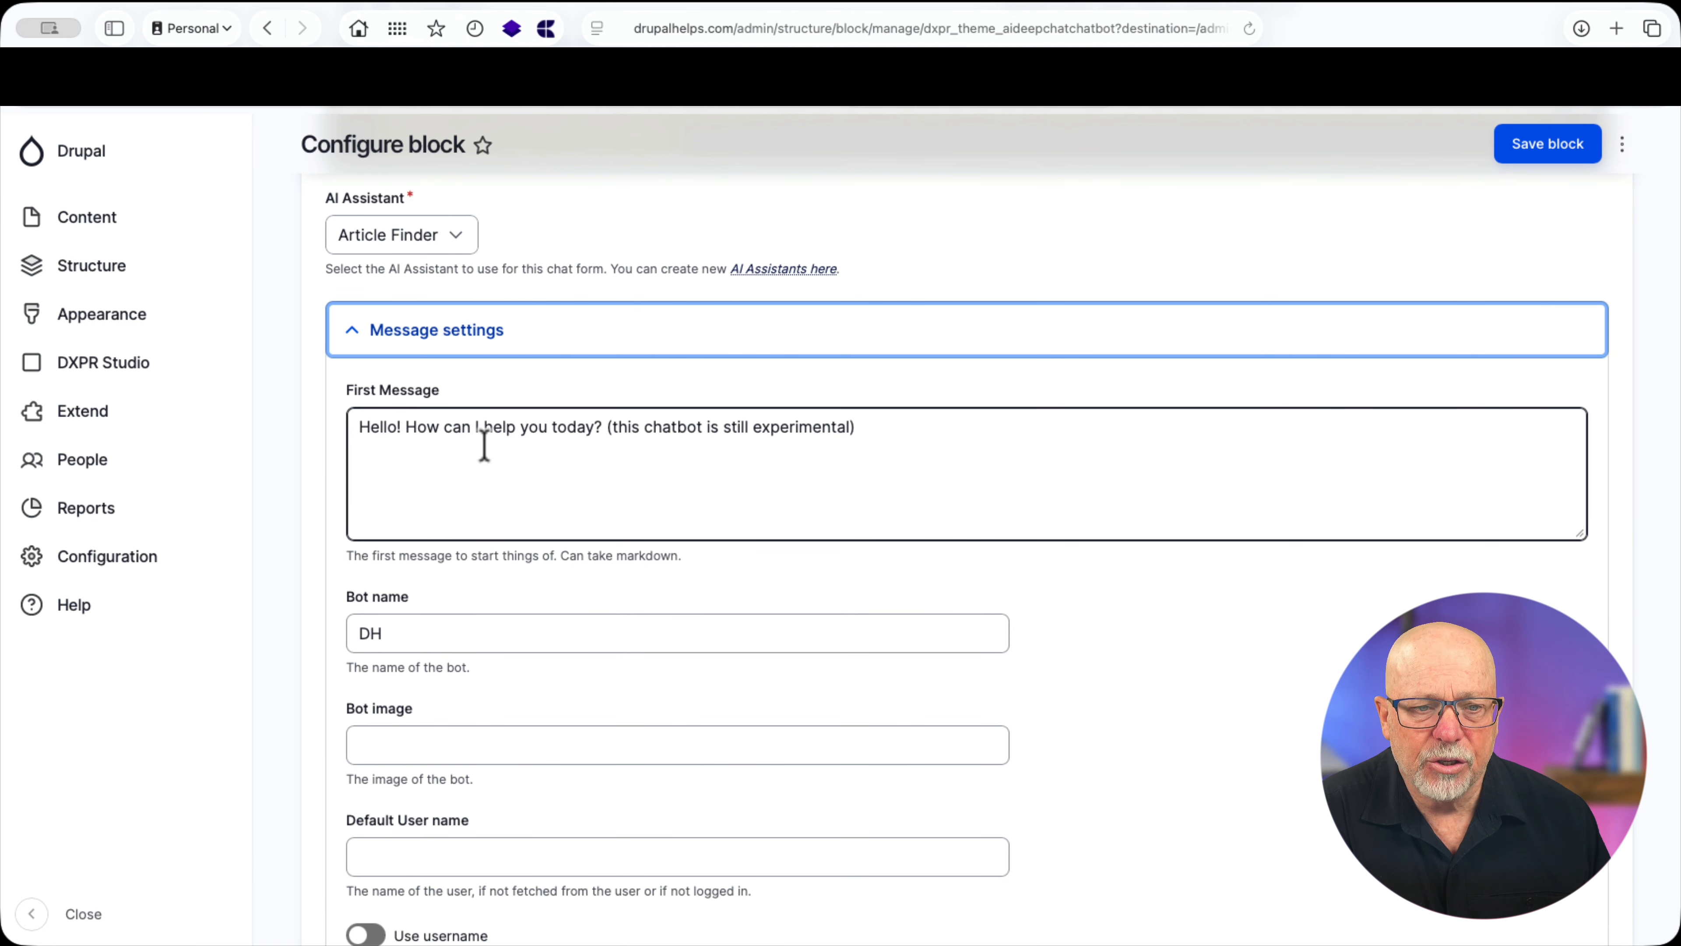
scroll(485, 448, "down", 7)
scroll(484, 444, "up", 2)
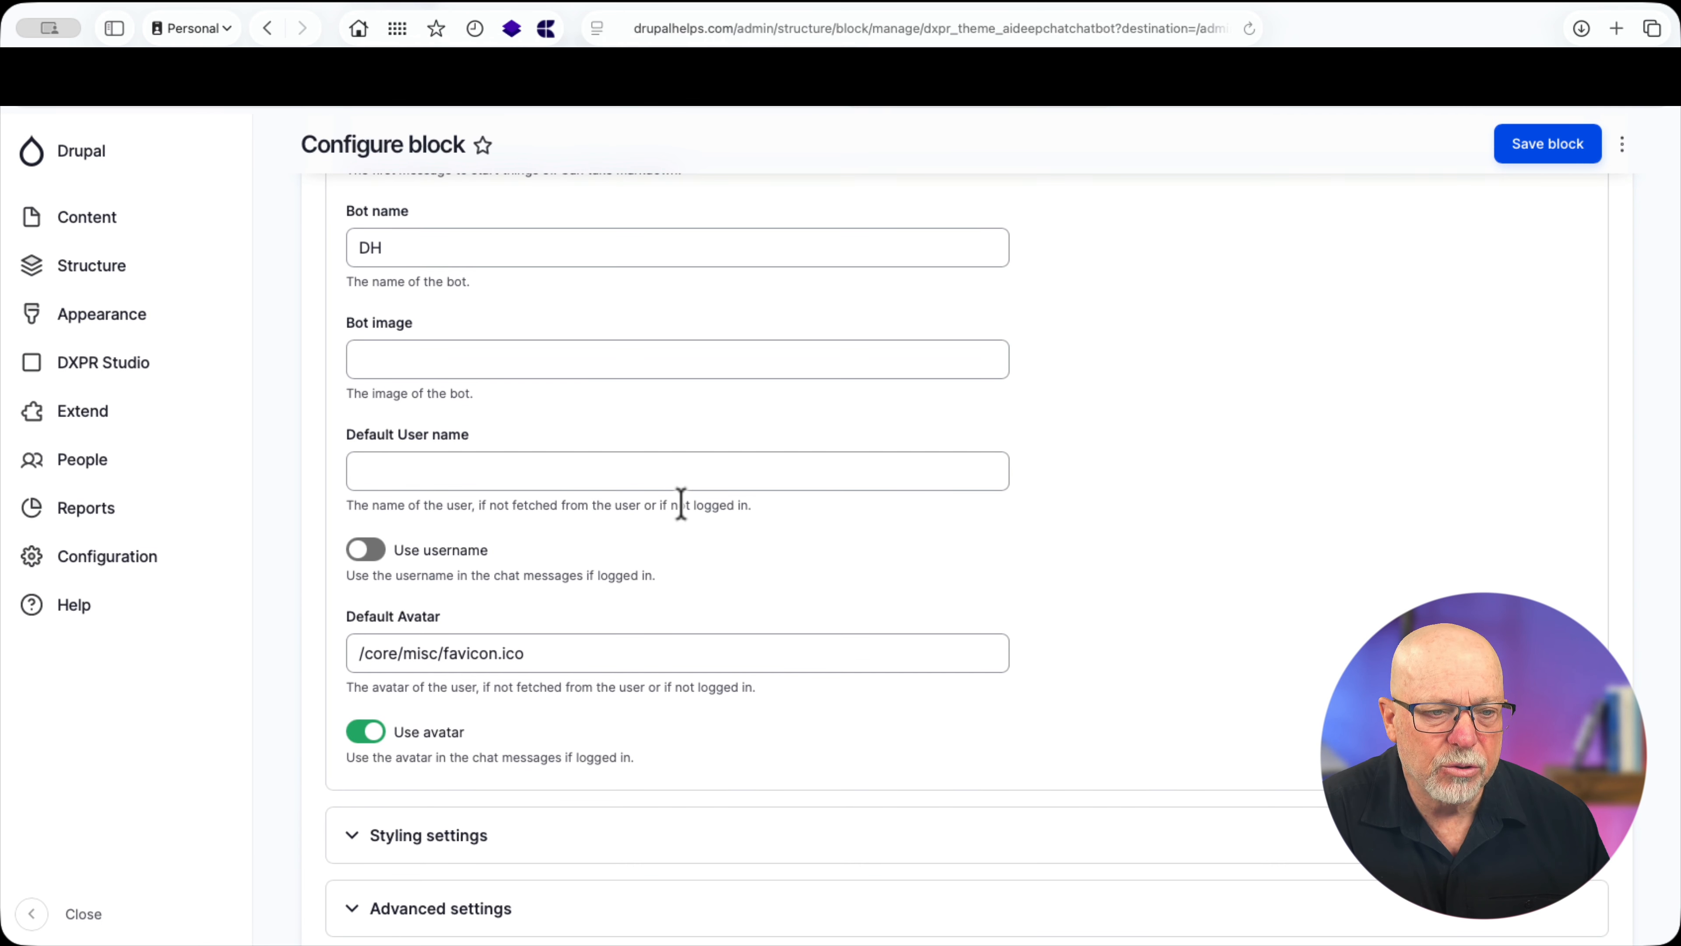
Reveal the block's styling settings and review the chat window's style, width, height, placement and copy icon options.
scroll(681, 505, "down", 7)
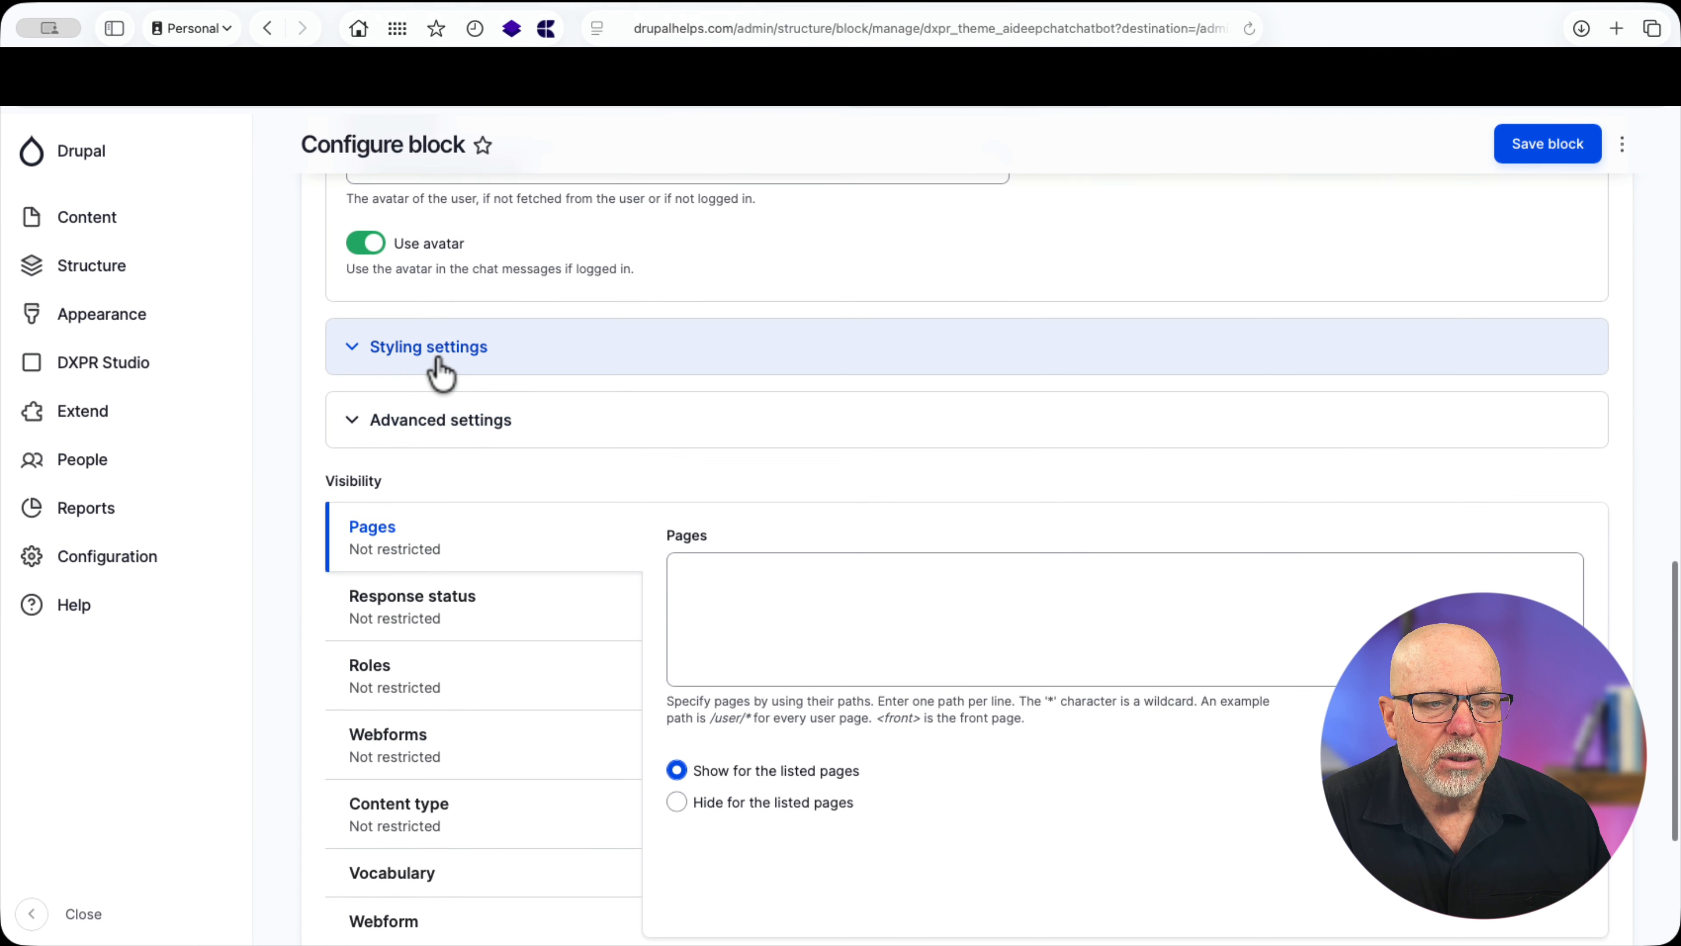
left_click(440, 367)
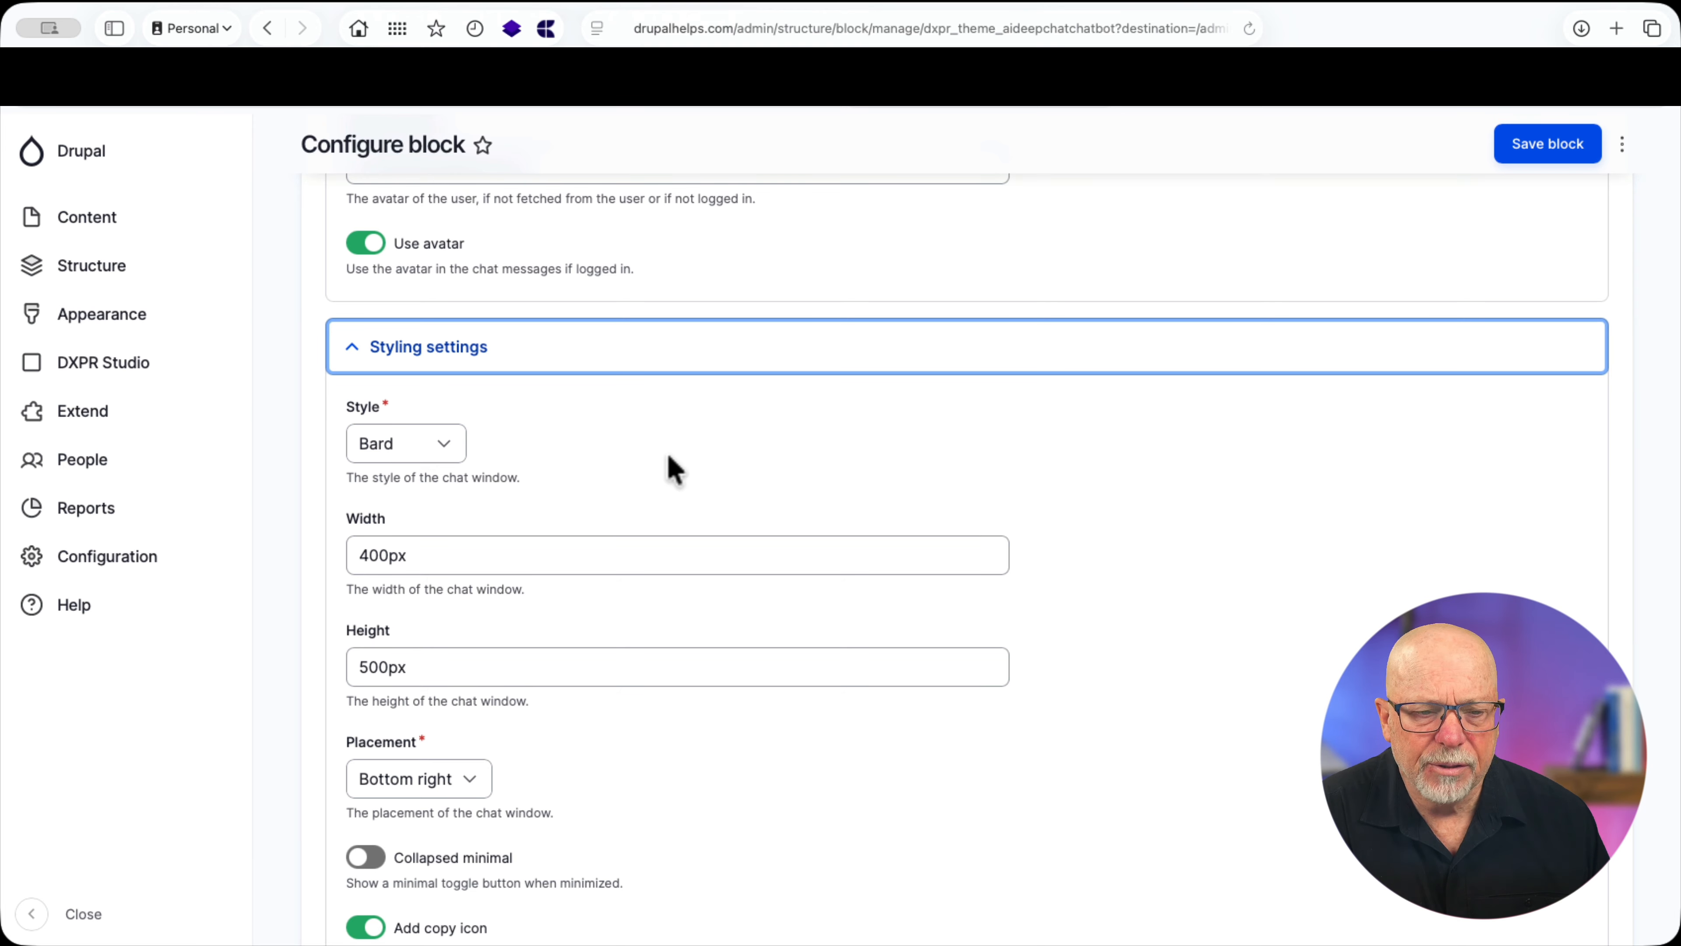
scroll(667, 453, "down", 5)
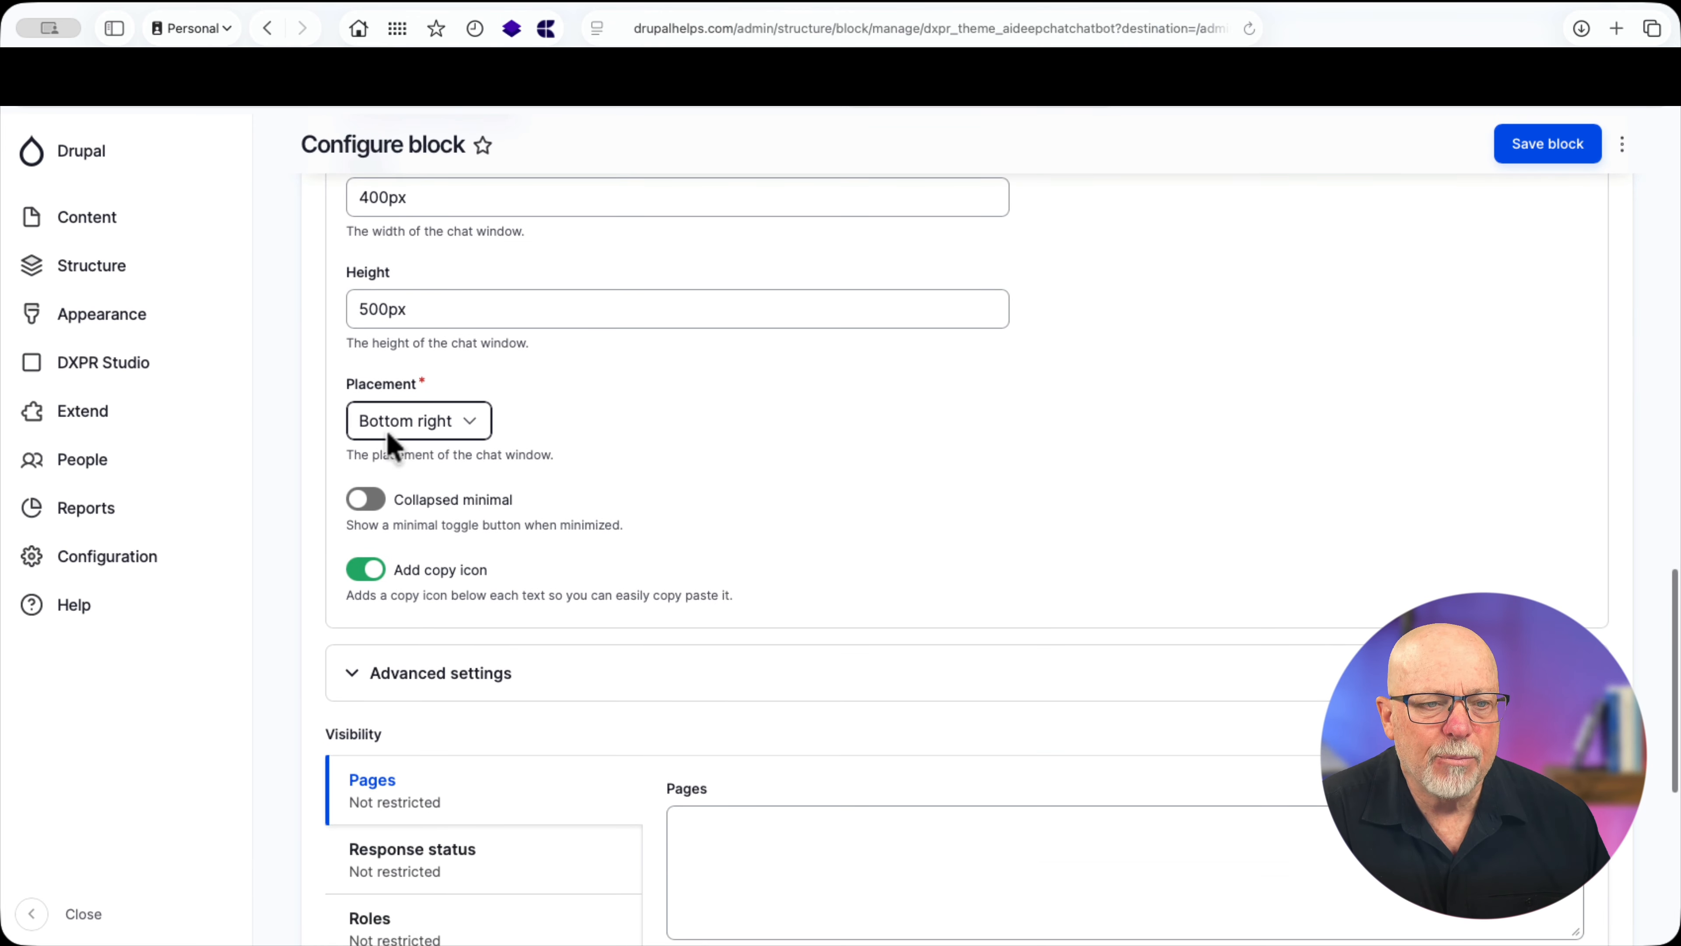
scroll(450, 440, "down", 4)
Reveal the block's advanced settings and check the toggle state, Verbose Mode, visibility restrictions and region.
left_click(445, 424)
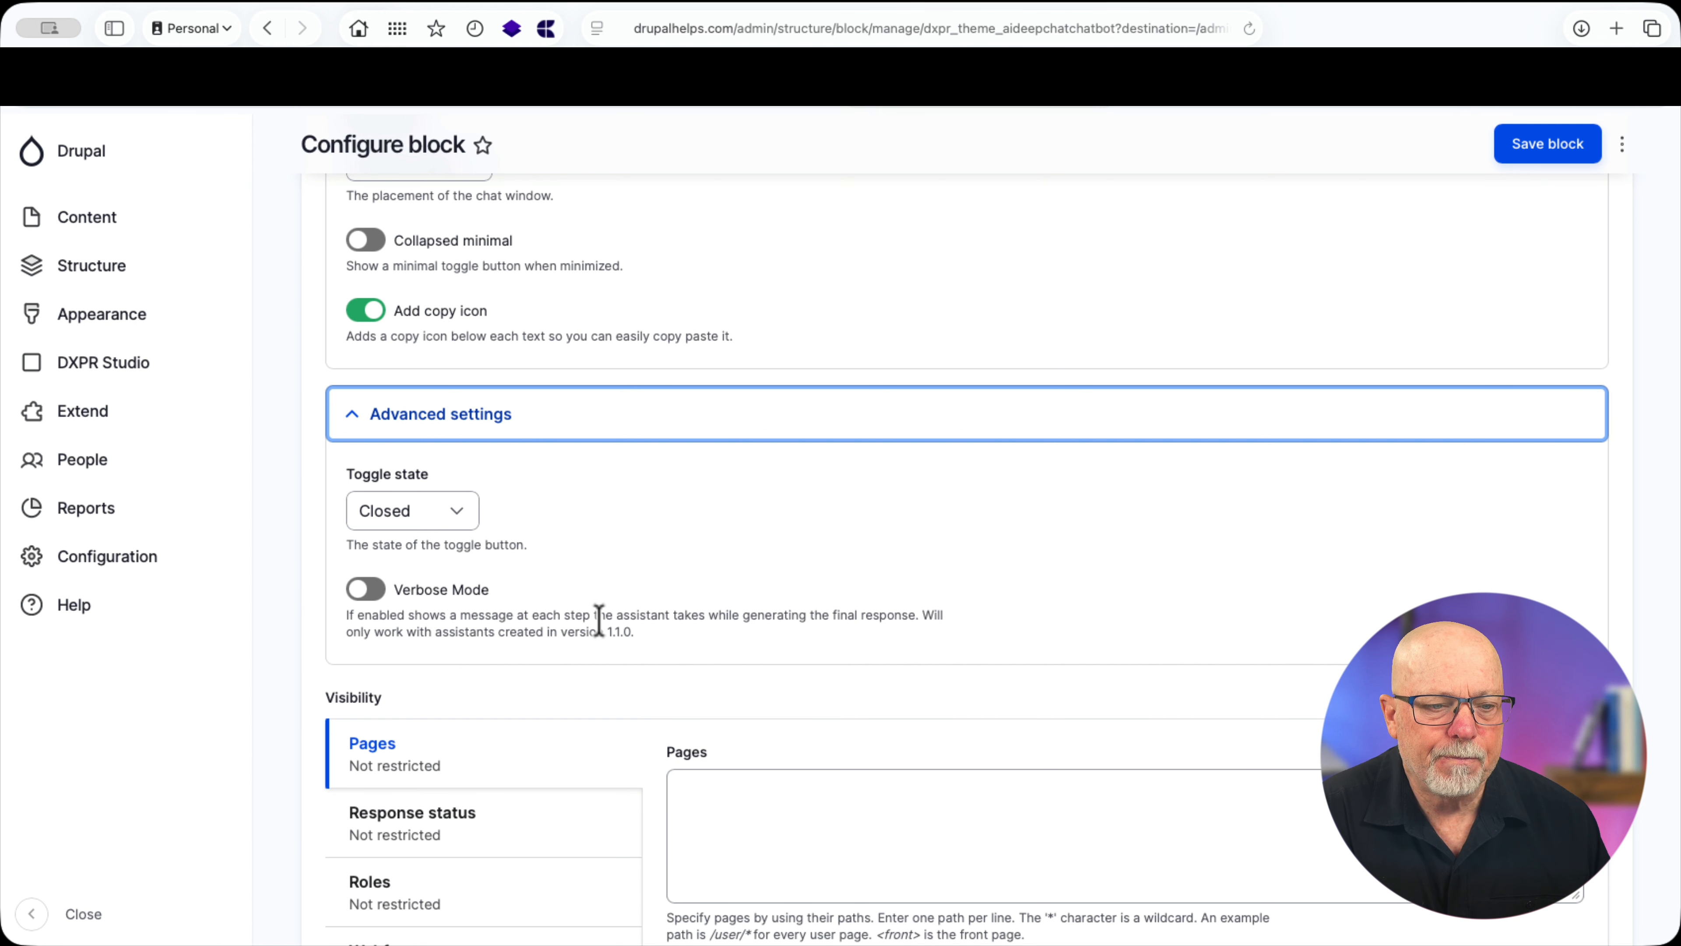
scroll(599, 621, "down", 6)
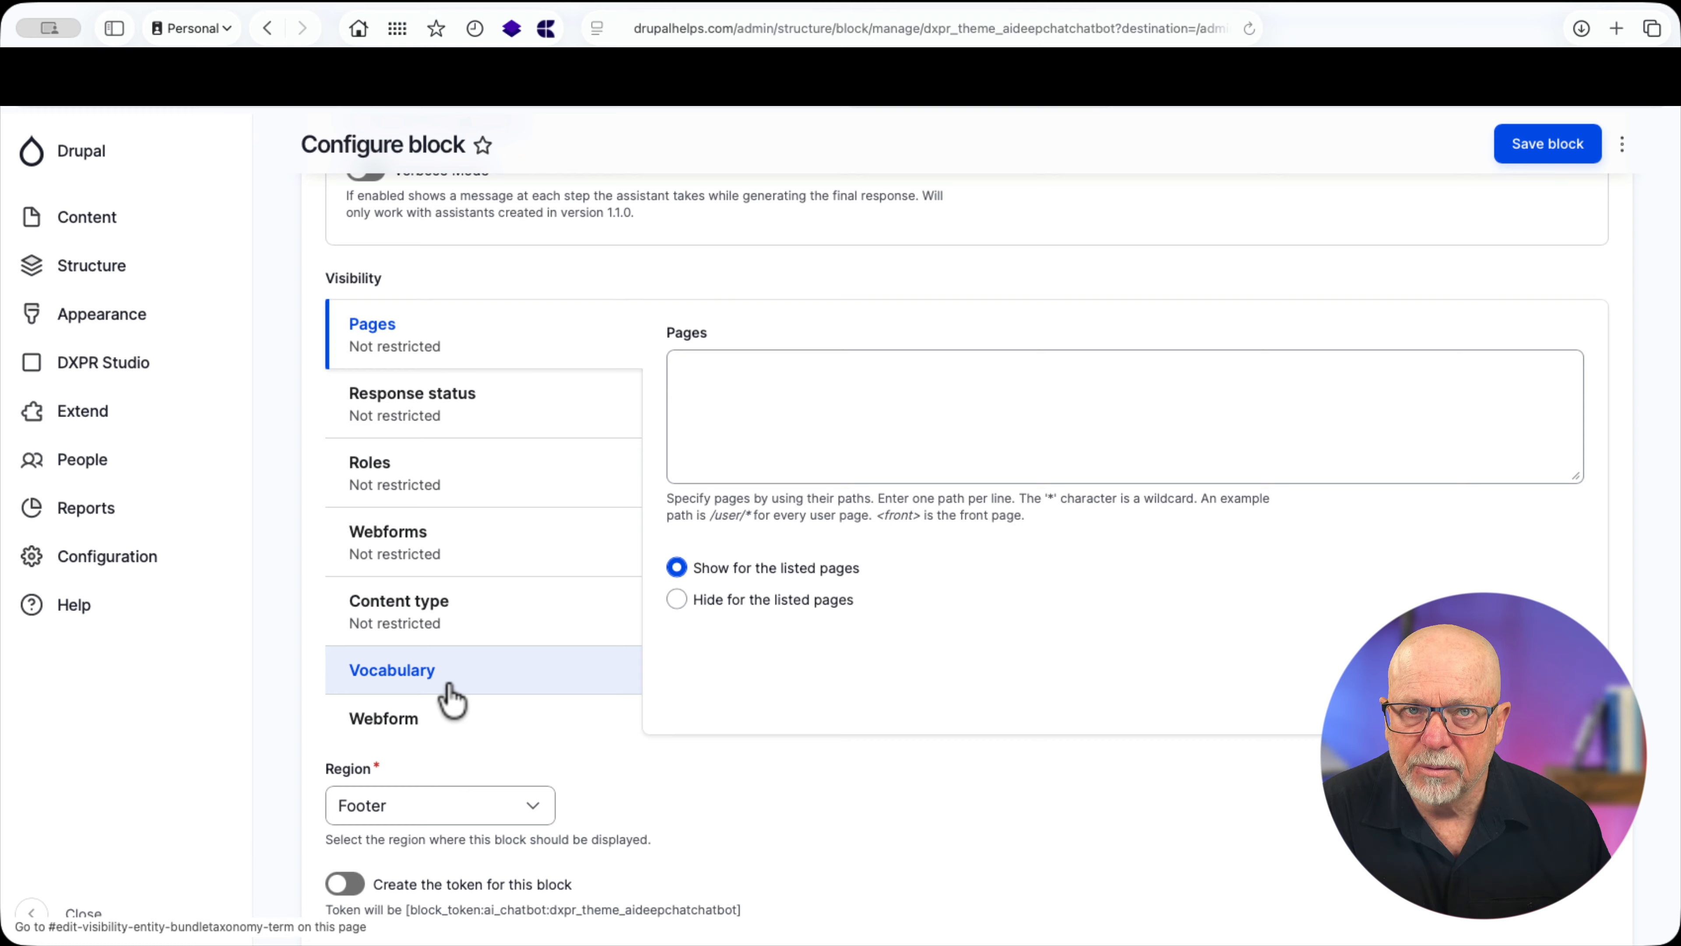
scroll(450, 699, "down", 2)
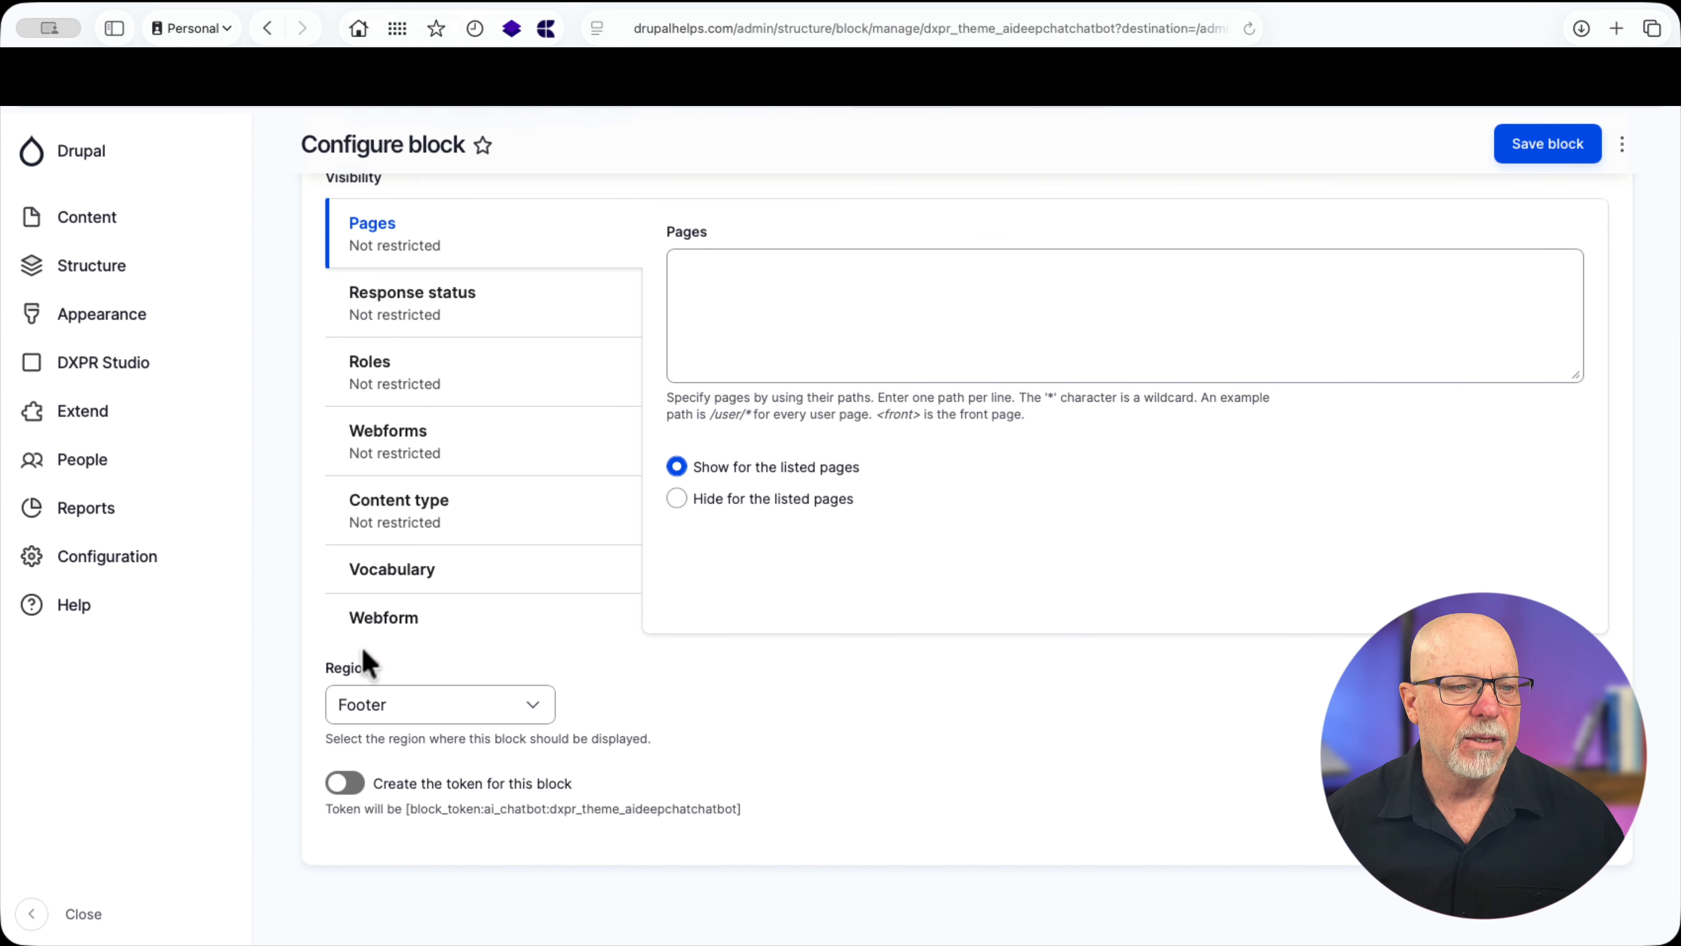
Go to the site's user permissions and filter them by "deep" to check which roles can access the DeepChat API.
left_click(97, 475)
left_click(331, 309)
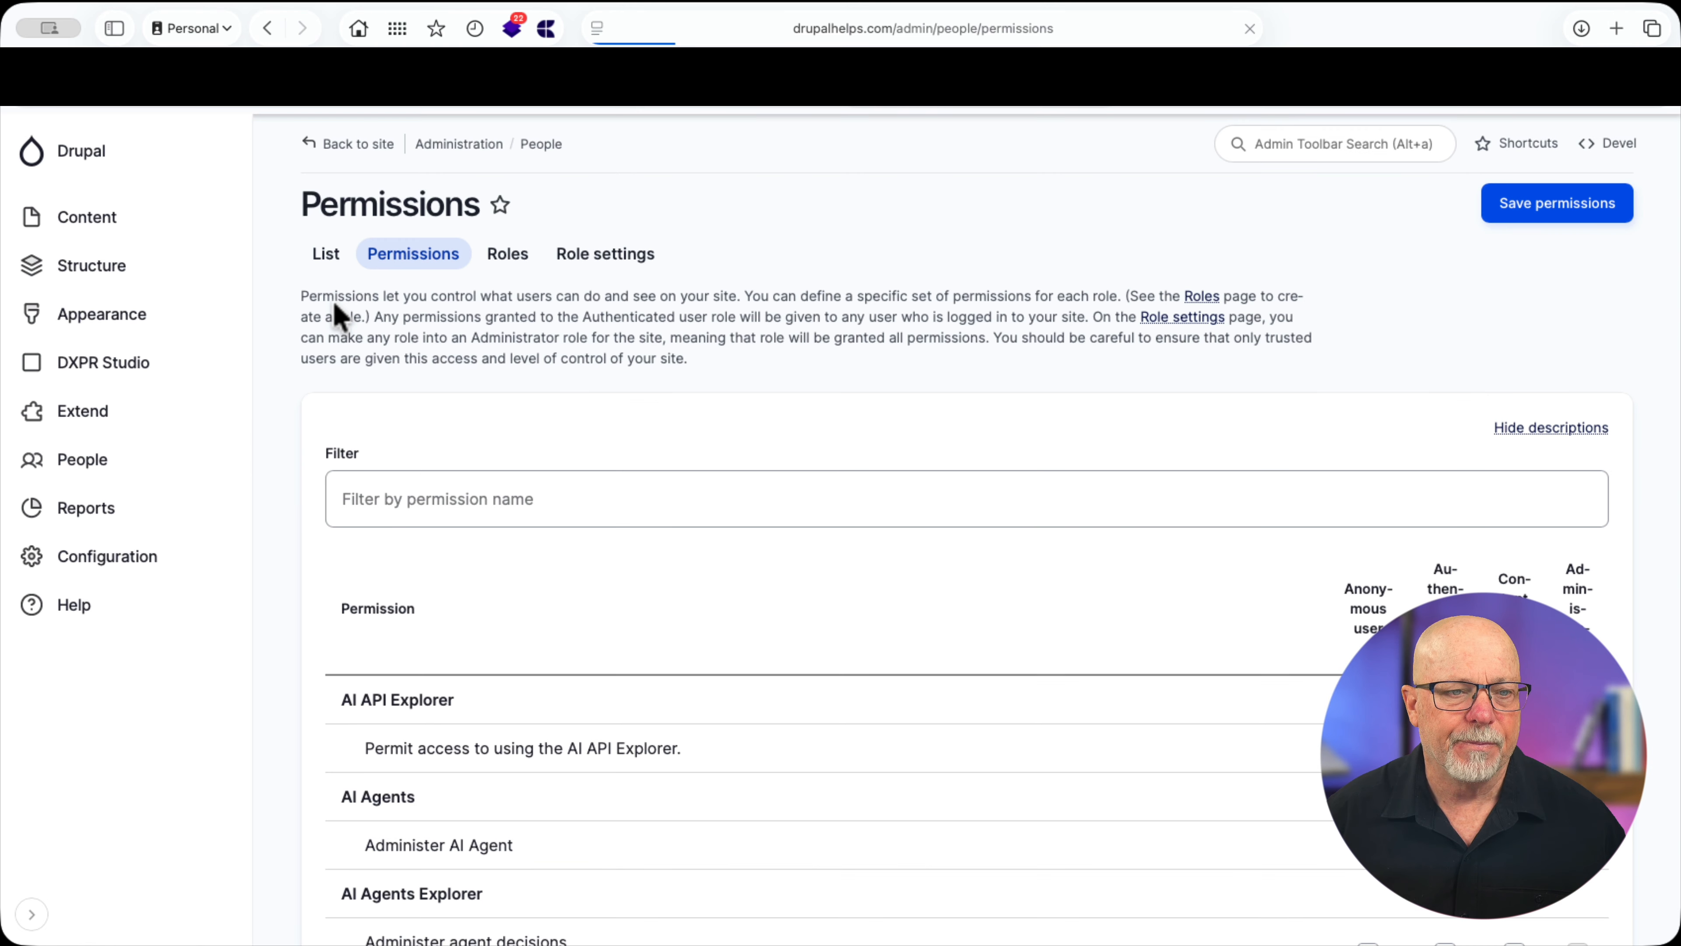
left_click(330, 503)
type("deep")
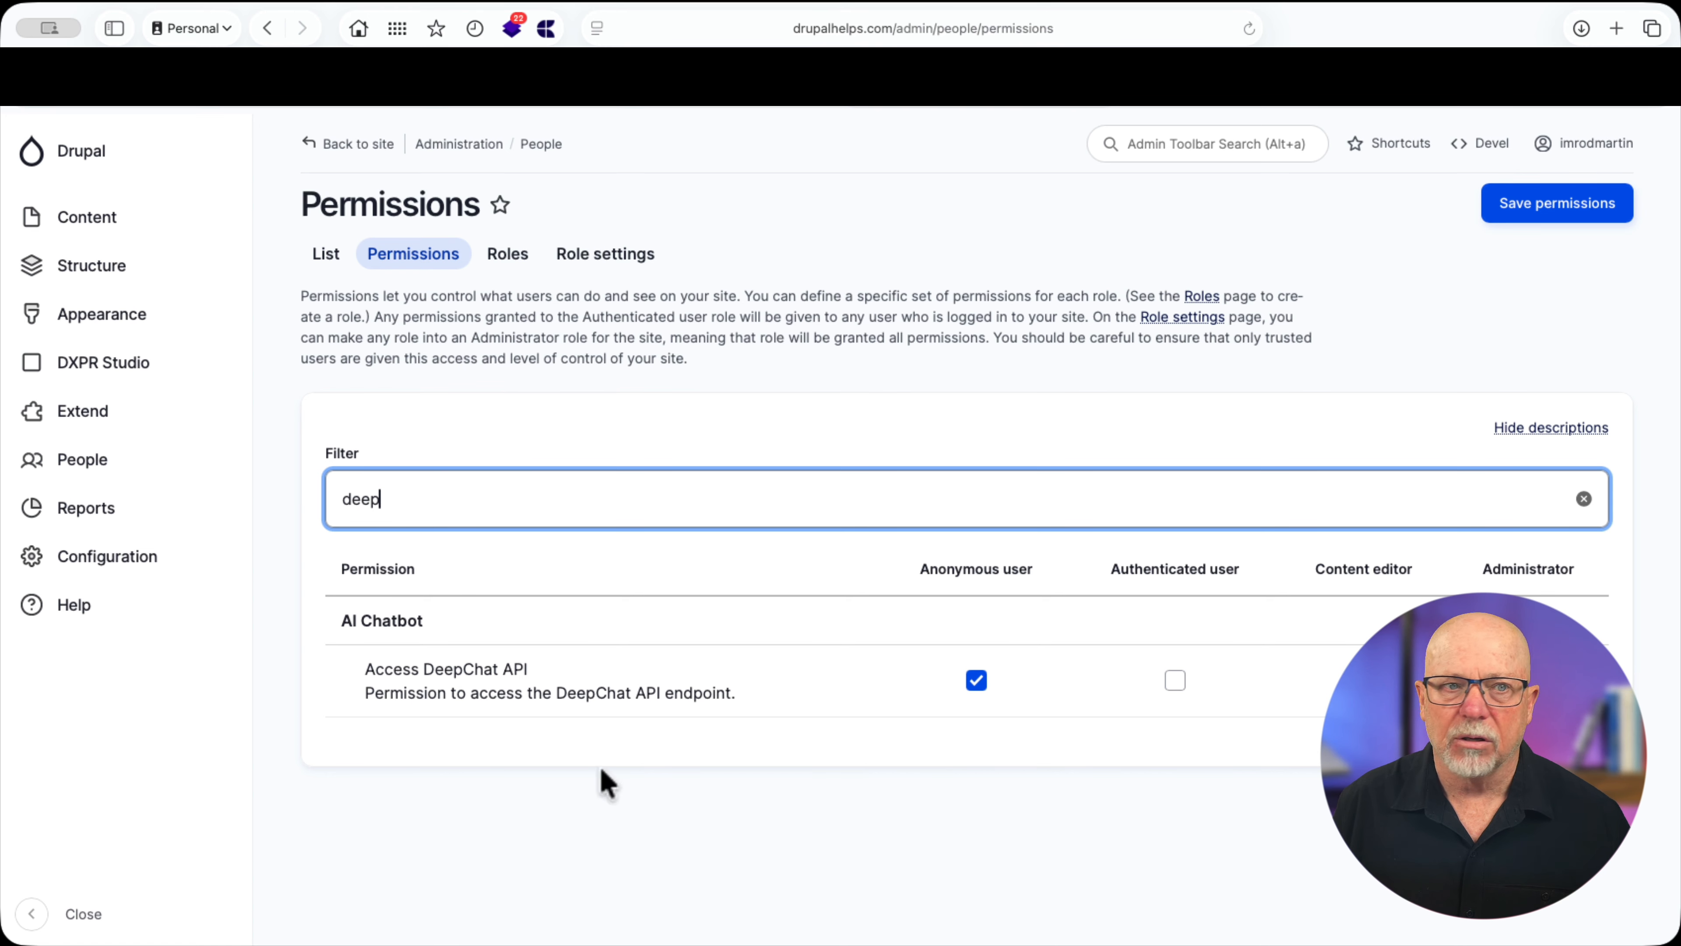
Ask the home page chatbot "do you offer site builder training" and follow the Drupal Site Building Advanced Training link in its answer.
left_click(87, 158)
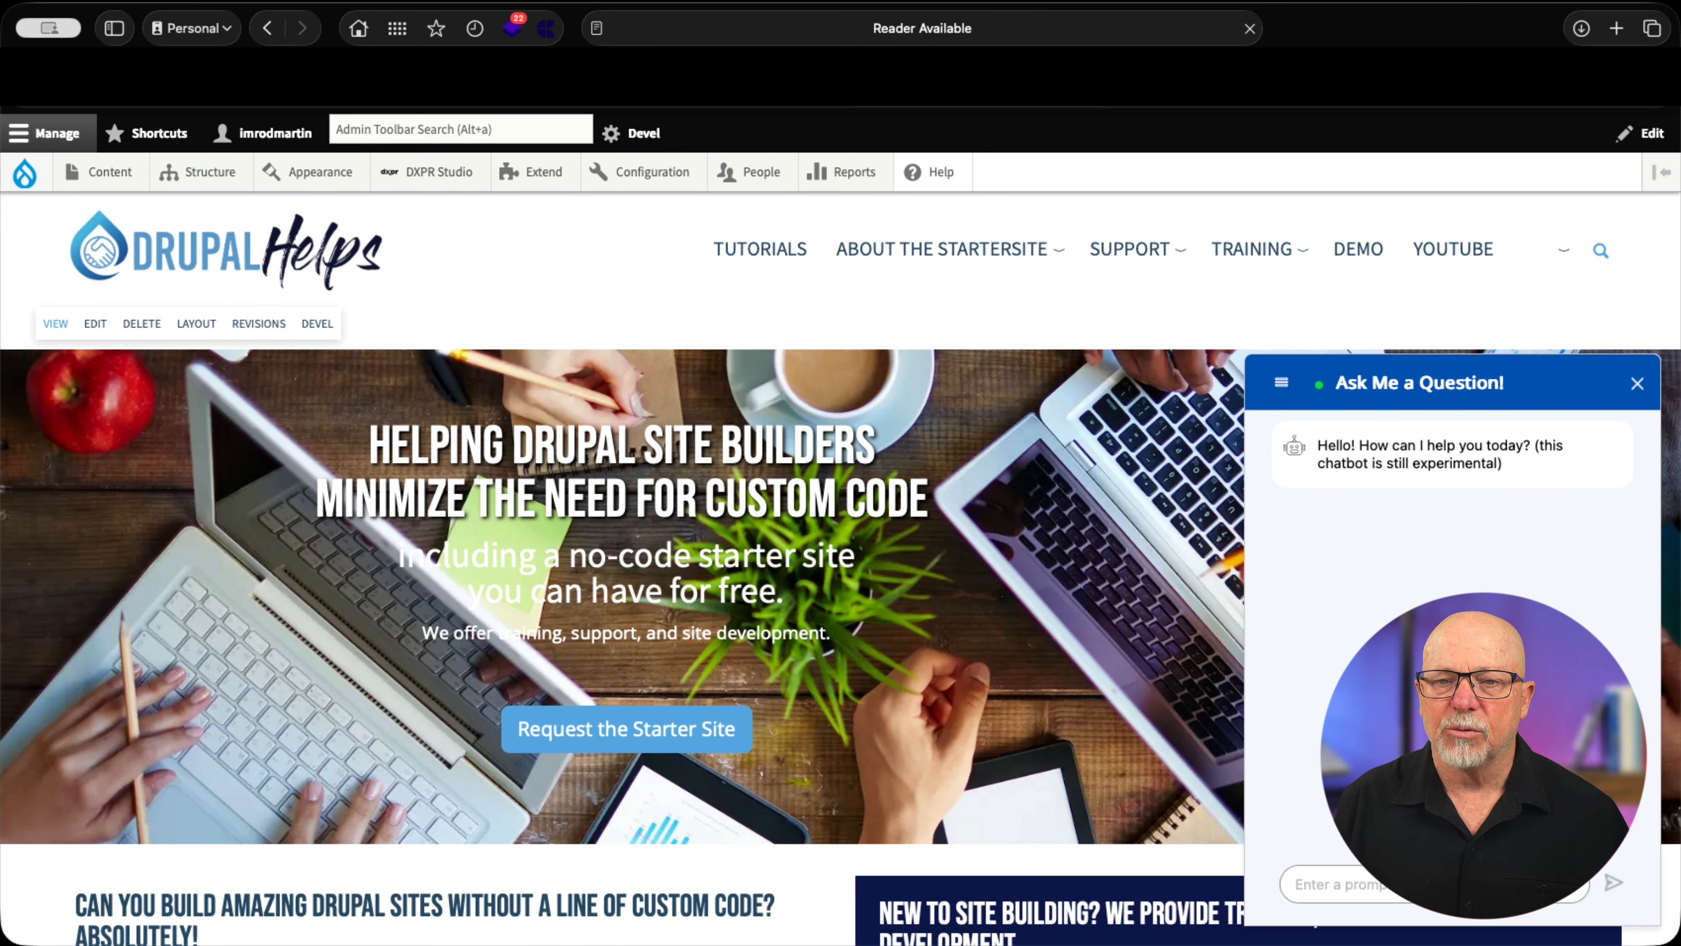
left_click(1333, 885)
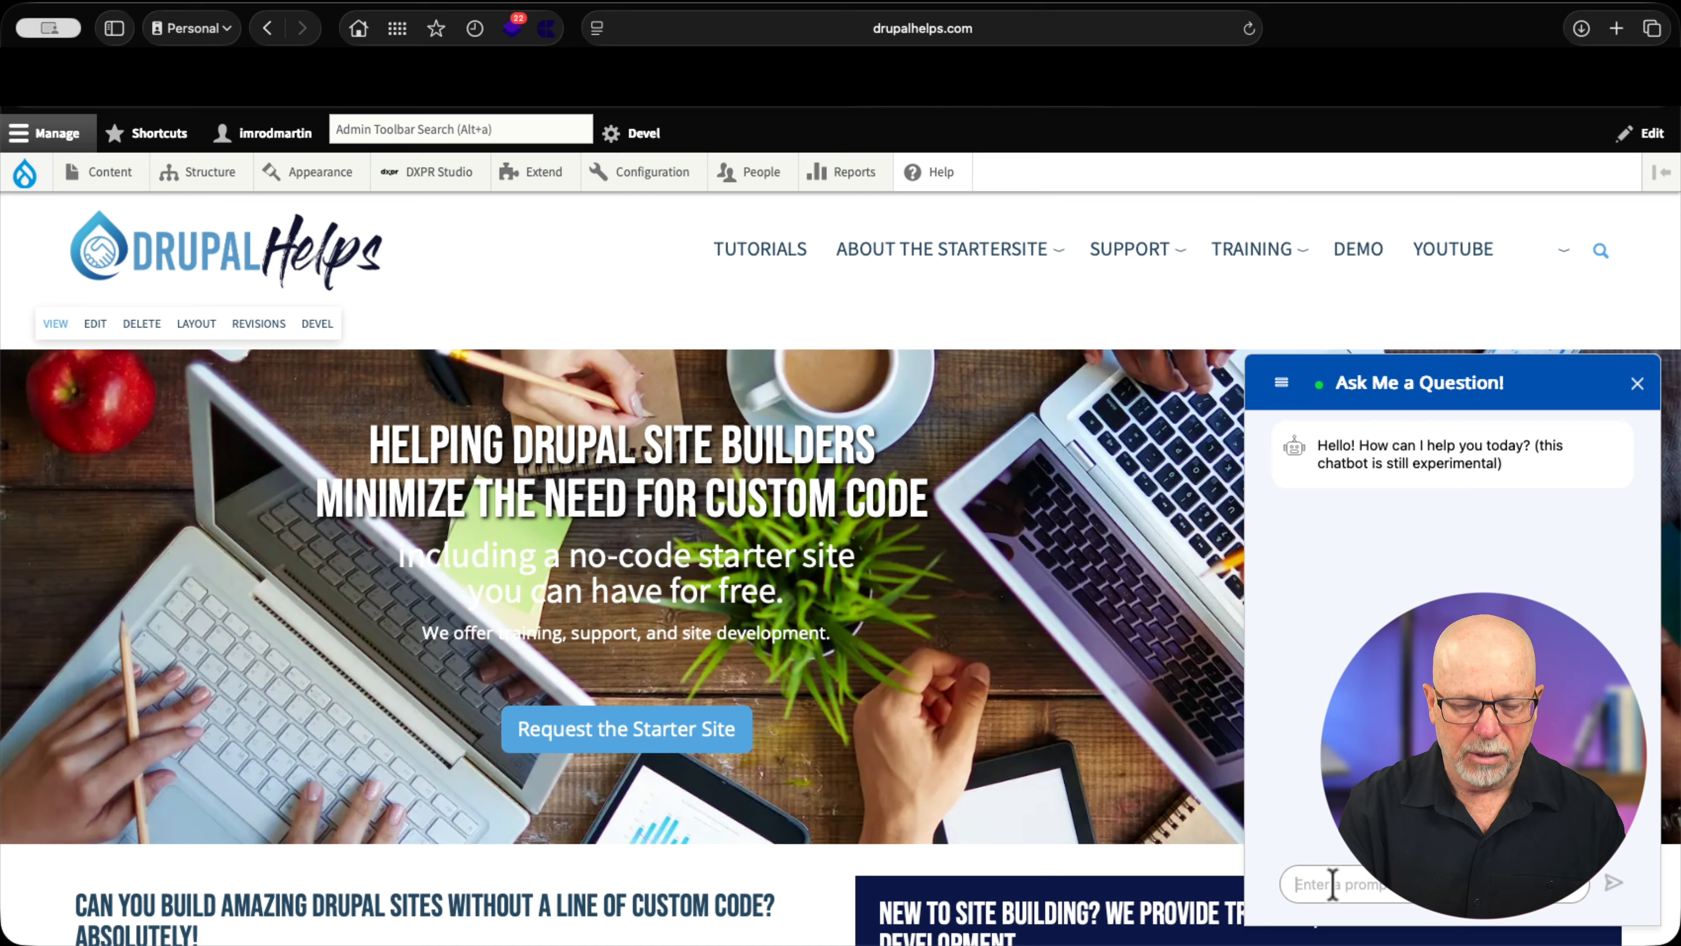
type("do you o")
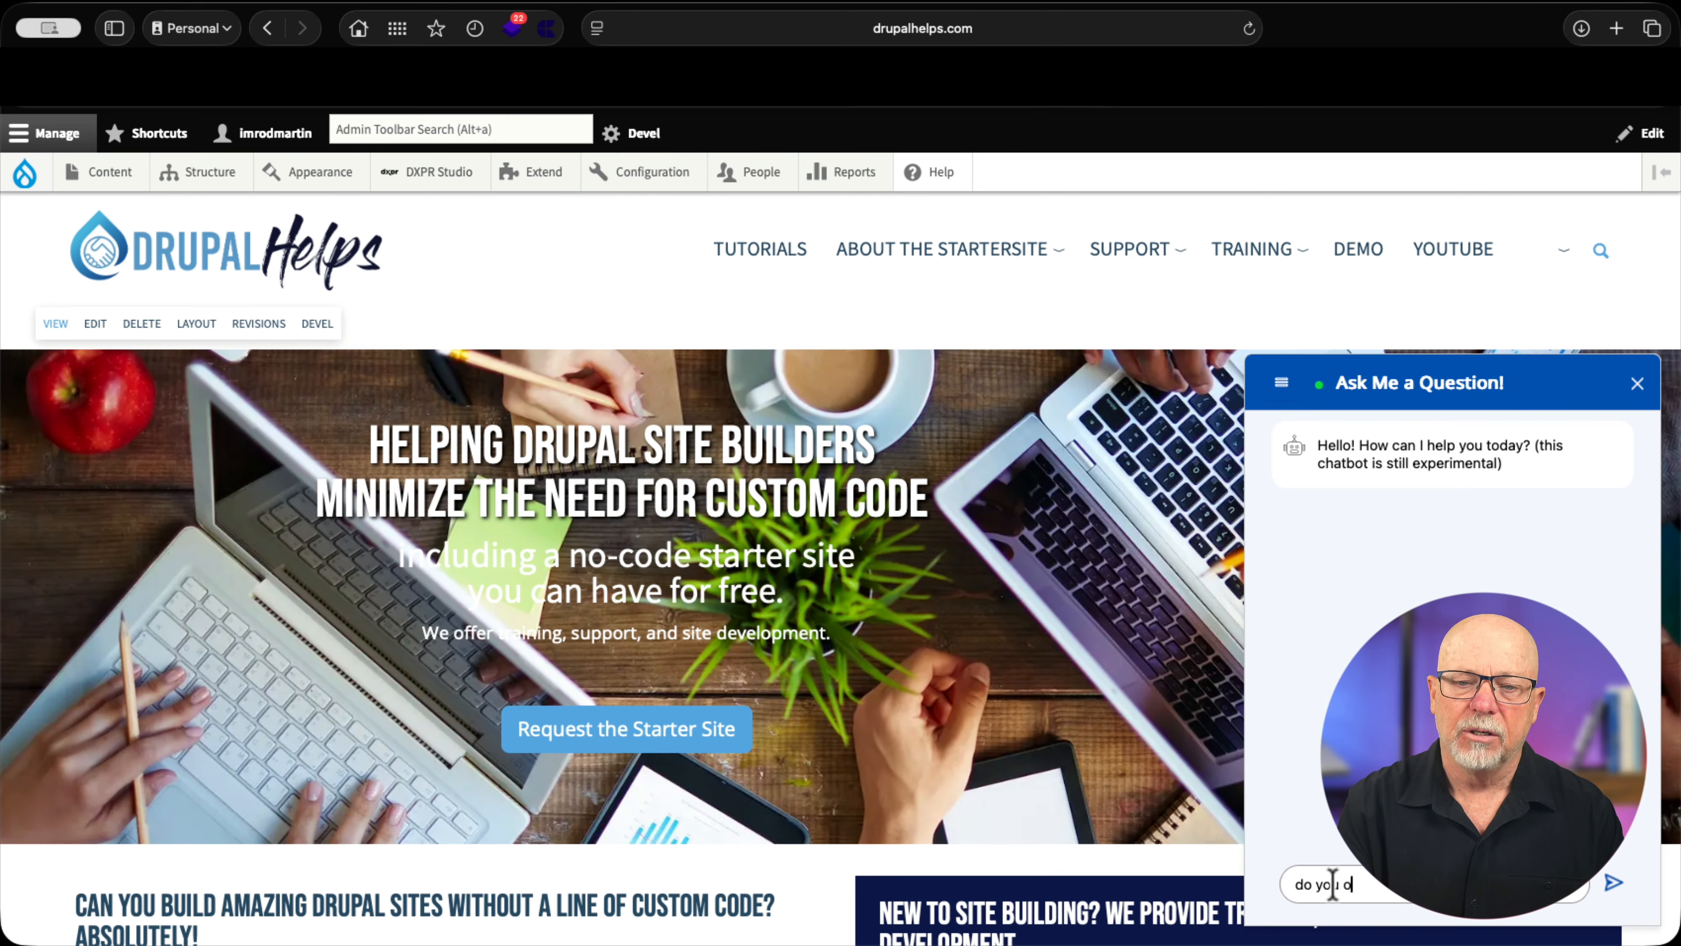
type("ffer s")
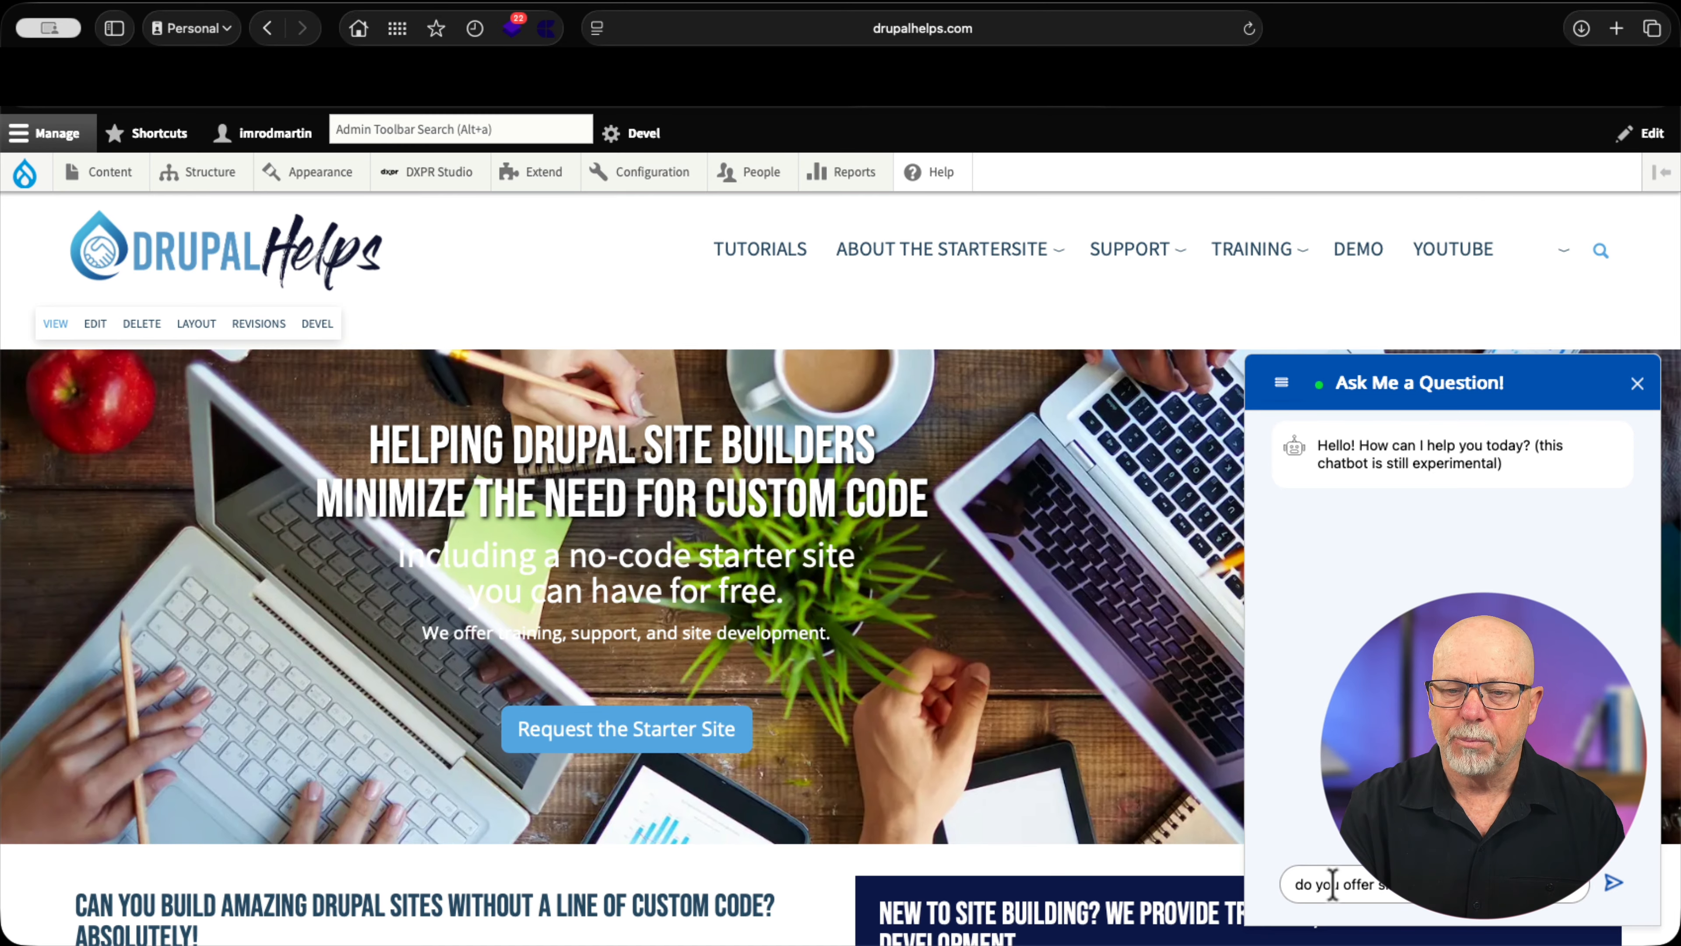
type("ite builder training")
key("Return")
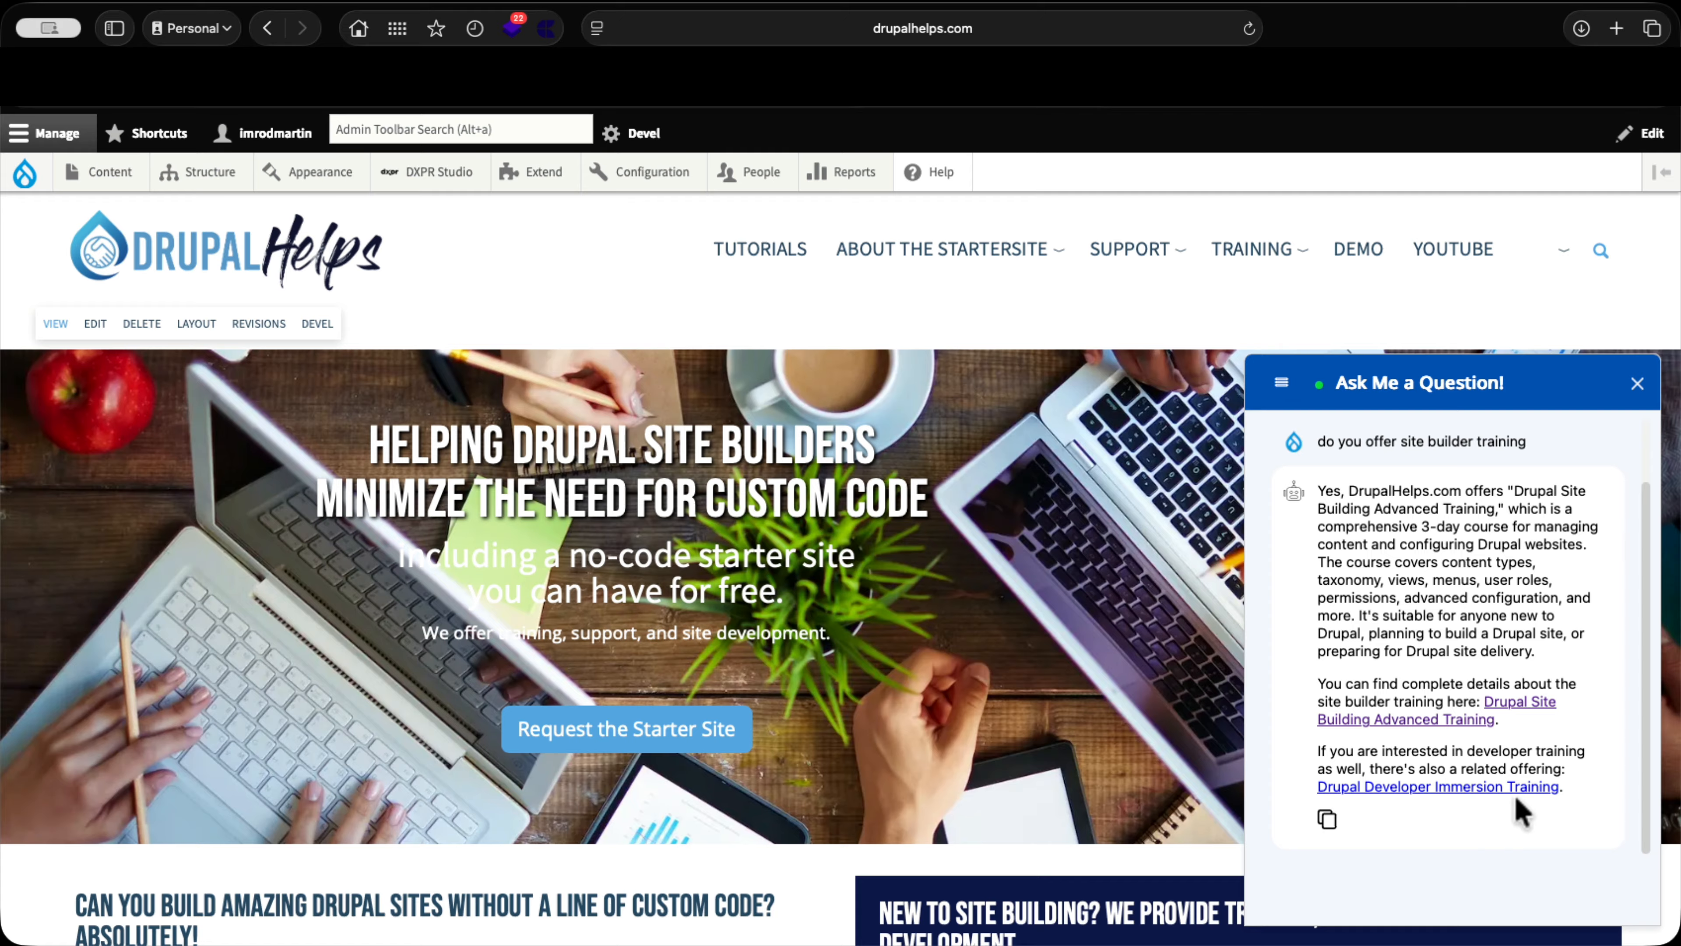
left_click(1446, 721)
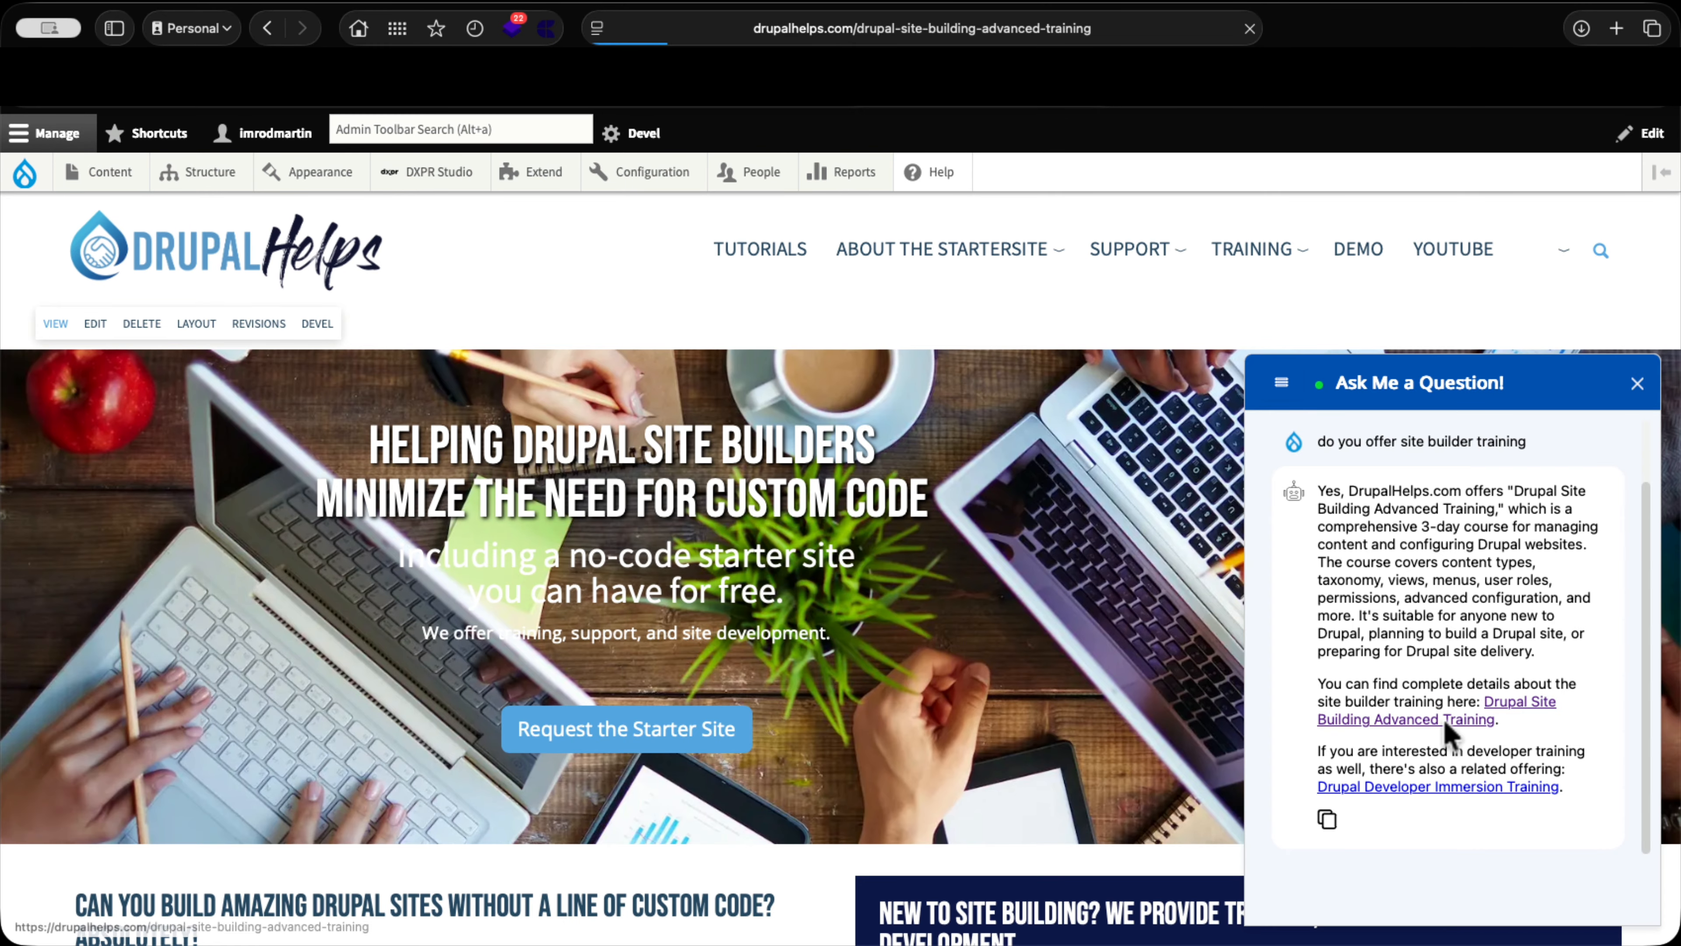